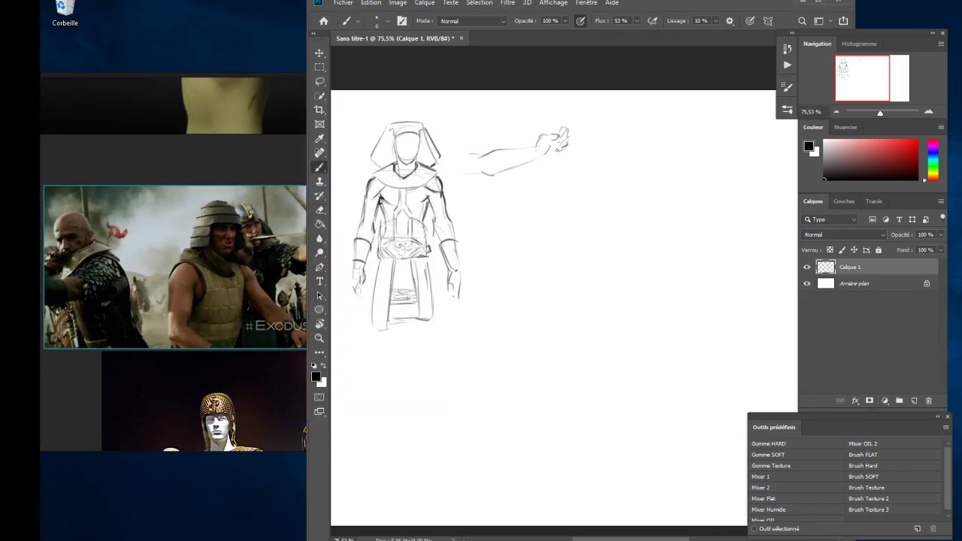
Step: Sketch a bracer, scaled shoulder armour and a held blade onto the outstretched arm study
mouse_move(532, 108)
left_mouse_down()
mouse_move(546, 131)
mouse_move(514, 170)
mouse_move(450, 141)
left_mouse_up()
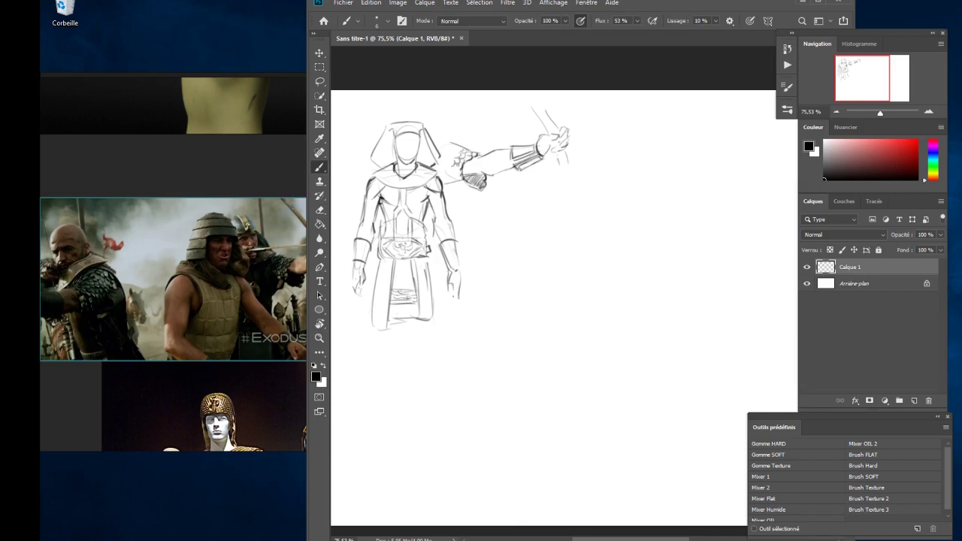
Step: Sketch a helmeted warrior bust with a draped collar below the arm, and a bald man's bust with a high collar beside it
mouse_move(526, 221)
left_mouse_down()
mouse_move(498, 218)
mouse_move(529, 218)
mouse_move(536, 198)
left_mouse_up()
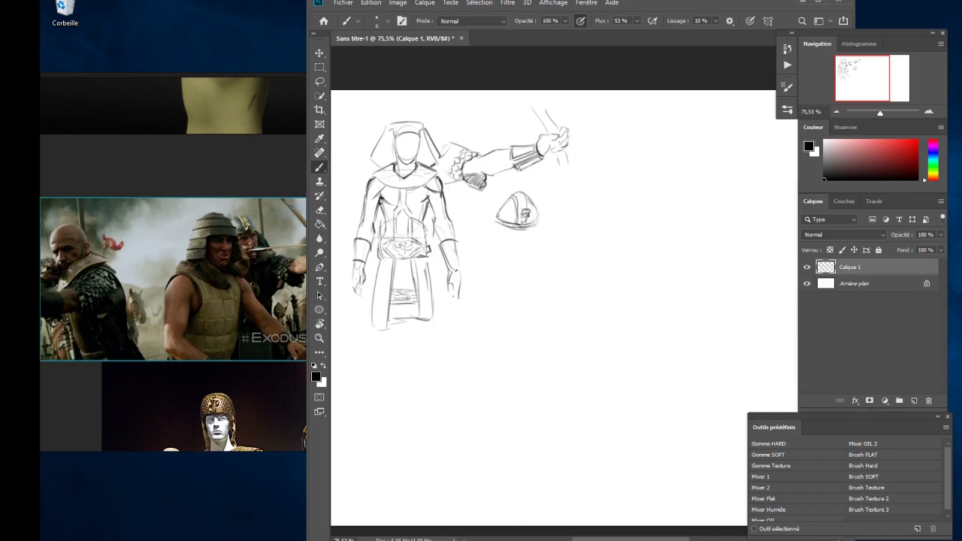
mouse_move(475, 264)
left_mouse_down()
mouse_move(518, 258)
mouse_move(505, 260)
mouse_move(564, 274)
mouse_move(539, 283)
left_mouse_up()
left_click_drag(468, 276, 487, 320)
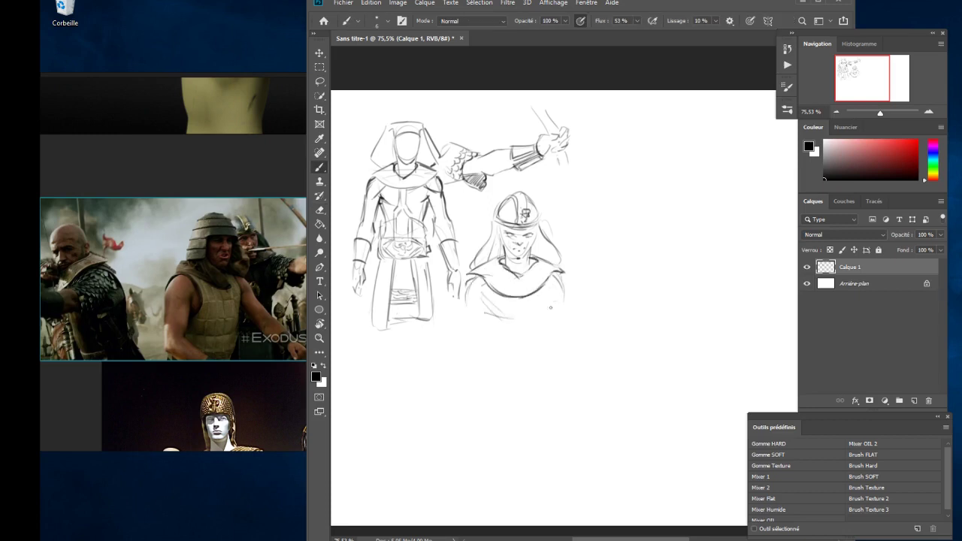
left_click_drag(545, 287, 544, 334)
left_click_drag(481, 331, 541, 335)
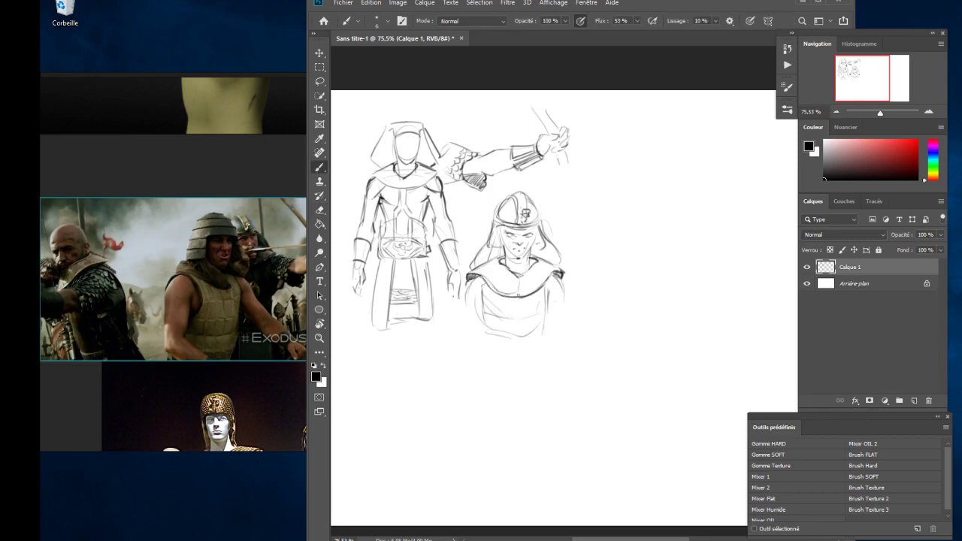
mouse_move(573, 249)
left_mouse_down()
mouse_move(639, 227)
mouse_move(619, 212)
mouse_move(620, 174)
mouse_move(647, 224)
mouse_move(643, 312)
left_mouse_up()
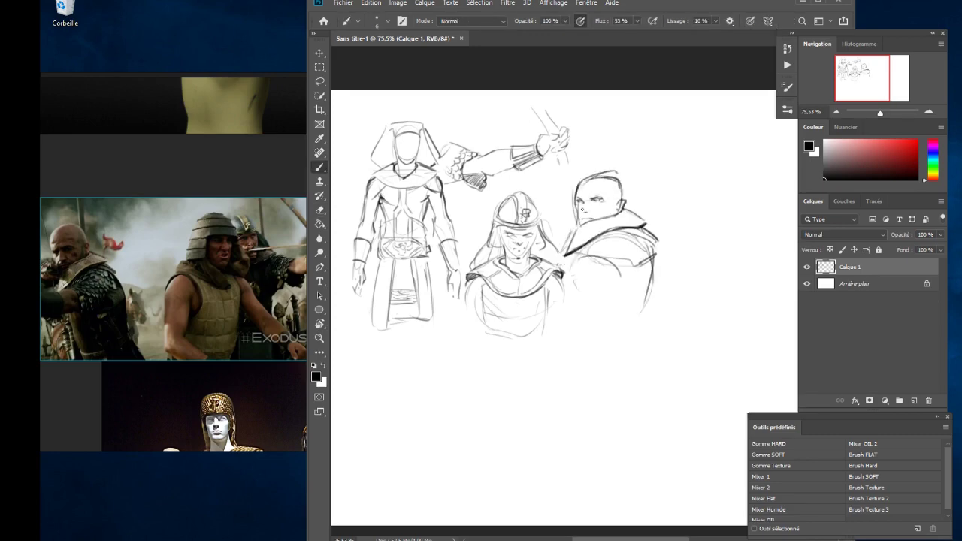
Step: Sketch a new front-facing warrior's head with headcloth, draped collar and torso with crossed bands in blank space beside the busts, following the gold costume reference
scroll(367, 284, "down", 3)
scroll(203, 285, "up", 5)
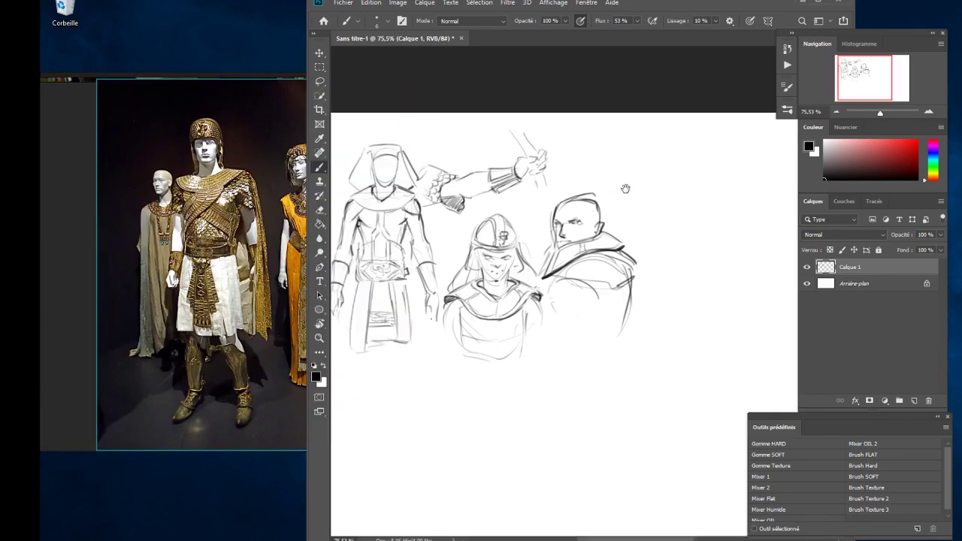
left_click_drag(722, 132, 553, 188)
left_click_drag(552, 177, 511, 285)
left_click_drag(565, 224, 598, 256)
mouse_move(511, 237)
left_mouse_down()
mouse_move(594, 228)
mouse_move(583, 235)
left_mouse_up()
mouse_move(568, 188)
left_mouse_down()
mouse_move(565, 226)
mouse_move(570, 196)
mouse_move(529, 229)
left_mouse_up()
left_click_drag(570, 185, 576, 224)
left_click_drag(559, 256, 526, 305)
left_click_drag(526, 254, 584, 289)
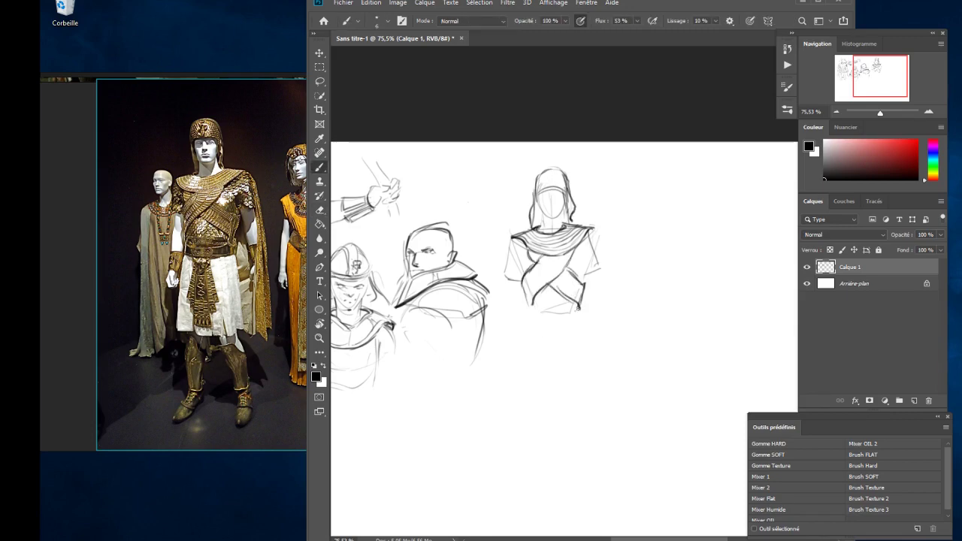
Step: Add the belt, textured crossed chest bands, short armoured sleeves and forearm bracers to the front-facing warrior
left_click_drag(526, 308, 582, 316)
left_click_drag(524, 325, 581, 322)
left_click_drag(596, 233, 593, 261)
mouse_move(513, 237)
left_mouse_down()
mouse_move(504, 280)
mouse_move(517, 266)
left_mouse_up()
left_click_drag(520, 290, 500, 353)
left_click_drag(514, 322, 515, 350)
left_click_drag(559, 252, 531, 294)
left_click_drag(579, 272, 550, 301)
left_click_drag(561, 275, 582, 302)
left_click_drag(602, 268, 609, 299)
left_click_drag(590, 286, 595, 350)
left_click_drag(606, 316, 607, 351)
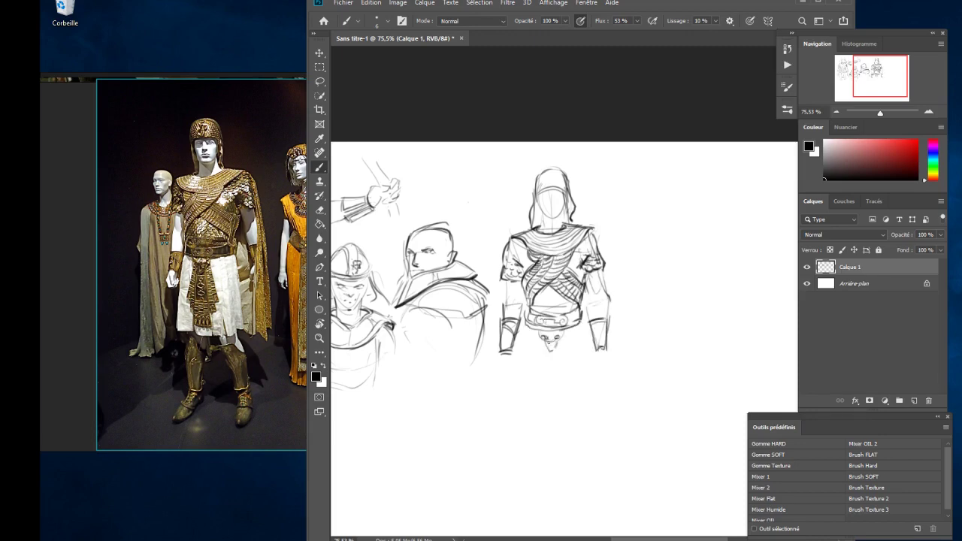
Step: Draw the warrior's decorated central apron panel with a fringed end and the pleated skirt around it
left_click_drag(536, 339, 530, 412)
mouse_move(558, 346)
left_mouse_down()
mouse_move(560, 419)
mouse_move(567, 396)
left_mouse_up()
mouse_move(539, 418)
left_mouse_down()
mouse_move(561, 418)
mouse_move(562, 387)
left_mouse_up()
left_click_drag(535, 402, 559, 401)
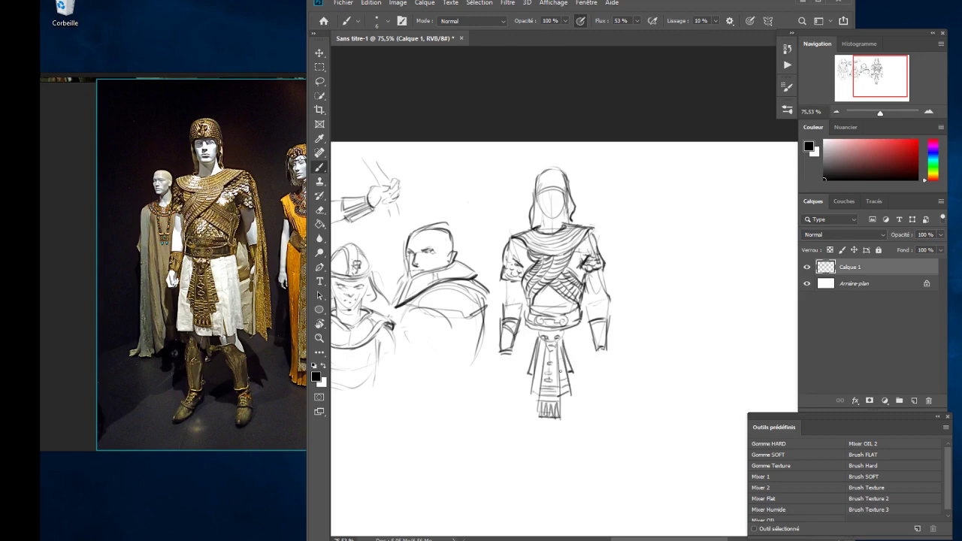
left_click_drag(520, 331, 517, 415)
left_click_drag(598, 325, 603, 412)
left_click_drag(532, 388, 519, 424)
left_click_drag(556, 393, 573, 422)
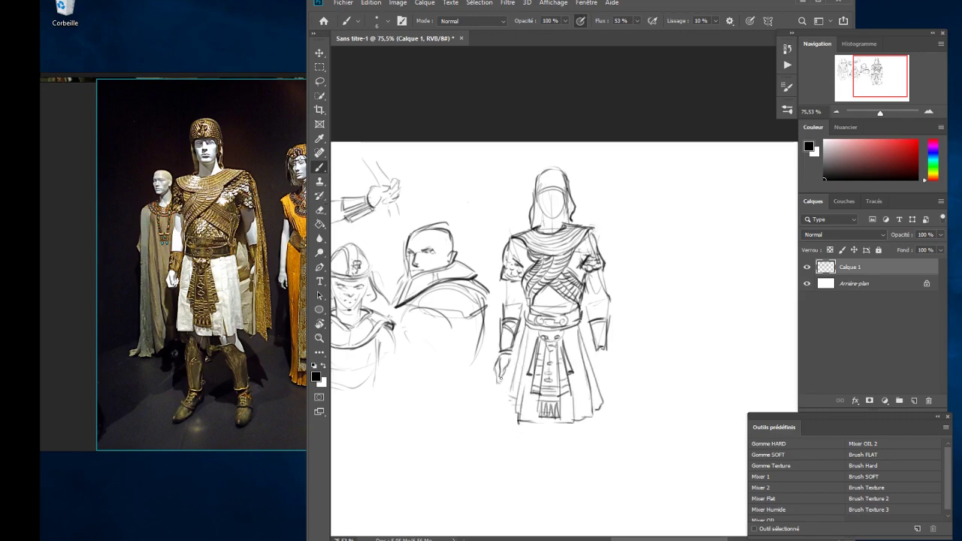
Step: Add facial features to the front-facing warrior and outline his long cape on both sides
left_click_drag(541, 203, 543, 234)
left_click_drag(559, 212, 566, 227)
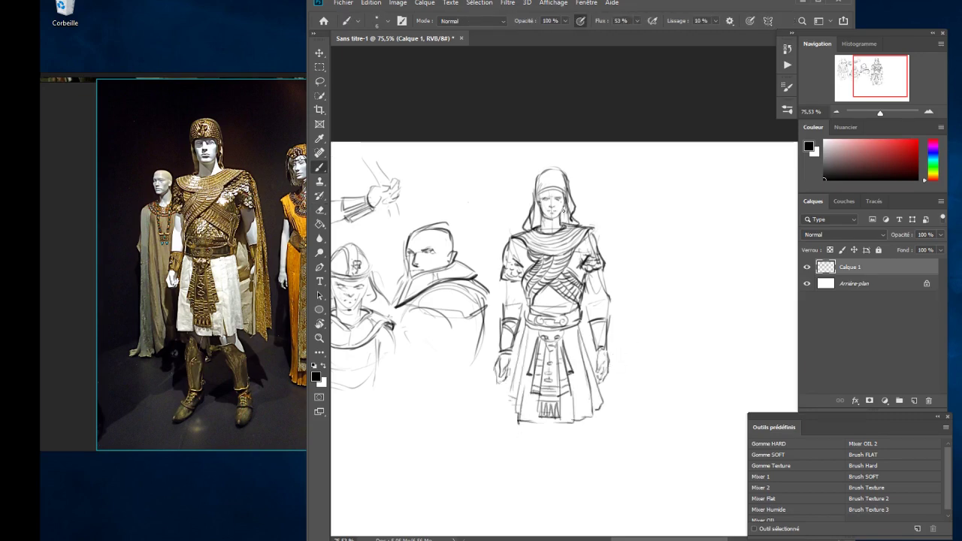
left_click_drag(523, 201, 536, 235)
mouse_move(567, 197)
left_mouse_down()
mouse_move(580, 229)
mouse_move(549, 196)
mouse_move(511, 199)
left_mouse_up()
Step: Sketch the woman's head in three-quarter view with a jewelled headdress and bobbed hair, following the orange-dress reference
scroll(588, 399, "up", 2)
scroll(172, 263, "up", 2)
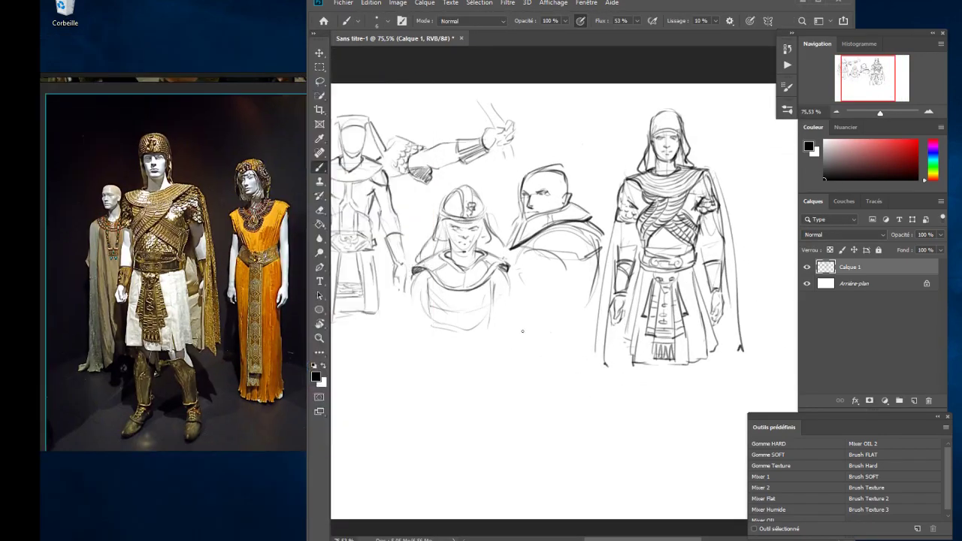
left_click_drag(308, 270, 325, 271)
mouse_move(436, 345)
left_mouse_down()
mouse_move(460, 385)
mouse_move(484, 386)
left_mouse_up()
mouse_move(432, 348)
left_mouse_down()
mouse_move(457, 325)
mouse_move(434, 350)
left_mouse_up()
left_click_drag(436, 335, 478, 330)
left_click_drag(481, 335, 492, 372)
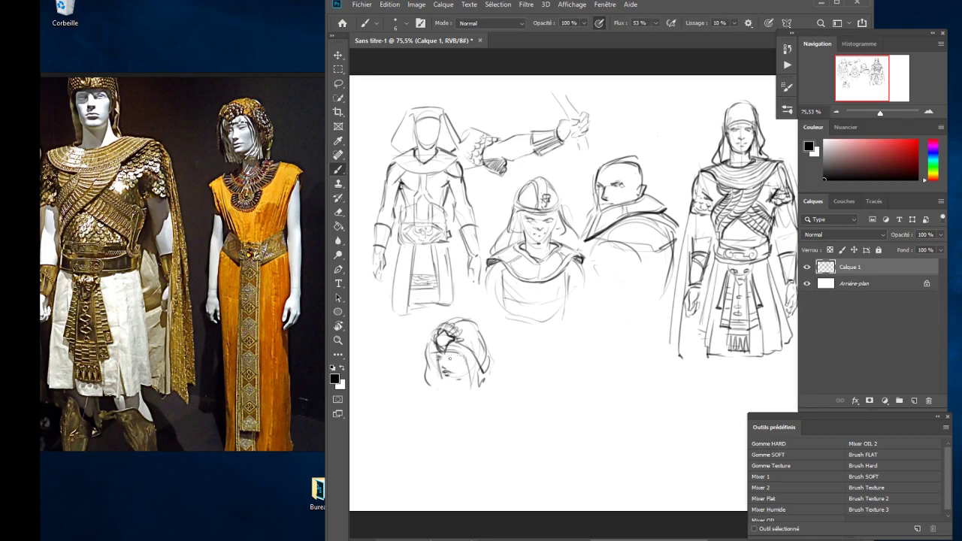
Step: With a slightly smaller brush, sketch the woman's neck, shoulders, neckline and gathered bodice down to the waist
key("bracketleft")
mouse_move(421, 412)
left_mouse_down()
mouse_move(515, 403)
mouse_move(439, 493)
left_mouse_up()
left_click_drag(514, 406, 469, 489)
scroll(510, 471, "down", 1)
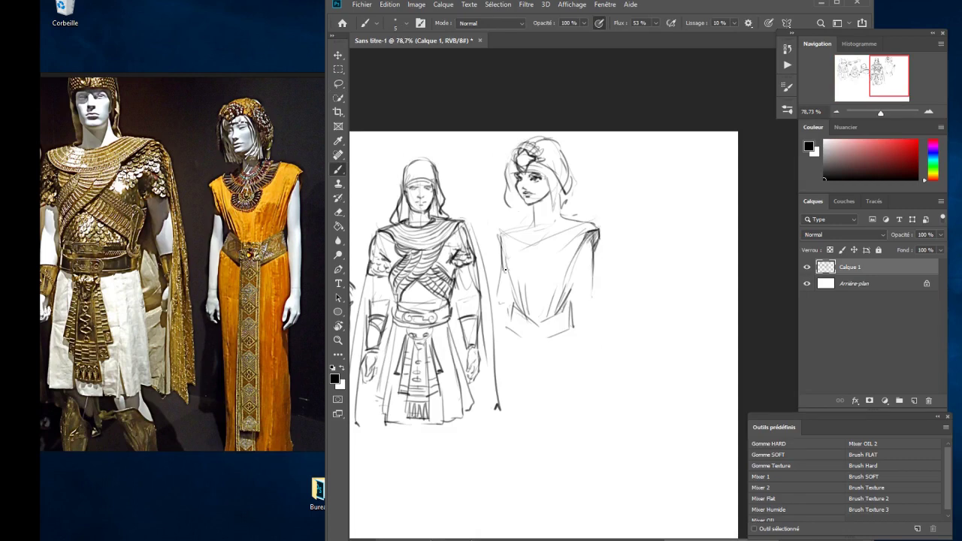
left_click_drag(499, 235, 580, 226)
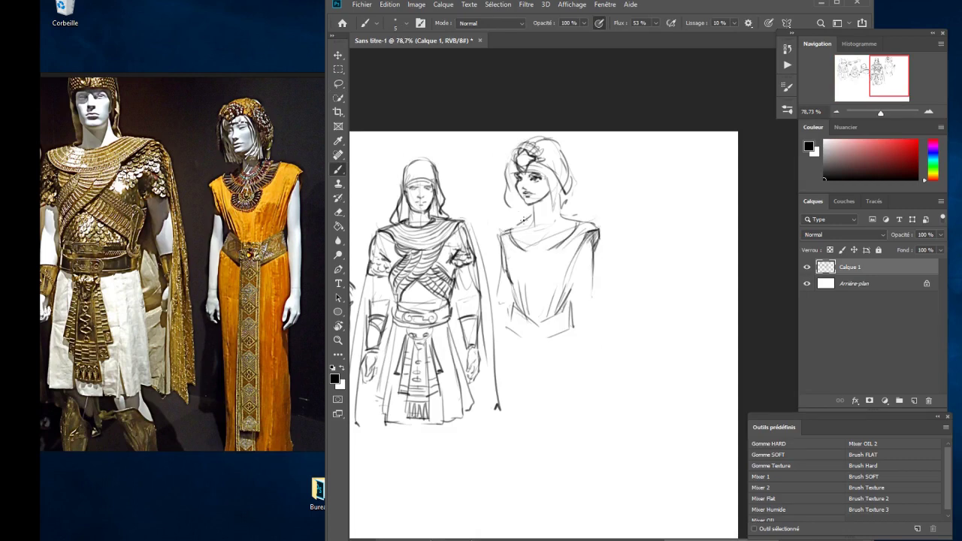
left_click_drag(518, 218, 570, 212)
Step: Select the woman's head, scale it down slightly and lower it closer to the shoulders
left_click_drag(487, 135, 591, 226)
key("ctrl+t")
left_click_drag(540, 179, 542, 188)
key("Return")
Step: Draw the woman's arm, her wide belt with a round ornament, and the long sash hanging from it
left_click_drag(594, 254, 592, 354)
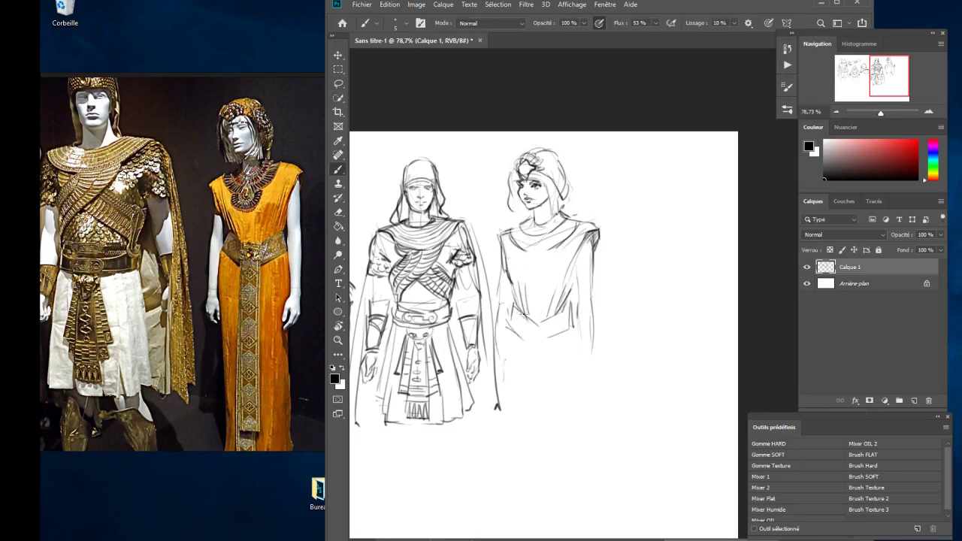
left_click_drag(522, 315, 556, 314)
mouse_move(524, 335)
left_mouse_down()
mouse_move(549, 331)
mouse_move(526, 337)
left_mouse_up()
mouse_move(551, 311)
left_mouse_down()
mouse_move(572, 331)
mouse_move(528, 405)
left_mouse_up()
left_click_drag(523, 343, 518, 436)
left_click_drag(535, 382, 534, 434)
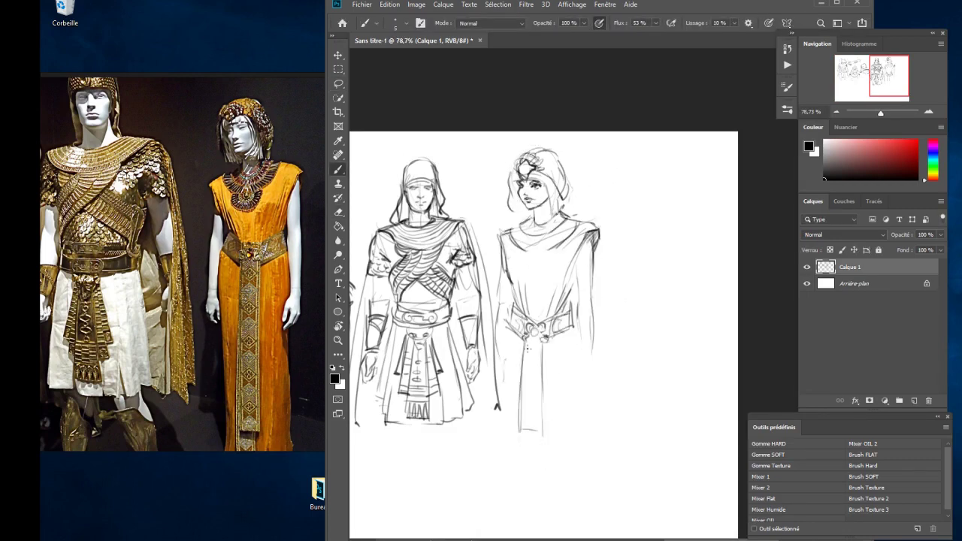
Step: Fill the woman's hanging sash with a crisscross pattern and outline the long skirt beside it
left_click_drag(540, 340, 541, 433)
left_click_drag(523, 353, 540, 421)
left_click_drag(540, 361, 524, 387)
left_click_drag(579, 329, 571, 380)
left_click_drag(577, 346, 576, 436)
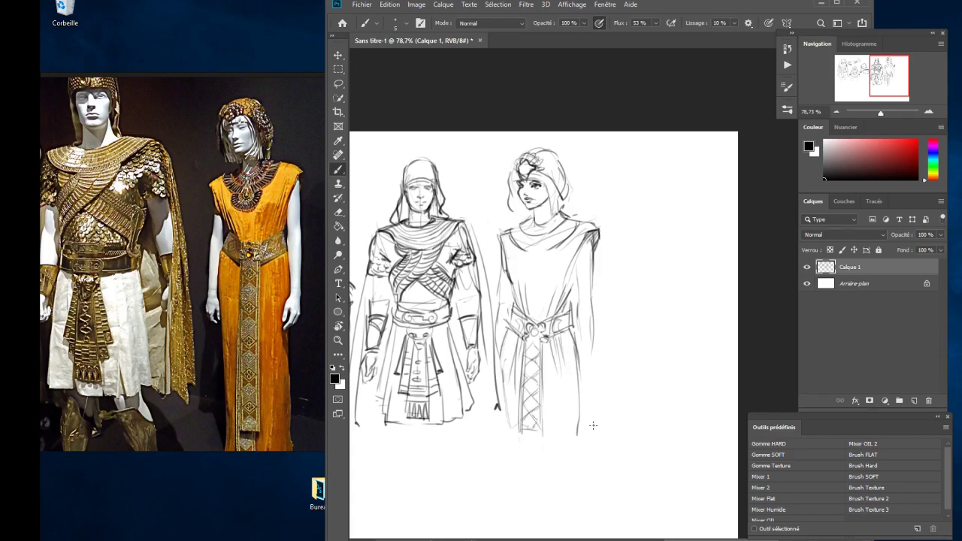
Step: Draw the woman's broad ornamental necklace and add a fluted cuff detail between the two standing figures
left_click(319, 321)
left_click_drag(534, 251, 578, 283)
left_click_drag(572, 279, 601, 239)
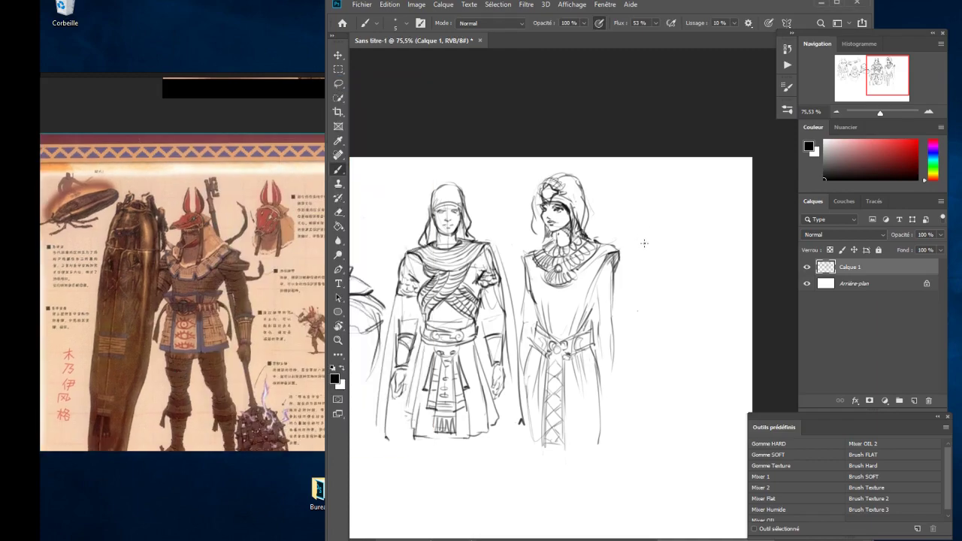
mouse_move(504, 226)
left_mouse_down()
mouse_move(484, 187)
mouse_move(514, 173)
mouse_move(508, 212)
left_mouse_up()
Step: Block in another standing figure beyond the woman, with shoulders, torso, diagonal sash and collar, following the throne-room film reference
double_click(254, 432)
double_click(317, 262)
left_click(639, 223)
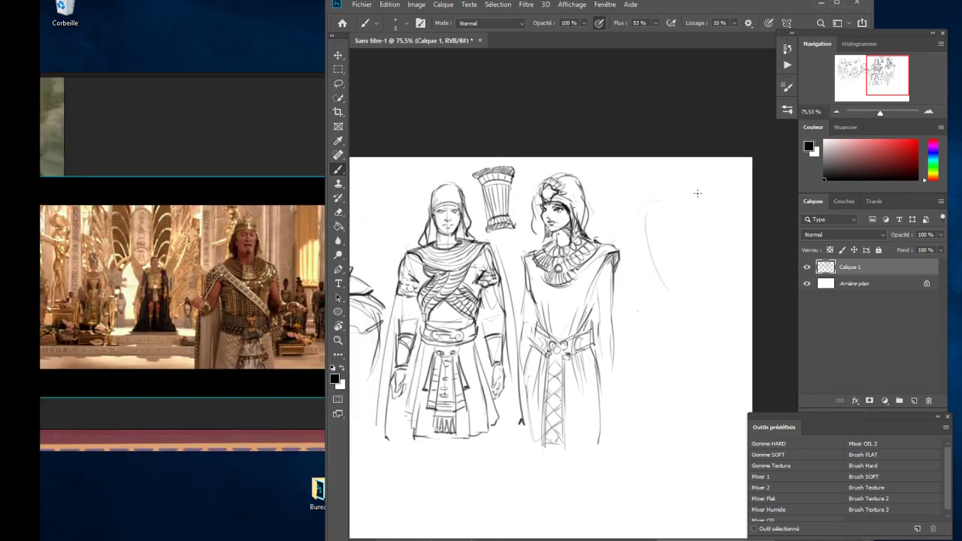
left_click_drag(653, 287, 654, 359)
left_click_drag(718, 289, 702, 353)
left_click_drag(637, 245, 727, 205)
left_click_drag(701, 192, 734, 261)
mouse_move(631, 201)
left_mouse_down()
mouse_move(711, 278)
mouse_move(710, 197)
left_mouse_up()
left_click_drag(675, 221, 701, 217)
left_click_drag(680, 197, 680, 219)
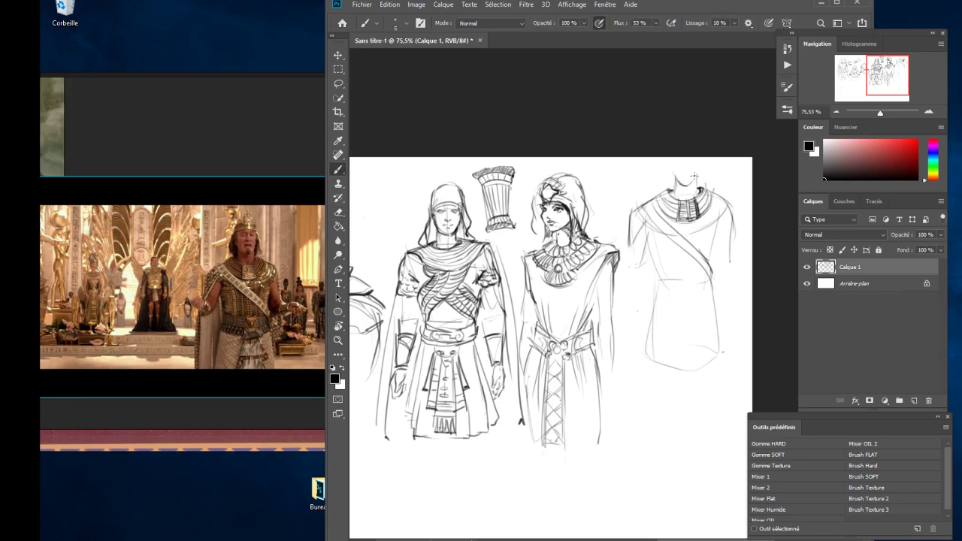
Step: Add the throne-room figure's neck and arm, and detail the wide collar, diagonal sash and scaled bodice
left_click_drag(694, 158, 699, 185)
mouse_move(669, 196)
left_mouse_down()
mouse_move(630, 239)
mouse_move(627, 316)
mouse_move(639, 331)
left_mouse_up()
left_click_drag(723, 214, 734, 230)
left_click_drag(665, 203, 726, 242)
mouse_move(644, 224)
left_mouse_down()
mouse_move(720, 217)
mouse_move(718, 208)
left_mouse_up()
left_click_drag(645, 203, 680, 240)
mouse_move(682, 239)
left_mouse_down()
mouse_move(692, 248)
mouse_move(658, 278)
left_mouse_up()
left_click_drag(661, 271, 702, 268)
left_click_drag(709, 227, 717, 261)
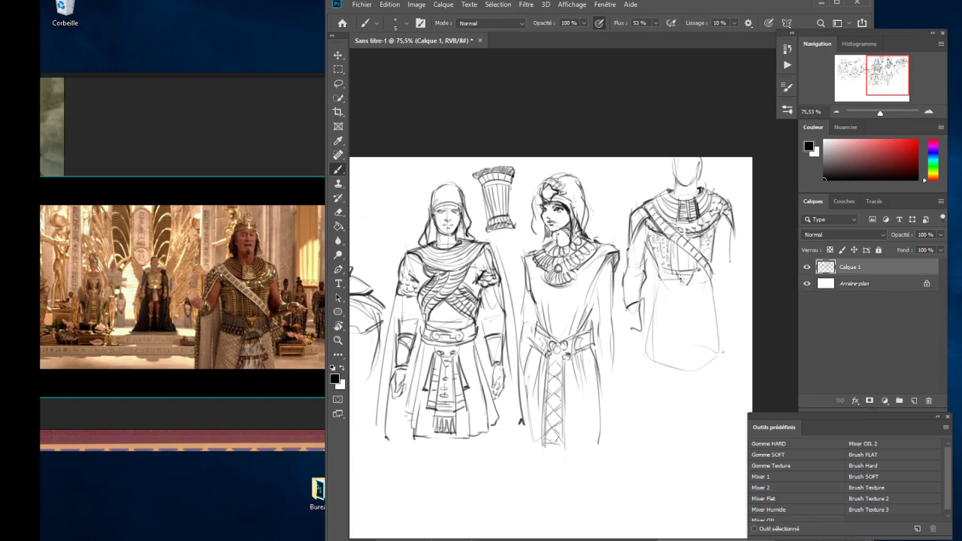
Step: Draw the throne-room figure's belt, layered front apron panel and long headcloth framing the face
left_click_drag(674, 294, 675, 360)
left_click_drag(671, 322, 710, 359)
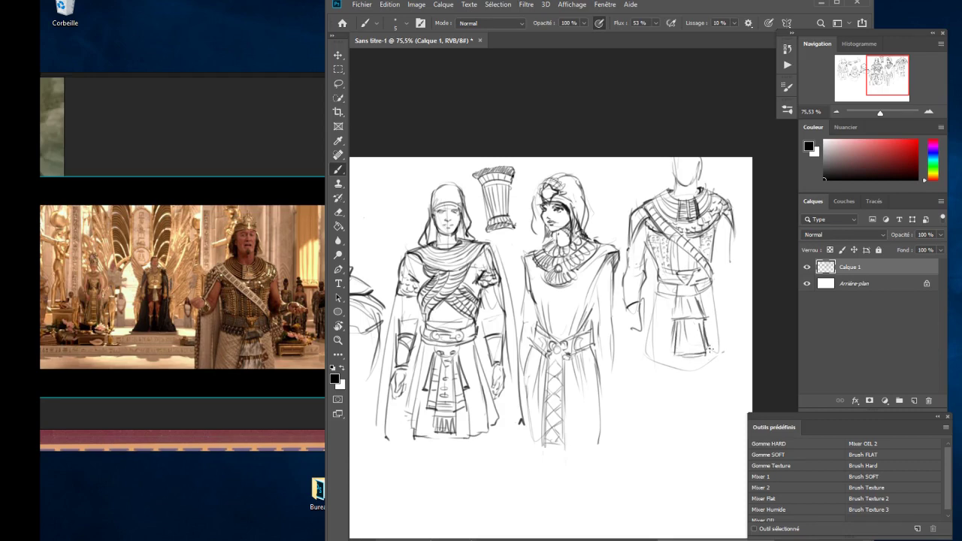
left_click_drag(699, 296, 708, 354)
left_click_drag(670, 327, 710, 364)
left_click_drag(676, 297, 703, 284)
left_click_drag(672, 158, 652, 191)
left_click_drag(701, 157, 711, 191)
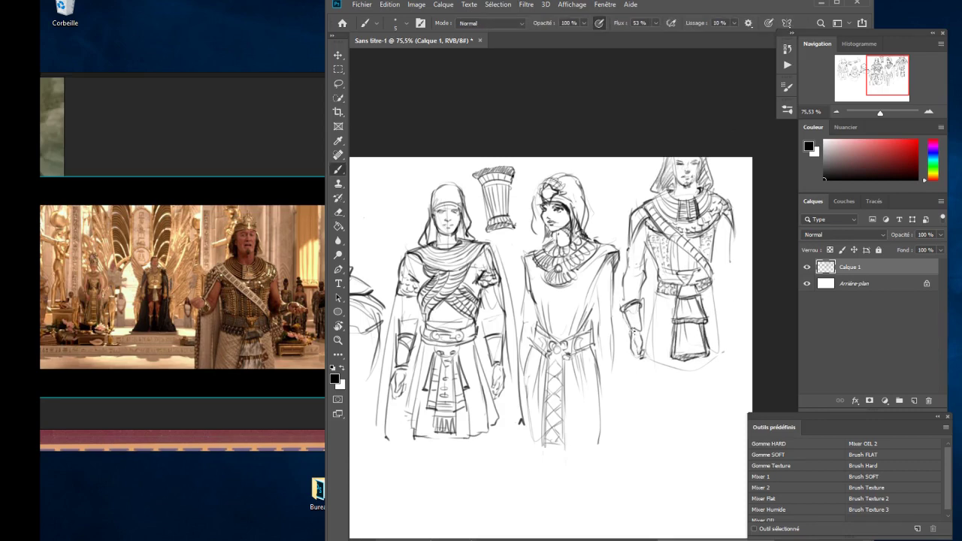
Step: Complete the throne-room figure's hand and robe outline, and sketch one leg with its greave and foot
left_click_drag(620, 313, 641, 379)
left_click_drag(733, 233, 738, 355)
left_click_drag(709, 290, 723, 362)
mouse_move(706, 364)
left_mouse_down()
mouse_move(651, 376)
mouse_move(645, 403)
left_mouse_up()
mouse_move(644, 405)
left_mouse_down()
mouse_move(658, 457)
mouse_move(639, 472)
left_mouse_up()
mouse_move(638, 474)
left_mouse_down()
mouse_move(659, 469)
mouse_move(656, 498)
left_mouse_up()
left_click_drag(624, 364, 624, 402)
left_click_drag(649, 368, 655, 416)
Step: Mirror the canvas horizontally and sketch the throne-room figure's other leg
scroll(635, 421, "down", 2)
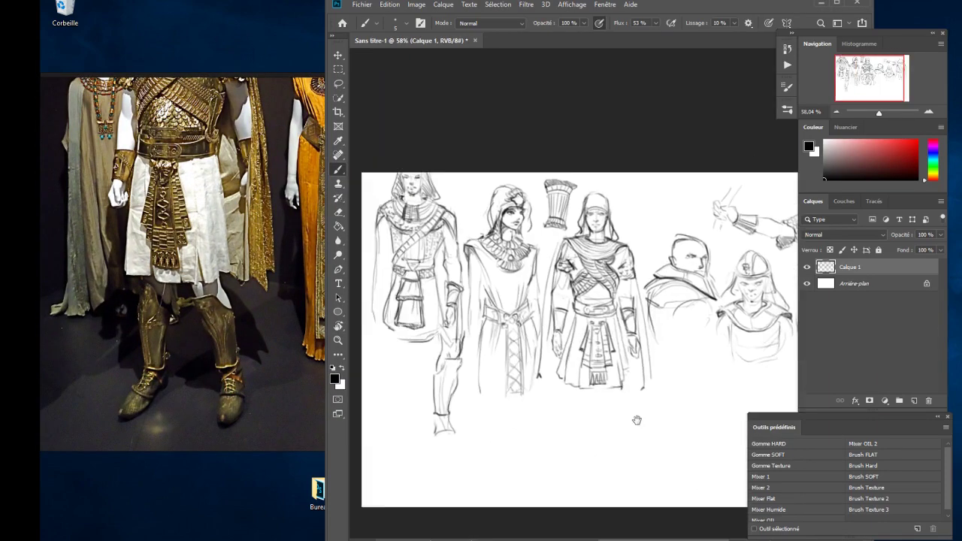
left_click(324, 236)
left_click(444, 353)
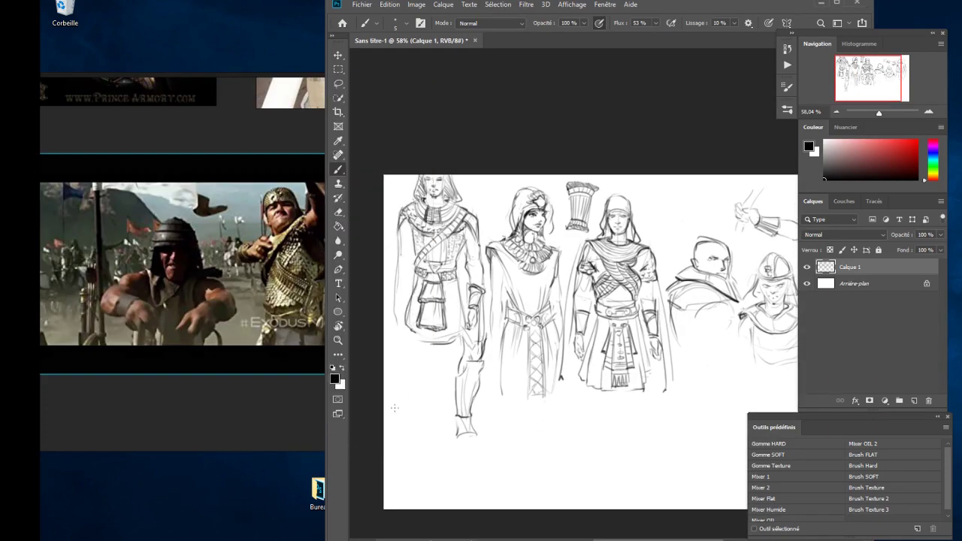
left_click_drag(388, 395, 442, 355)
left_click_drag(410, 409, 448, 413)
left_click_drag(442, 356, 435, 391)
left_click_drag(392, 404, 391, 459)
left_click_drag(406, 407, 410, 454)
left_click_drag(391, 385, 425, 397)
mouse_move(402, 338)
left_mouse_down()
mouse_move(398, 379)
mouse_move(432, 382)
mouse_move(450, 413)
mouse_move(374, 337)
left_mouse_up()
Step: Sketch a woman's head in profile with fringed hair, and her torso down to the waist, below the bald man's bust
mouse_move(570, 218)
left_mouse_down()
mouse_move(603, 205)
mouse_move(588, 261)
left_mouse_up()
left_click_drag(560, 225, 607, 271)
left_click_drag(586, 246, 602, 265)
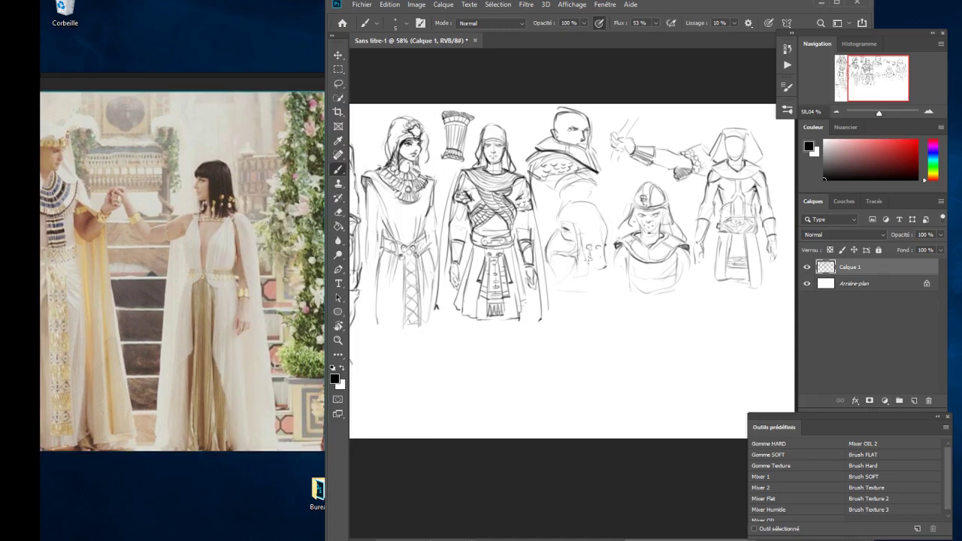
mouse_move(576, 202)
left_mouse_down()
mouse_move(556, 227)
mouse_move(606, 239)
left_mouse_up()
left_click_drag(563, 278, 553, 354)
left_click_drag(560, 349, 613, 345)
left_click_drag(605, 287, 615, 348)
left_click_drag(584, 314, 605, 313)
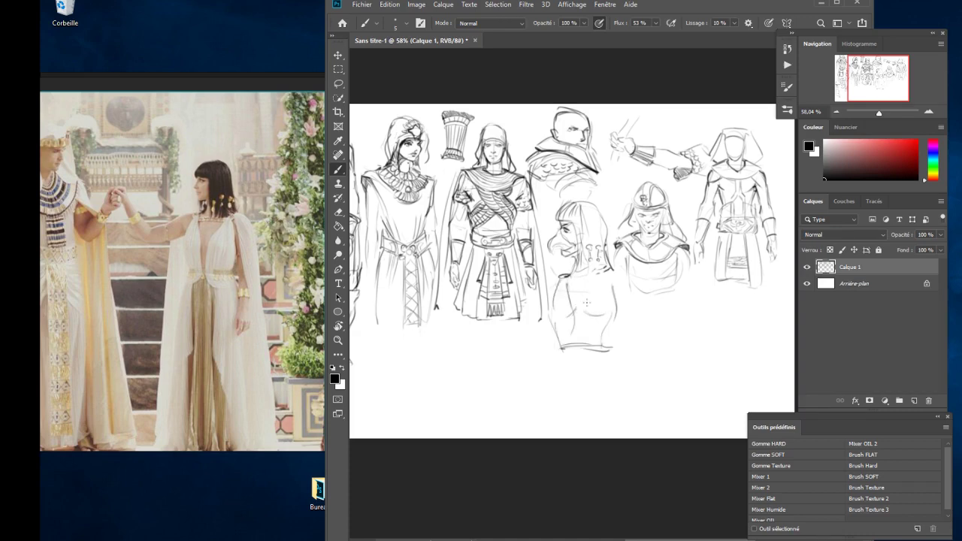
Step: Add the gathered bodice, long flowing skirt, draped cape and lowered arm to the profile woman, following the white-dress reference
left_click_drag(611, 264, 614, 331)
left_click_drag(591, 310, 580, 336)
left_click_drag(560, 280, 565, 300)
mouse_move(572, 337)
left_mouse_down()
mouse_move(553, 364)
mouse_move(530, 438)
left_mouse_up()
left_click_drag(609, 350, 626, 437)
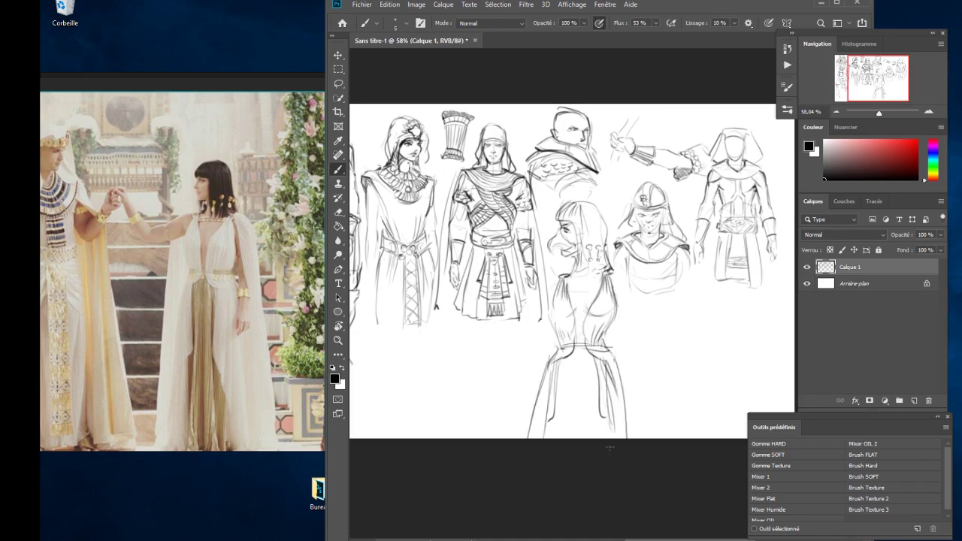
left_click_drag(577, 347, 574, 418)
mouse_move(612, 277)
left_mouse_down()
mouse_move(639, 398)
mouse_move(628, 414)
mouse_move(633, 385)
left_mouse_up()
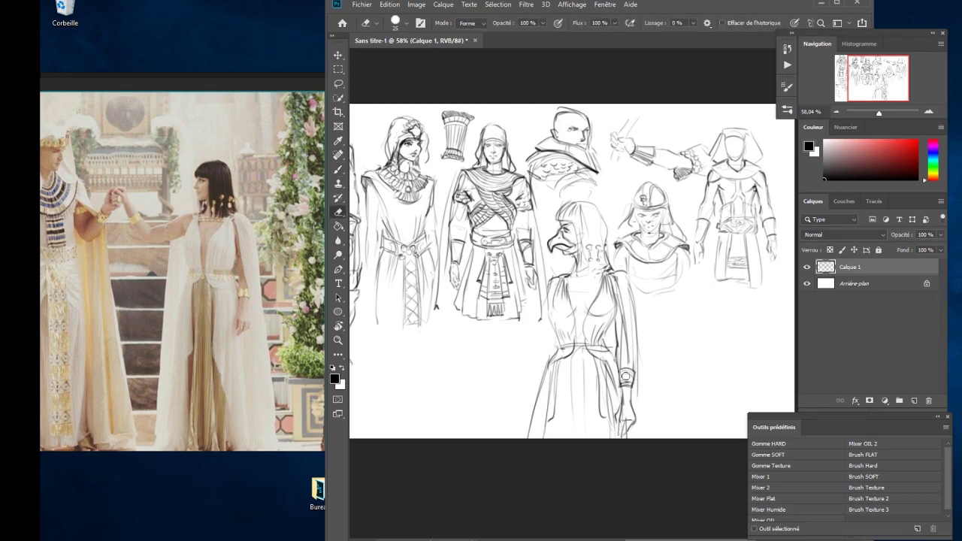
Step: Sketch the head of a long-haired man in blank space beside the beaked woman, following the gold-armour portrait reference
left_click(180, 270)
key("Right")
scroll(592, 311, "up", 1)
left_click_drag(594, 311, 582, 355)
left_click_drag(558, 315, 579, 358)
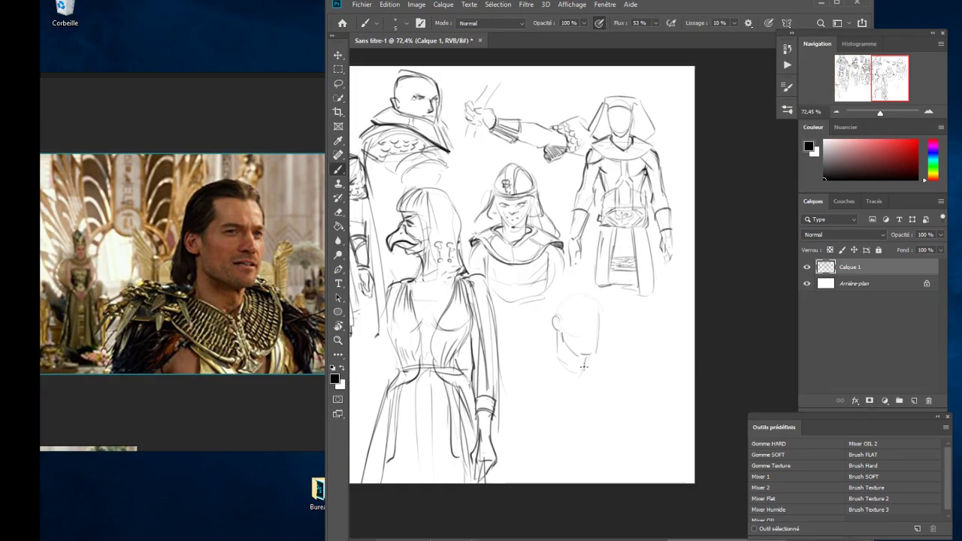
left_click_drag(586, 319, 572, 330)
left_click_drag(602, 291, 514, 374)
Step: Draw the long-haired man's layered collar, feathered shoulder armour and chest, and refine his facial features
mouse_move(579, 377)
left_mouse_down()
mouse_move(594, 414)
mouse_move(535, 405)
left_mouse_up()
mouse_move(573, 357)
left_mouse_down()
mouse_move(611, 398)
mouse_move(625, 368)
mouse_move(640, 376)
left_mouse_up()
mouse_move(559, 353)
left_mouse_down()
mouse_move(508, 375)
mouse_move(533, 383)
mouse_move(498, 417)
left_mouse_up()
left_click_drag(547, 398, 502, 450)
mouse_move(610, 387)
left_mouse_down()
mouse_move(556, 438)
mouse_move(557, 454)
left_mouse_up()
left_click_drag(632, 374, 610, 437)
mouse_move(580, 322)
left_mouse_down()
mouse_move(594, 358)
mouse_move(572, 343)
left_mouse_up()
mouse_move(601, 287)
left_mouse_down()
mouse_move(553, 314)
mouse_move(591, 325)
left_mouse_up()
left_click_drag(586, 314, 567, 321)
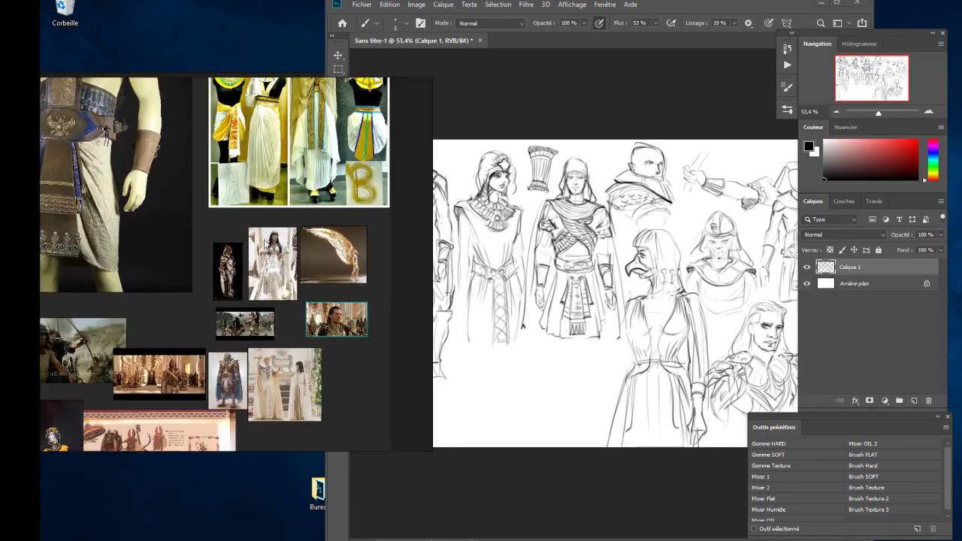
Step: Sketch a small full-length woman with a headband, fitted bodice and long gown in the blank space below the armoured man
scroll(265, 242, "up", 3)
left_click(526, 300)
scroll(526, 300, "up", 3)
scroll(526, 301, "down", 3)
left_click_drag(496, 330, 509, 459)
left_click_drag(508, 354, 511, 419)
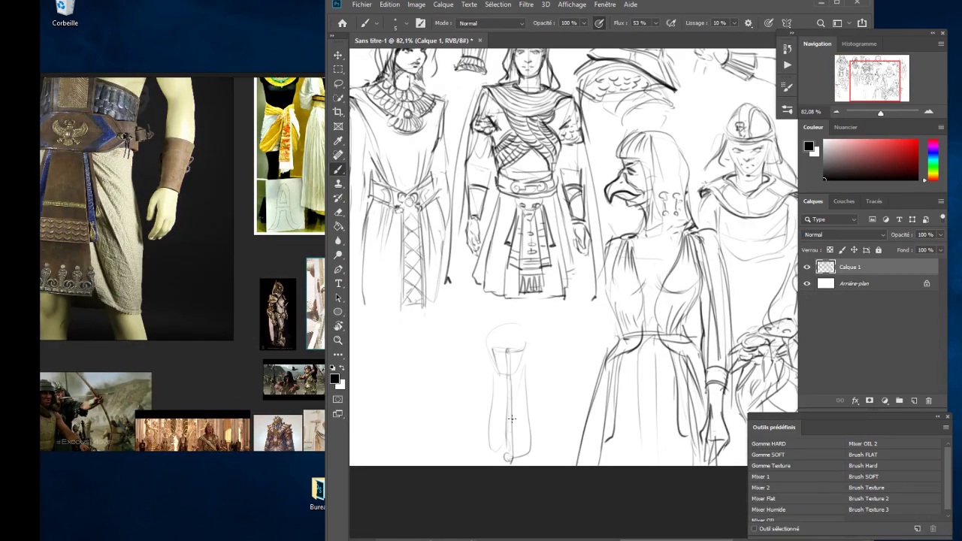
left_click(334, 315)
left_click_drag(334, 315, 278, 342)
mouse_move(500, 304)
left_mouse_down()
mouse_move(517, 327)
mouse_move(485, 353)
left_mouse_up()
mouse_move(523, 331)
left_mouse_down()
mouse_move(535, 367)
mouse_move(526, 387)
left_mouse_up()
Step: Enlarge the seated white-dress reference and add the open robe, wide sleeves and arms to the small woman
left_click(293, 349)
double_click(292, 350)
left_click_drag(488, 335, 481, 451)
left_click_drag(538, 359, 549, 454)
left_click_drag(492, 361, 475, 455)
left_click_drag(535, 360, 550, 436)
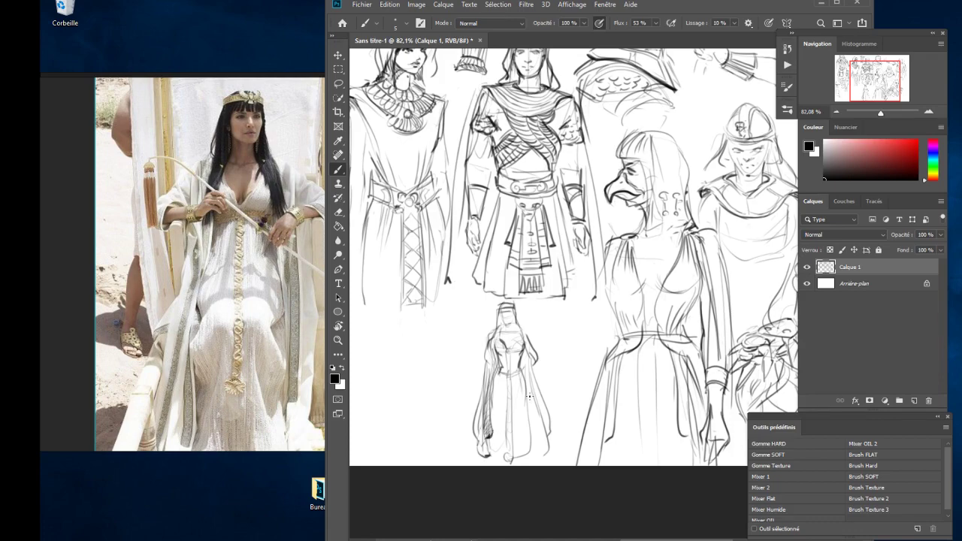
left_click_drag(489, 350, 474, 387)
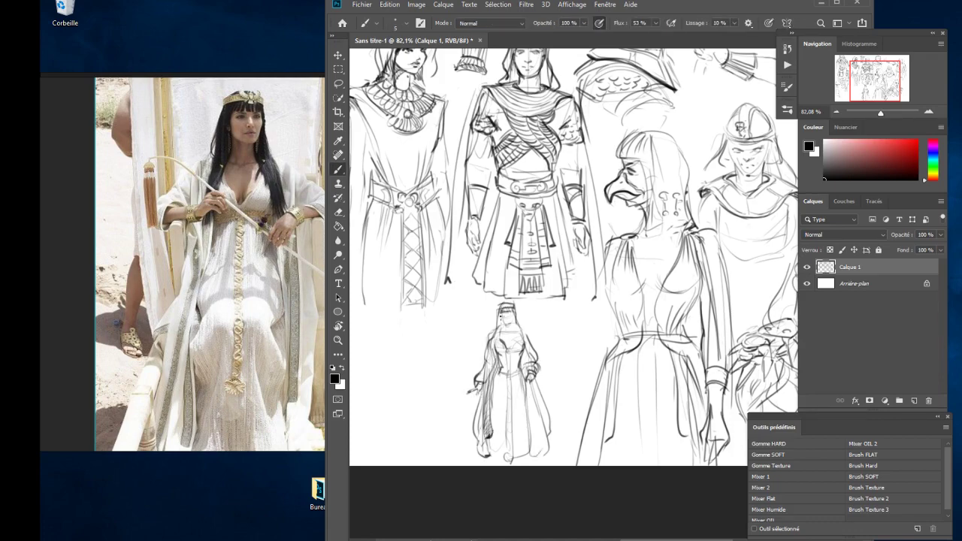
Step: Sketch a separate study of the draped robe with its hanging folds beside the small woman
scroll(540, 401, "up", 1)
left_click_drag(601, 390, 596, 481)
mouse_move(579, 372)
left_mouse_down()
mouse_move(613, 429)
mouse_move(593, 467)
mouse_move(613, 421)
mouse_move(612, 440)
left_mouse_up()
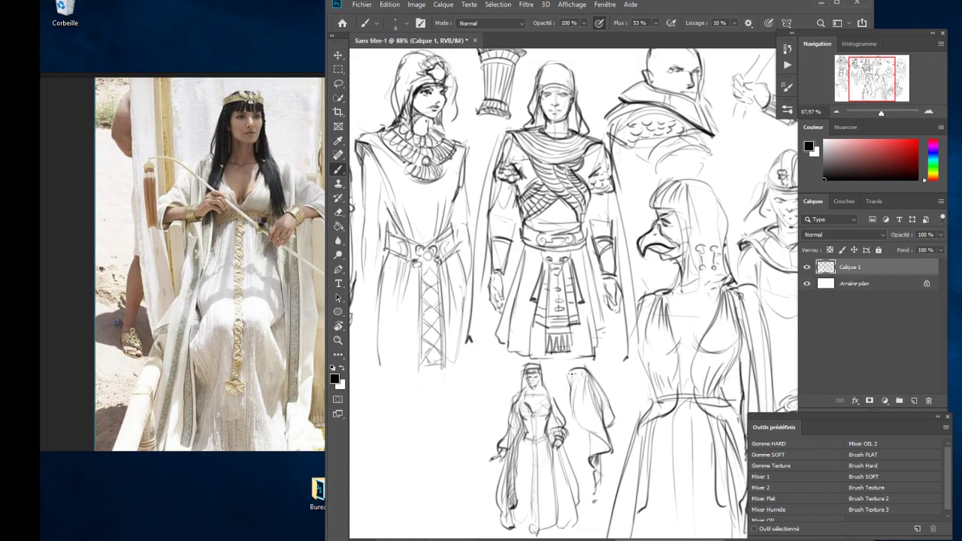
mouse_move(571, 372)
left_mouse_down()
mouse_move(562, 444)
mouse_move(580, 460)
left_mouse_up()
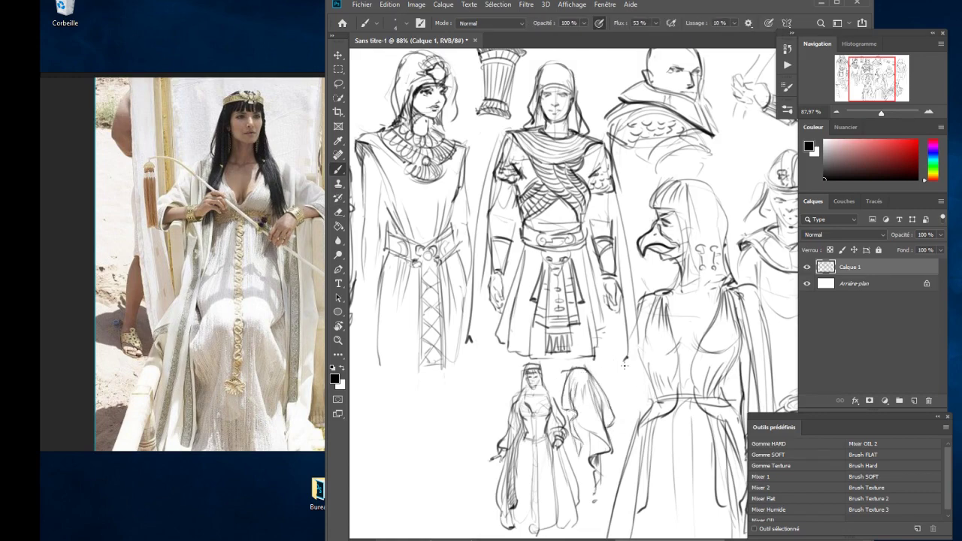
Step: Bring up the back-view gold-armour reference and sketch its feathered helmet and head below the belted robe figure
scroll(624, 366, "down", 2)
left_click(376, 225)
scroll(327, 157, "up", 2)
scroll(303, 414, "down", 2)
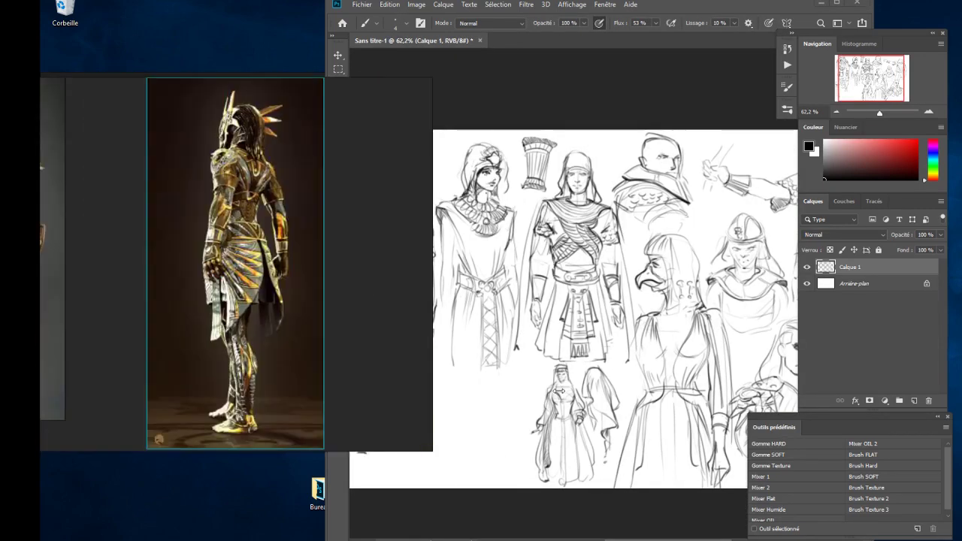
left_click(559, 390)
scroll(526, 387, "up", 2)
left_click_drag(460, 391, 472, 439)
mouse_move(502, 376)
left_mouse_down()
mouse_move(481, 450)
mouse_move(530, 376)
left_mouse_up()
left_click_drag(499, 398, 527, 419)
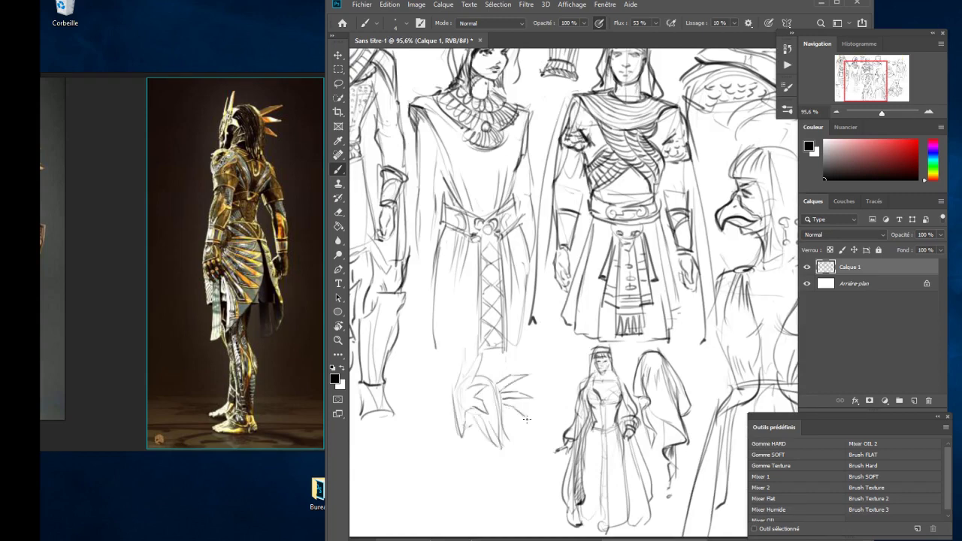
Step: Draw the feathered-helmet figure's hanging hair, rounded shoulders and upper arms
mouse_move(460, 421)
left_mouse_down()
mouse_move(439, 469)
mouse_move(475, 496)
left_mouse_up()
left_click_drag(490, 435, 502, 517)
left_click_drag(462, 442, 494, 465)
left_click_drag(502, 436, 517, 492)
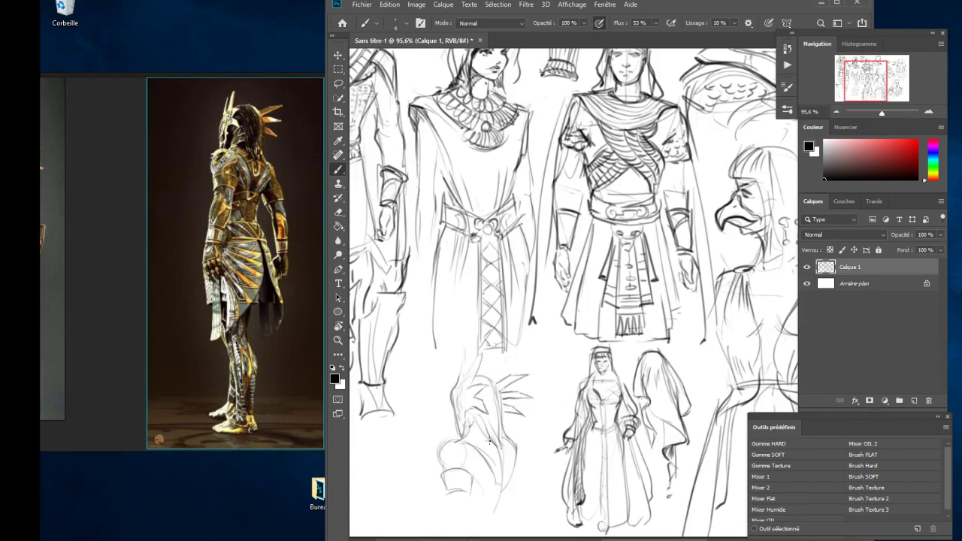
left_click_drag(439, 451, 447, 511)
left_click_drag(509, 439, 538, 519)
Step: Add the back armour plates and waist to the feathered-helmet figure, and refine its shoulder guards
left_click_drag(523, 466, 475, 519)
left_click_drag(464, 453, 489, 505)
left_click_drag(501, 507, 516, 523)
left_click_drag(518, 446, 487, 450)
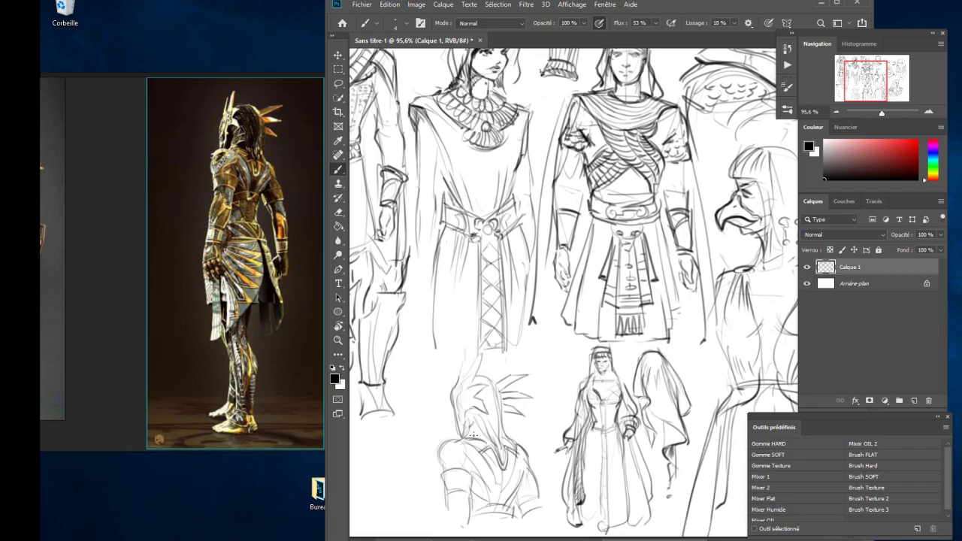
left_click_drag(481, 410, 438, 474)
left_click_drag(467, 436, 443, 466)
left_click_drag(514, 492, 517, 532)
left_click_drag(519, 445, 529, 476)
Step: Sketch a study of the armour's waist and split, pleated skirt beside the feathered-helmet figure, down to the canvas edge
left_click_drag(489, 374, 536, 374)
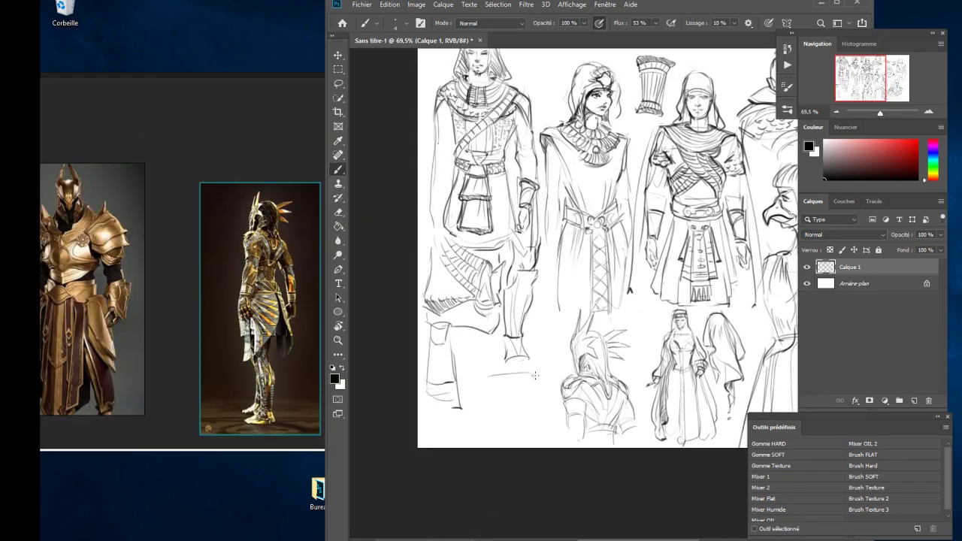
mouse_move(504, 387)
left_mouse_down()
mouse_move(529, 394)
mouse_move(474, 436)
left_mouse_up()
left_click_drag(493, 390, 497, 445)
left_click_drag(526, 390, 540, 448)
left_click_drag(515, 427, 505, 446)
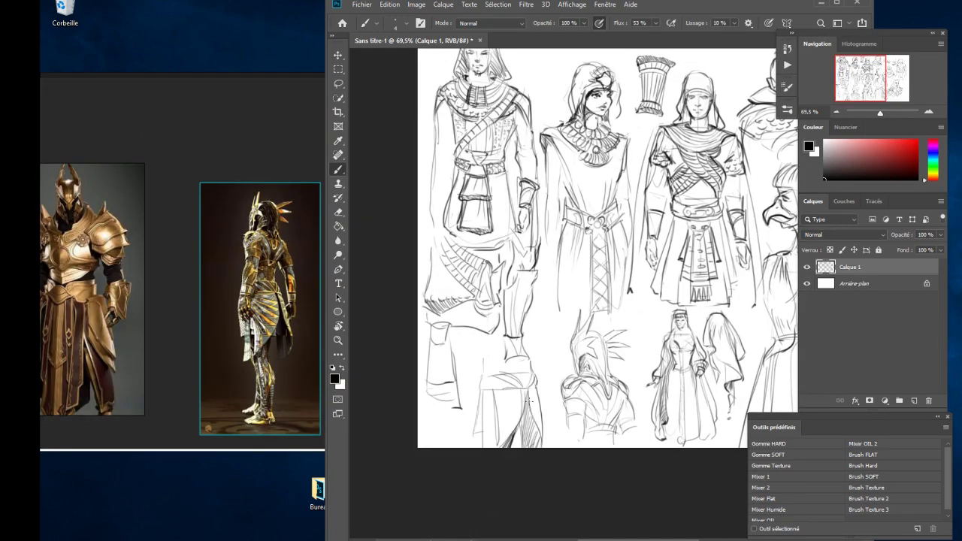
left_click_drag(487, 392, 491, 448)
left_click_drag(481, 401, 475, 439)
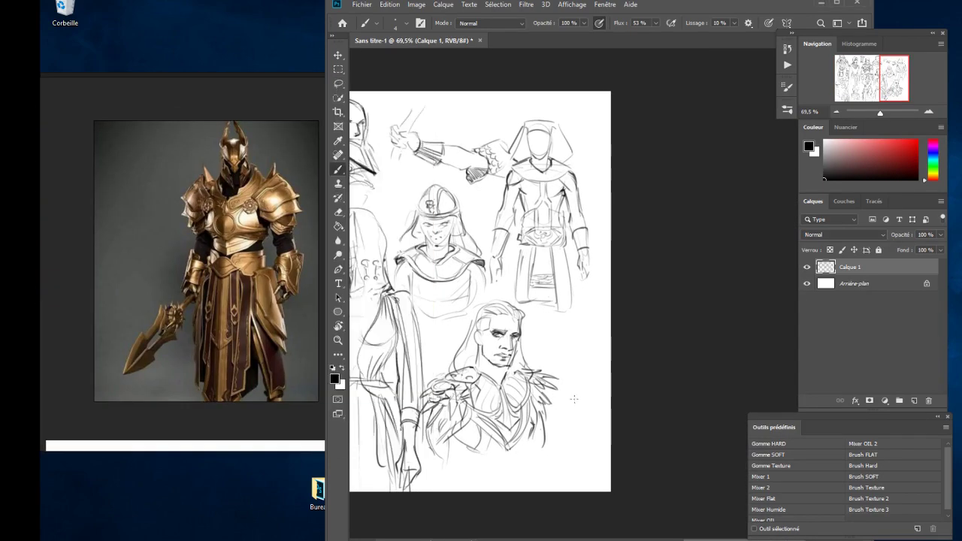
left_click_drag(594, 296, 555, 367)
mouse_move(591, 314)
left_mouse_down()
mouse_move(550, 359)
mouse_move(600, 300)
mouse_move(548, 367)
mouse_move(580, 411)
left_mouse_up()
key("ctrl+z")
key("ctrl+z")
key("ctrl+z")
Step: Sketch a new study in the blank space beside the feather-shouldered man, following the horned gold-armour reference
mouse_move(600, 356)
left_mouse_down()
mouse_move(560, 316)
mouse_move(579, 278)
mouse_move(564, 300)
left_mouse_up()
left_click_drag(575, 387, 586, 485)
key("ctrl+0")
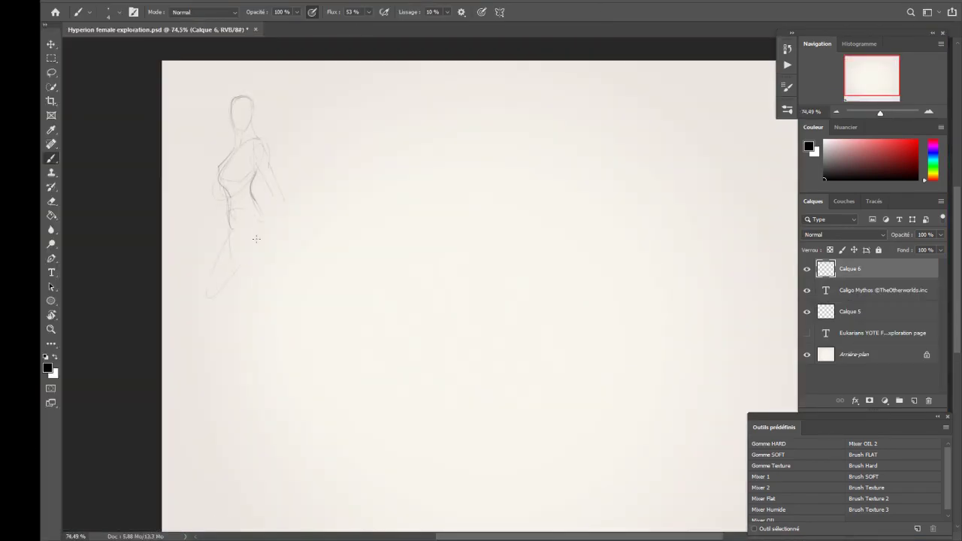
Step: On the Hyperion female exploration page, draw the standing woman's hips and a large feathered wing spreading from her shoulder
left_click_drag(265, 214, 213, 276)
left_click_drag(272, 150, 362, 86)
left_click_drag(370, 83, 459, 82)
left_click_drag(385, 90, 481, 89)
mouse_move(400, 90)
left_mouse_down()
mouse_move(376, 113)
mouse_move(451, 90)
mouse_move(350, 71)
mouse_move(406, 81)
left_mouse_up()
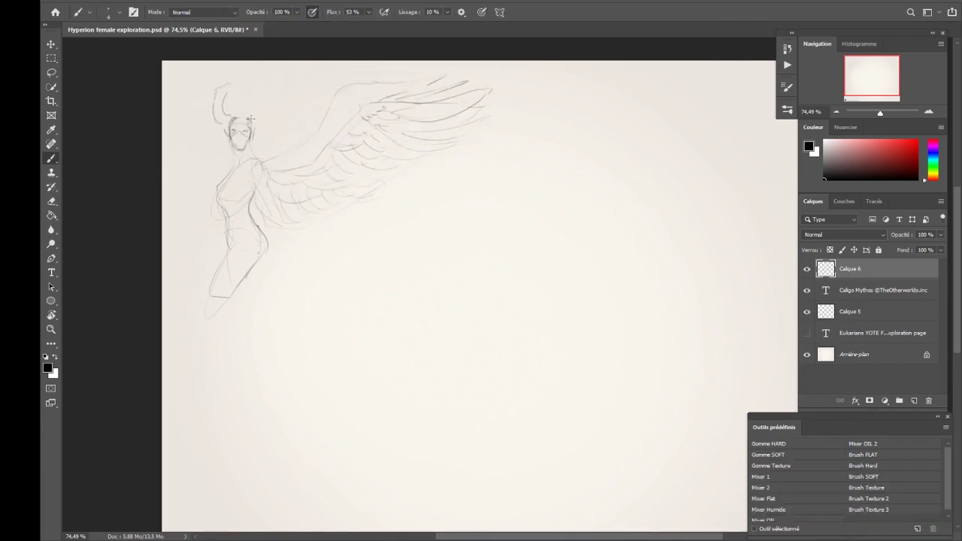
Step: Add the winged headdress, beaked mask, long hair, lowered arm and draped one-shoulder dress to the winged woman
mouse_move(250, 118)
left_mouse_down()
mouse_move(253, 75)
mouse_move(275, 210)
left_mouse_up()
left_click_drag(239, 126, 295, 262)
mouse_move(261, 294)
left_mouse_down()
mouse_move(248, 323)
mouse_move(229, 203)
mouse_move(248, 188)
mouse_move(244, 222)
mouse_move(280, 346)
mouse_move(199, 369)
mouse_move(236, 225)
mouse_move(272, 243)
left_mouse_up()
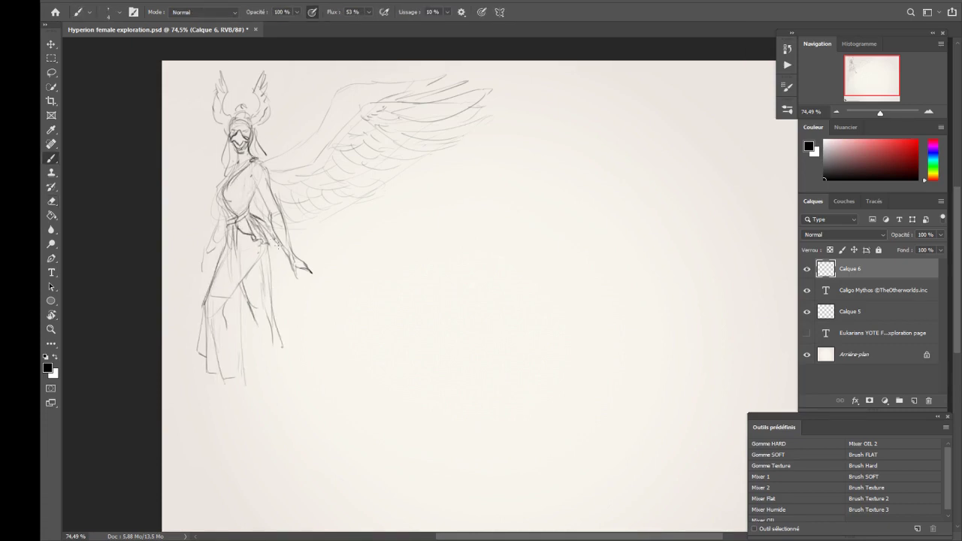
mouse_move(244, 175)
left_mouse_down()
mouse_move(217, 204)
mouse_move(256, 209)
left_mouse_up()
Step: Draw the winged woman's flowing skirt folds in mirrored view, and refine her far forearm
key("ctrl+shift+h")
left_click_drag(544, 225, 522, 350)
left_click_drag(526, 256, 511, 346)
mouse_move(519, 237)
left_mouse_down()
mouse_move(489, 331)
mouse_move(579, 349)
left_mouse_up()
key("ctrl+shift+h")
mouse_move(214, 230)
left_mouse_down()
mouse_move(204, 272)
mouse_move(206, 263)
left_mouse_up()
Step: Mirror the canvas, add a trailing drape along the outer side of the winged woman's skirt, and flip it back
key("ctrl+shift+h")
scroll(676, 263, "up", 3)
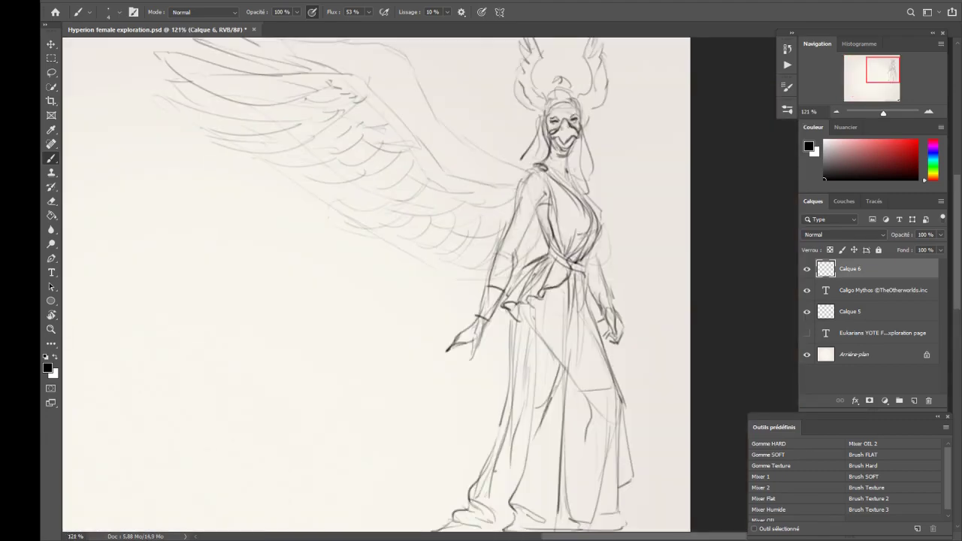
left_click_drag(594, 322, 646, 436)
mouse_move(618, 387)
left_mouse_down()
mouse_move(656, 488)
mouse_move(639, 475)
left_mouse_up()
left_click_drag(631, 436, 653, 485)
key("ctrl+shift+h")
Step: Sketch a woman's head in profile with fringed shoulder-length hair and a wide collar below the large wing
scroll(624, 440, "down", 2)
scroll(623, 441, "down", 1)
mouse_move(488, 337)
left_mouse_down()
mouse_move(506, 347)
mouse_move(513, 329)
left_mouse_up()
left_click_drag(469, 337, 532, 373)
mouse_move(502, 340)
left_mouse_down()
mouse_move(505, 354)
mouse_move(552, 382)
mouse_move(535, 415)
left_mouse_up()
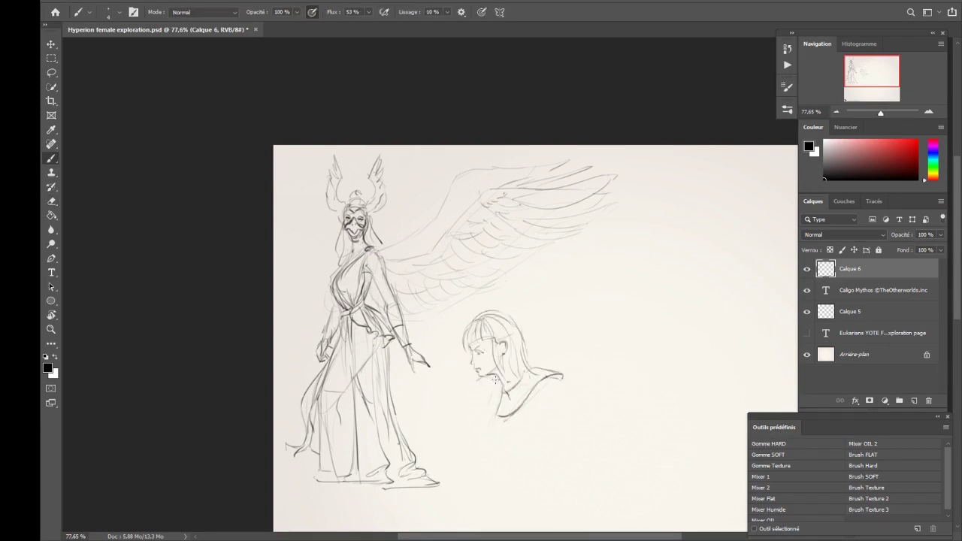
Step: Sketch the profile woman's pendant neckline, bust and upper arm in mirrored view, undoing the forearm strokes
key("ctrl+shift+h")
mouse_move(507, 364)
left_mouse_down()
mouse_move(518, 385)
mouse_move(495, 392)
left_mouse_up()
left_click_drag(457, 343, 418, 454)
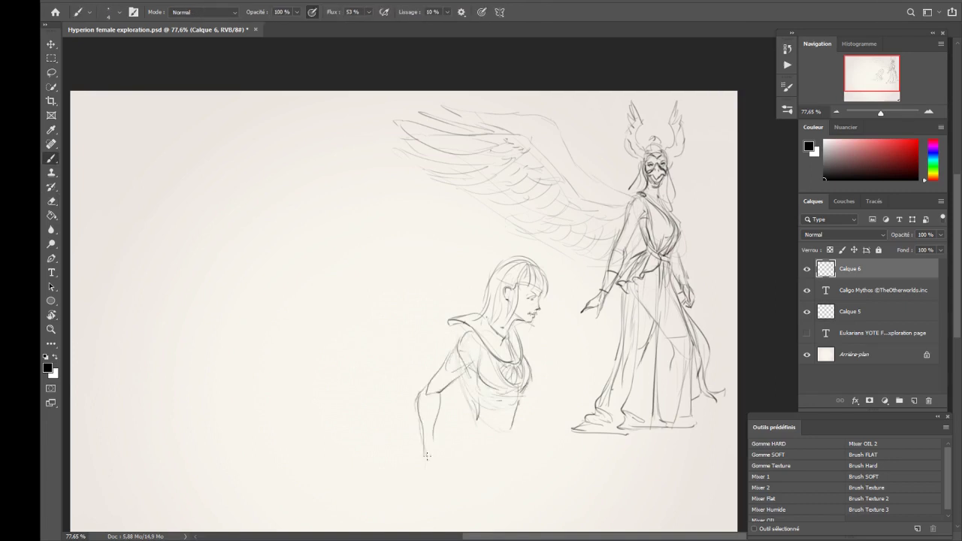
key("ctrl+z")
key("ctrl+z")
left_click_drag(459, 349, 435, 385)
key("ctrl+shift+h")
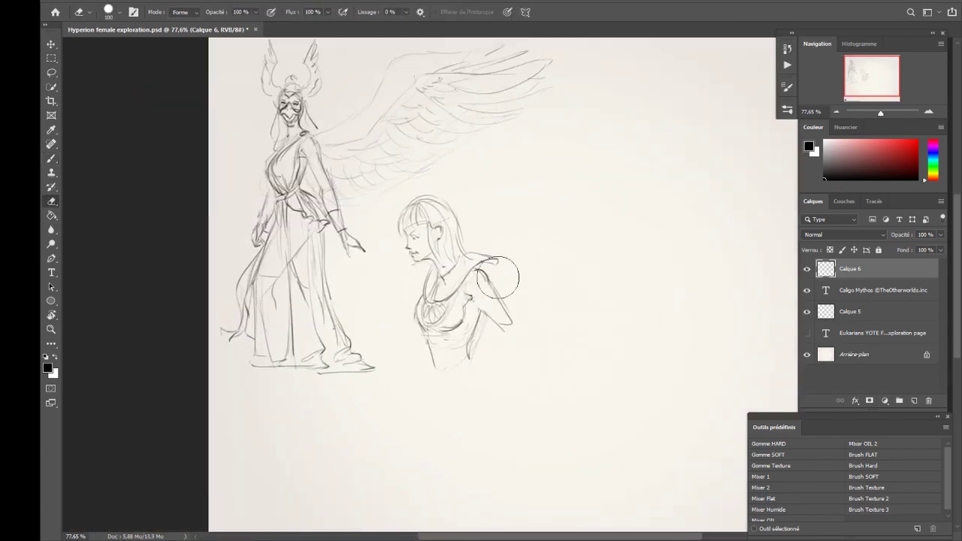
Step: Clean up the profile woman's shoulder and draw her pointed bodice waist and far arm
mouse_move(489, 259)
left_mouse_down()
mouse_move(520, 332)
mouse_move(435, 409)
left_mouse_up()
left_click_drag(460, 336, 427, 413)
left_click_drag(418, 301, 392, 364)
left_click_drag(497, 319, 518, 362)
mouse_move(496, 326)
left_mouse_down()
mouse_move(507, 369)
mouse_move(517, 367)
mouse_move(498, 385)
left_mouse_up()
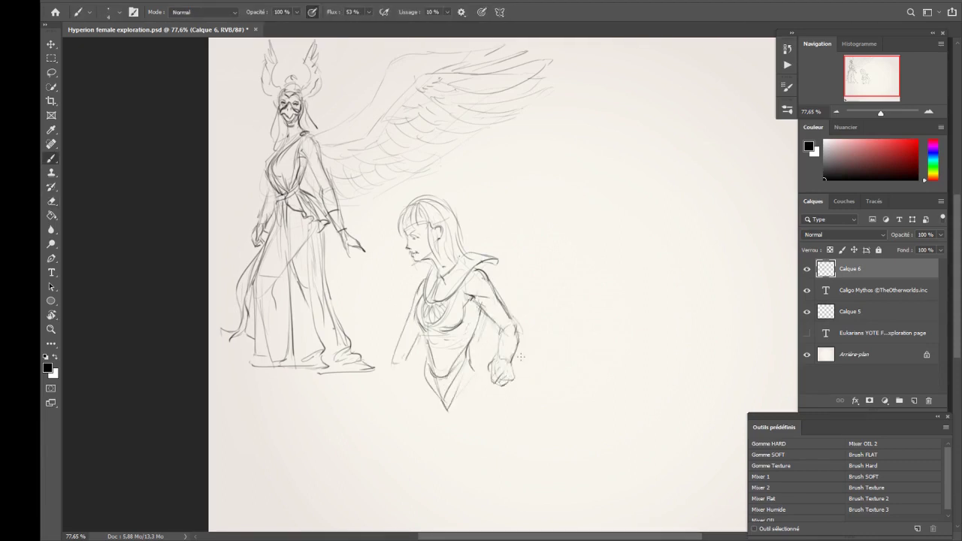
key("ctrl+z")
key("ctrl+z")
key("ctrl+z")
Step: Draw the profile woman's near arm hanging straight with a sleeve cuff, plus her hips and the front skirt panel
left_click_drag(493, 292, 472, 357)
left_click_drag(501, 301, 481, 415)
left_click_drag(482, 358, 469, 381)
left_click_drag(464, 395, 455, 448)
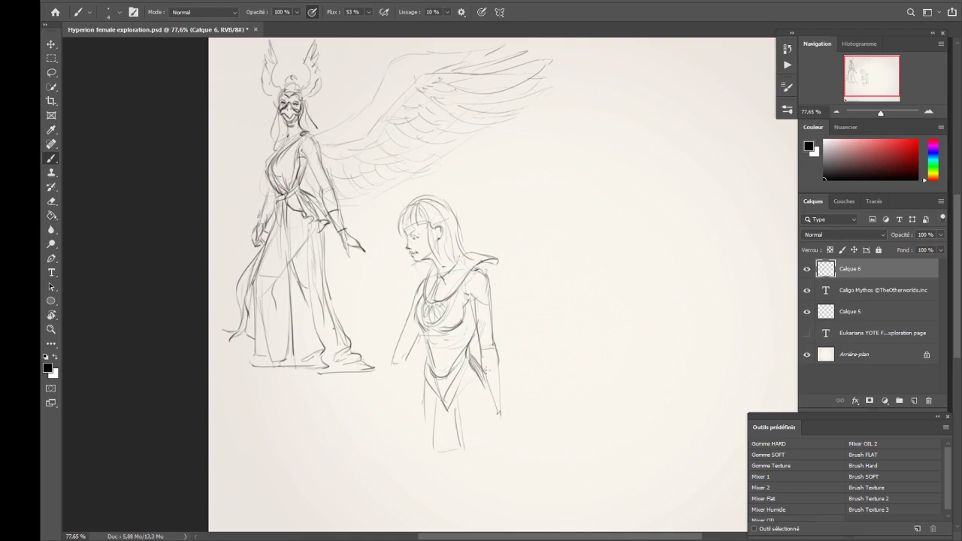
key("ctrl+z")
left_click_drag(455, 328, 436, 368)
Step: In mirrored view, rotate the profile woman's head by about 8.5 degrees and reposition it over her neck
key("ctrl+shift+h")
key("ctrl+t")
left_click_drag(594, 260, 569, 199)
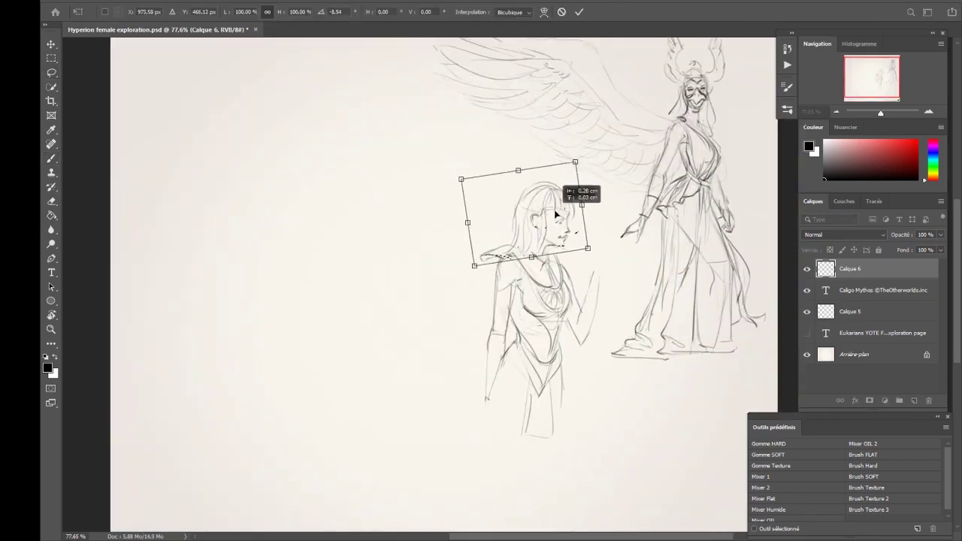
key("Return")
key("ctrl+shift+h")
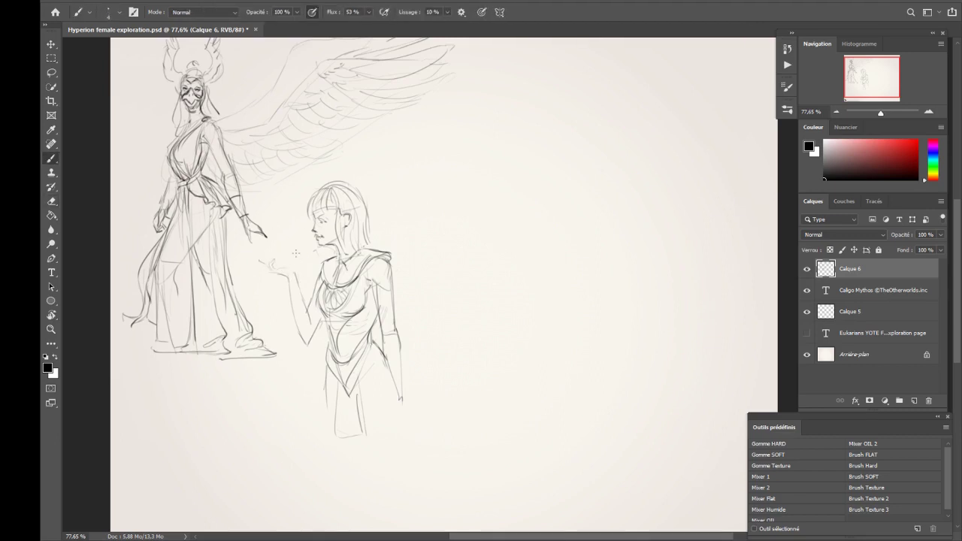
Step: Refine the profile woman's raised open hand and add the midriff opening and laced side panels to her bodice
left_click_drag(271, 272, 258, 266)
key("ctrl+z")
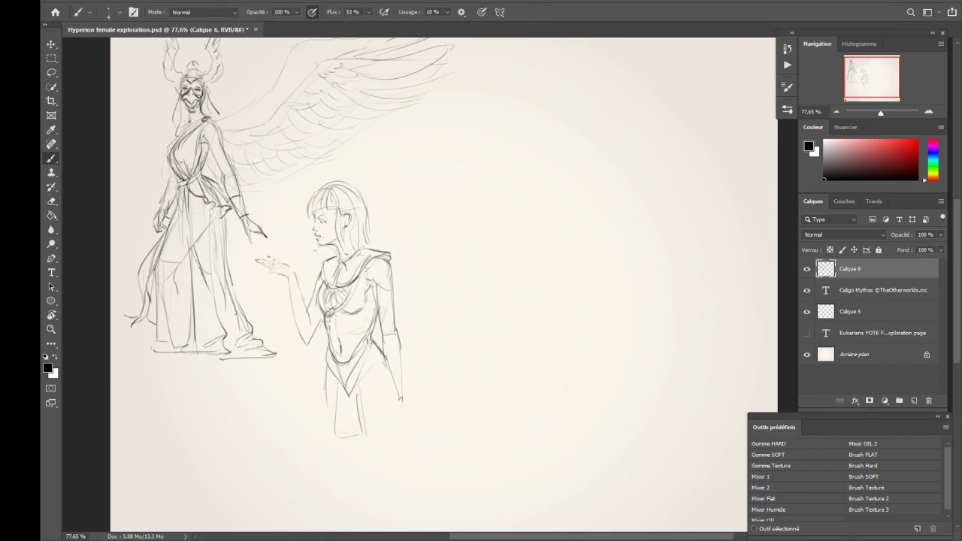
left_click_drag(355, 301, 350, 347)
left_click_drag(356, 311, 371, 351)
left_click_drag(334, 317, 335, 356)
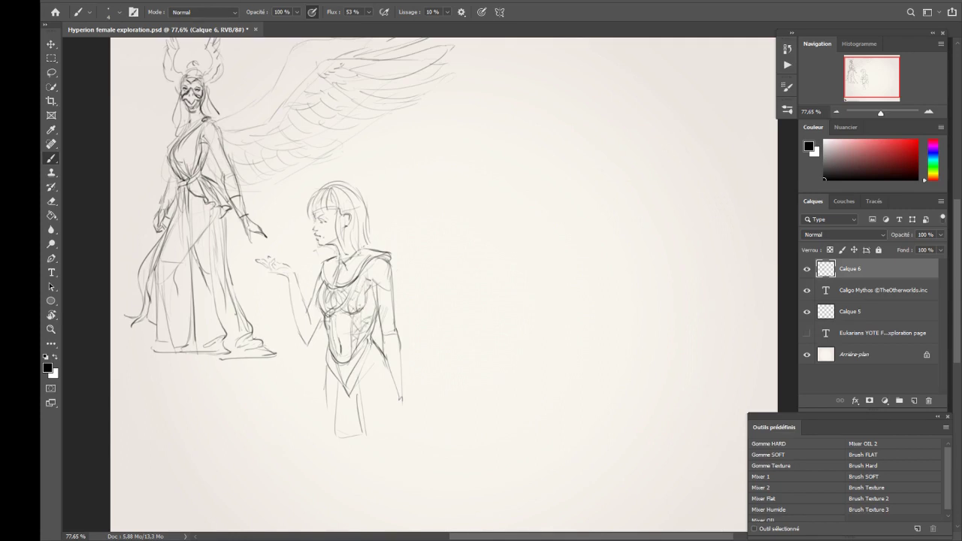
Step: Sketch raised feathered wings behind the profile woman's shoulder
left_click_drag(377, 132, 384, 218)
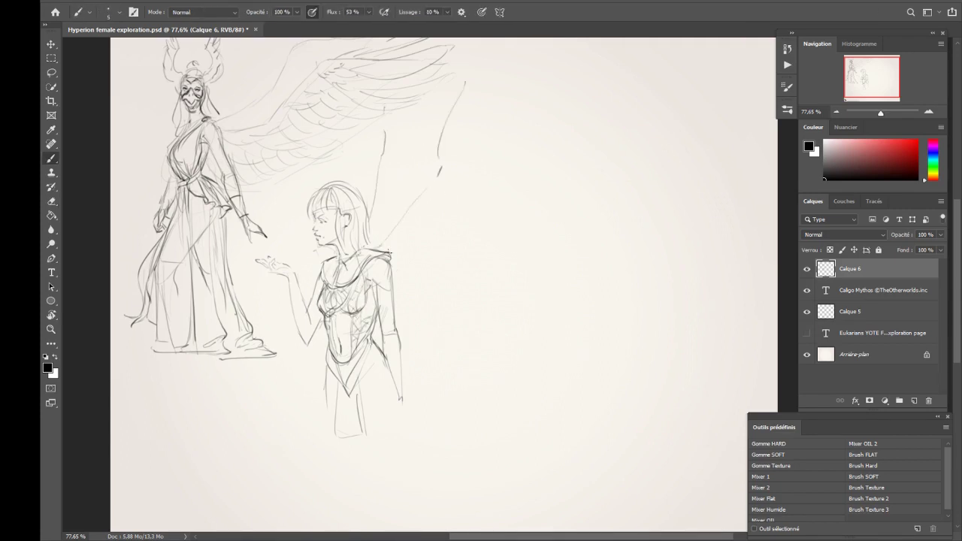
left_click_drag(389, 264, 442, 300)
left_click_drag(412, 139, 423, 197)
Step: Draw the profile woman's long skirt from her hips down to the floor-length hem
left_click_drag(322, 372, 324, 429)
scroll(420, 436, "down", 3)
left_click_drag(344, 248, 336, 443)
left_click_drag(451, 294, 430, 335)
left_click_drag(432, 339, 451, 413)
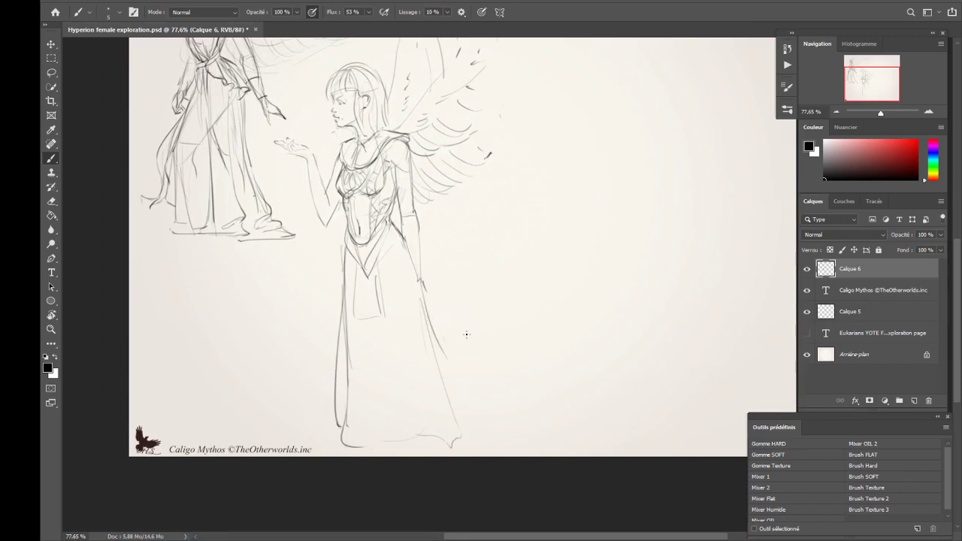
Step: Redraw the profile woman's lowered forearm and hand so that it lifts a gathered drape of her skirt
mouse_move(412, 212)
left_mouse_down()
mouse_move(440, 274)
mouse_move(456, 284)
mouse_move(447, 319)
left_mouse_up()
key("e")
key("b")
left_click_drag(449, 284, 481, 391)
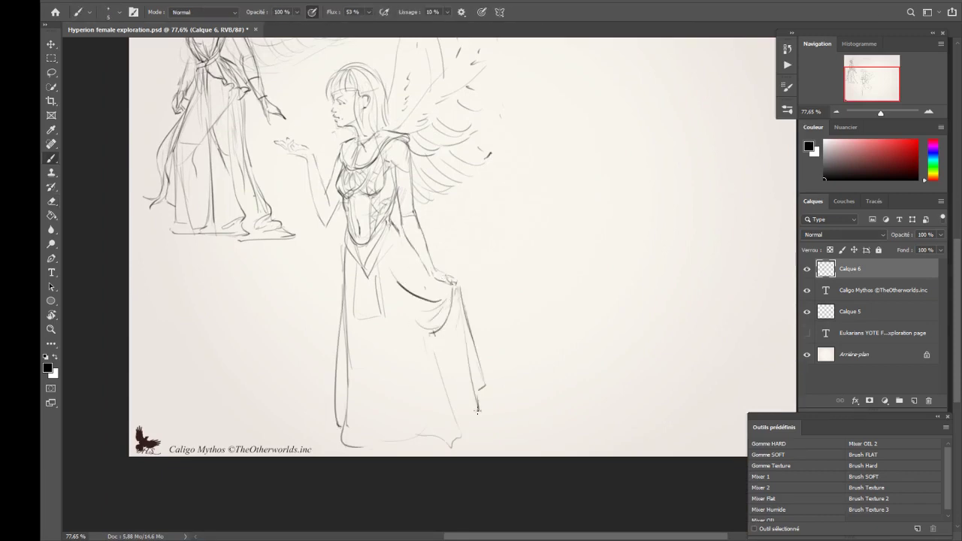
Step: Add hanging folds and a wavy hem to the profile woman's lifted skirt, cleaning up overlapping lines and the forearm
left_click_drag(451, 323, 454, 447)
mouse_move(406, 339)
left_mouse_down()
mouse_move(409, 456)
mouse_move(416, 415)
left_mouse_up()
mouse_move(418, 376)
left_mouse_down()
mouse_move(451, 440)
mouse_move(443, 448)
left_mouse_up()
key("e")
key("b")
left_click_drag(421, 271, 389, 379)
left_click_drag(354, 303, 357, 388)
left_click_drag(337, 353, 328, 415)
left_click_drag(392, 218, 428, 289)
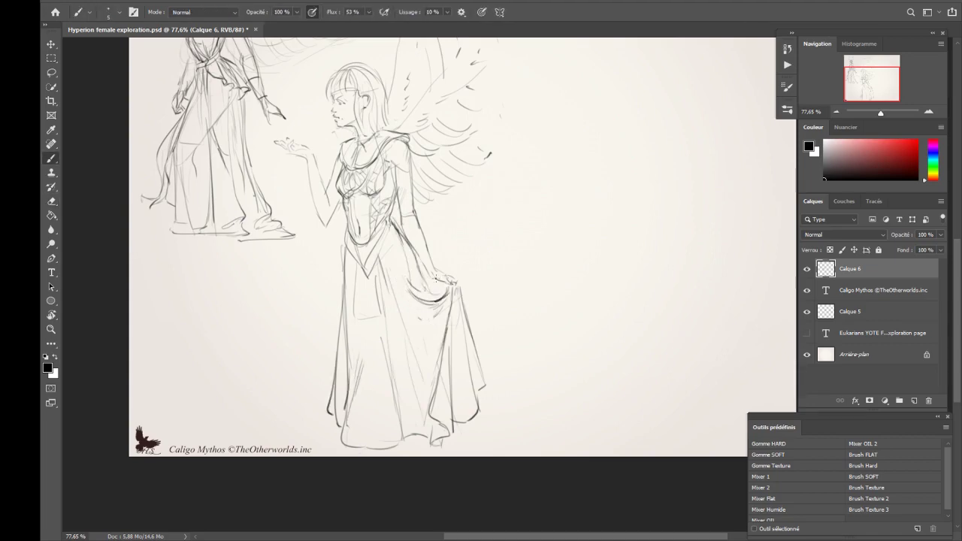
Step: In mirrored view, sketch a beaked, crested bird creature with a wing and outstretched arm below the masked woman
key("ctrl+shift+h")
scroll(460, 286, "down", 2)
key("ctrl+shift+h")
scroll(571, 354, "up", 2)
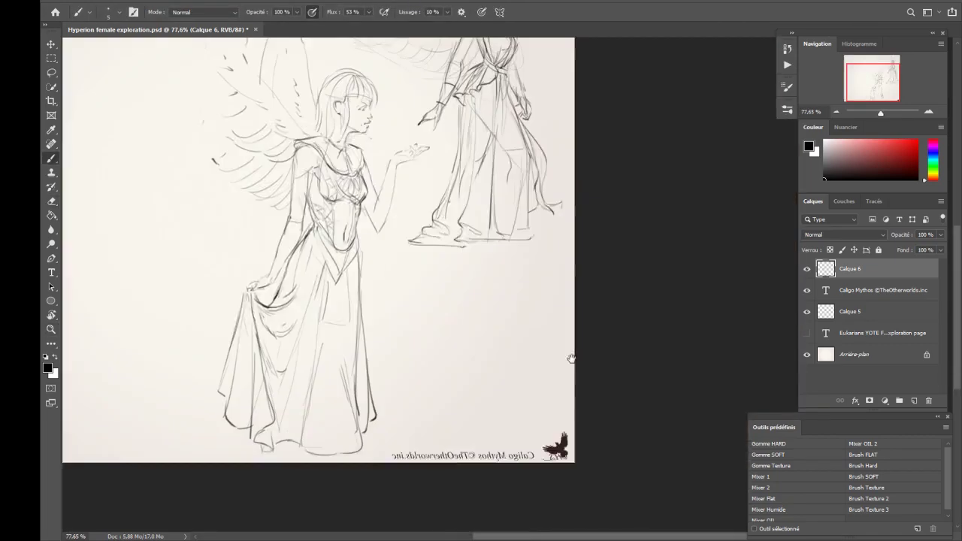
left_click_drag(492, 298, 438, 392)
left_click_drag(418, 351, 370, 417)
mouse_move(406, 342)
left_mouse_down()
mouse_move(414, 339)
mouse_move(400, 284)
left_mouse_up()
mouse_move(396, 290)
left_mouse_down()
mouse_move(383, 327)
mouse_move(398, 347)
left_mouse_up()
key("ctrl+shift+h")
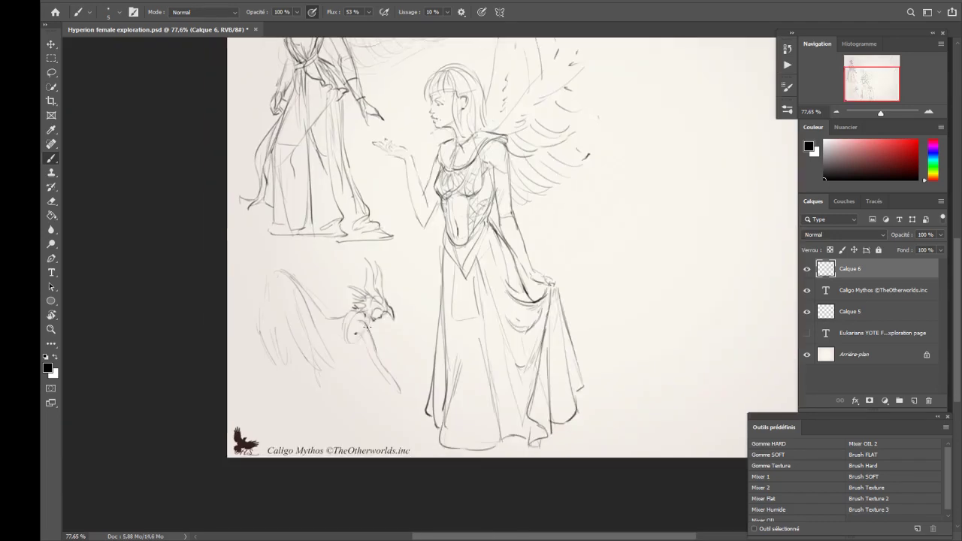
Step: Add the arched feathered wing, torso, clawed hand and crouching leg to the bird creature
mouse_move(339, 282)
left_mouse_down()
mouse_move(300, 251)
mouse_move(324, 315)
mouse_move(284, 266)
mouse_move(263, 308)
left_mouse_up()
left_click_drag(331, 336, 390, 388)
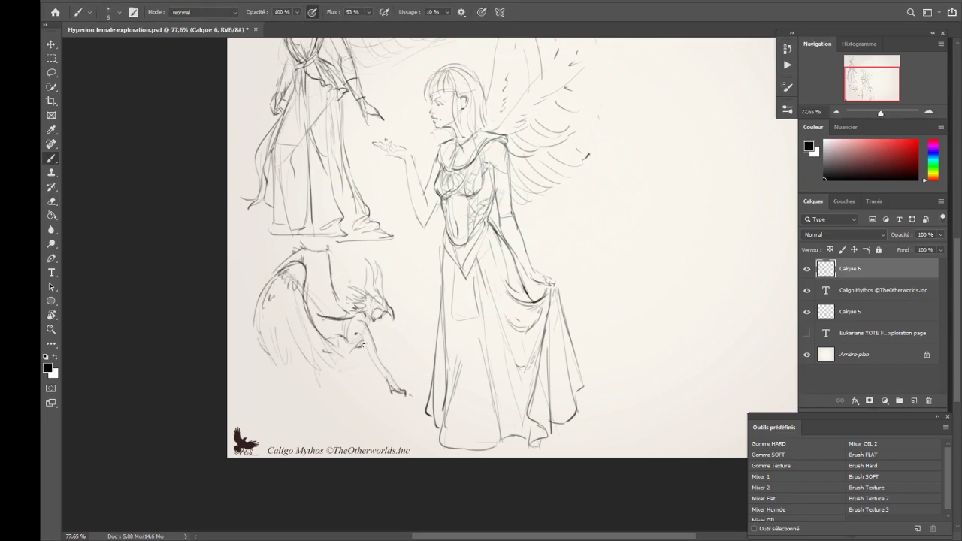
mouse_move(360, 344)
left_mouse_down()
mouse_move(335, 356)
mouse_move(370, 370)
left_mouse_up()
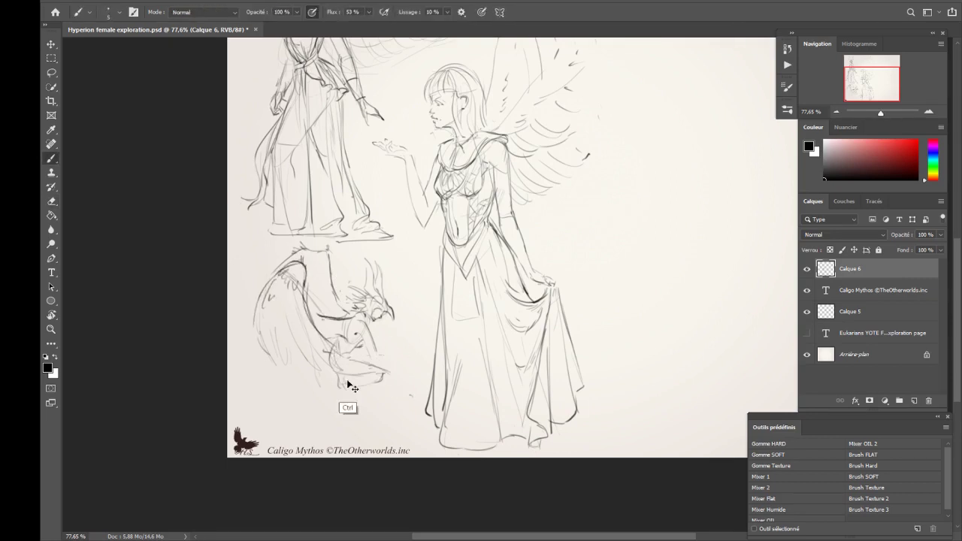
Step: Redraw the bird creature's forearm reaching to the ground and reinforce the lines of its crouching body
key("e")
key("b")
left_click_drag(389, 368, 402, 388)
left_click_drag(348, 337, 319, 365)
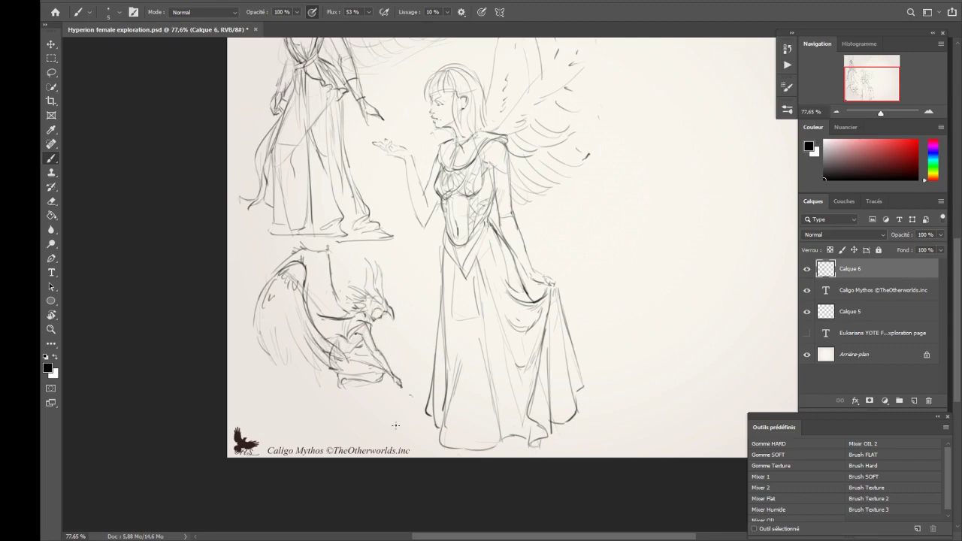
scroll(385, 357, "down", 3)
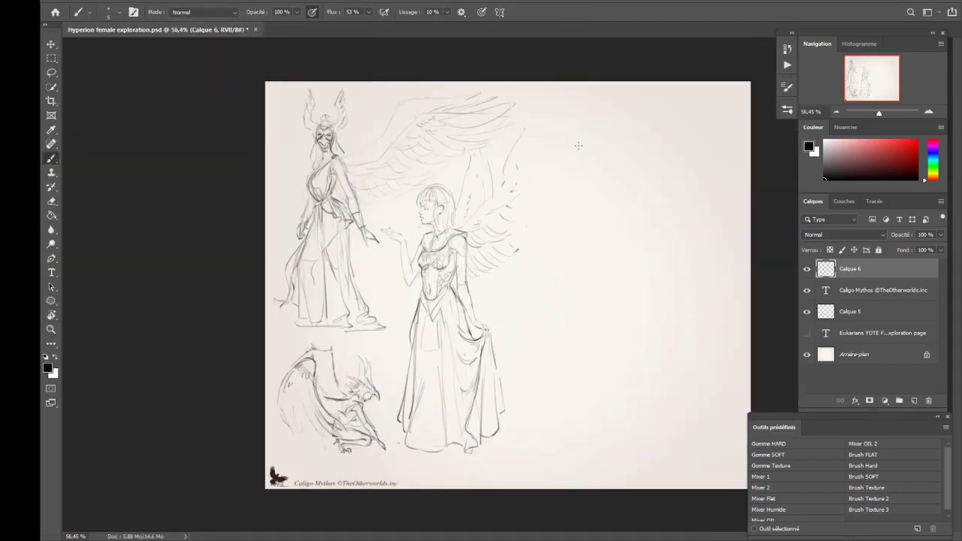
Step: Sketch a three-quarter female head in the page's empty upper area, undoing the first mask lines and redrawing the jaw and features
scroll(519, 213, "up", 4)
mouse_move(554, 197)
left_mouse_down()
mouse_move(513, 176)
mouse_move(514, 205)
left_mouse_up()
left_click_drag(524, 206, 535, 203)
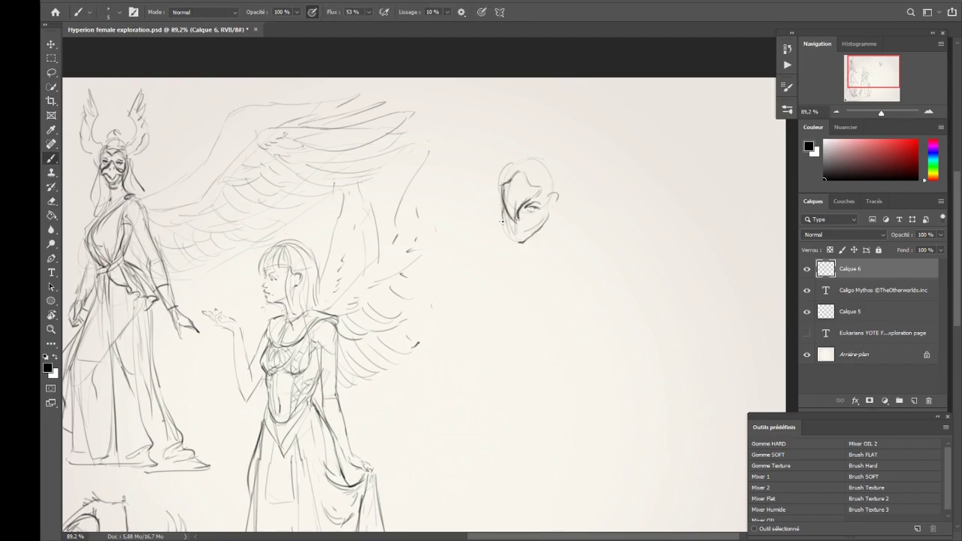
key("ctrl+z")
key("ctrl+z")
key("ctrl+z")
left_click_drag(502, 190, 536, 233)
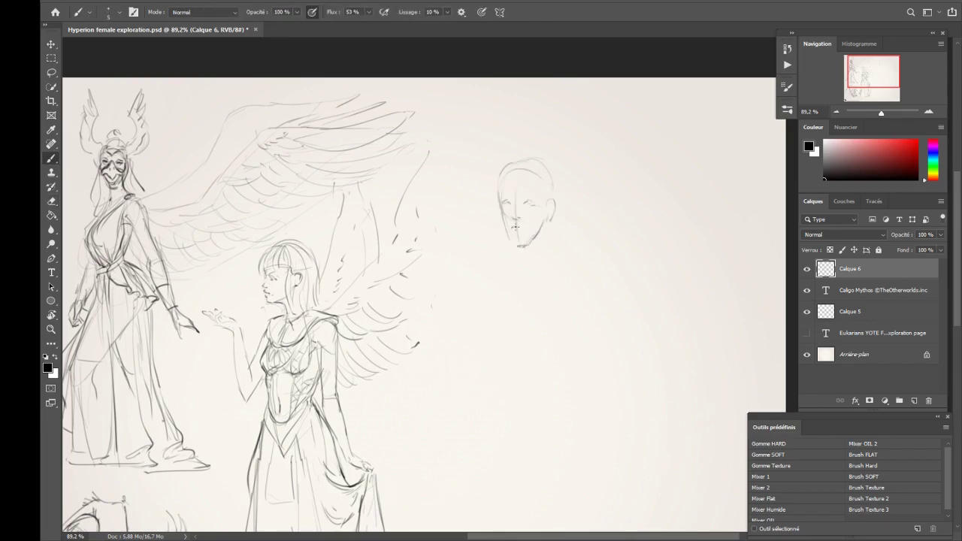
Step: Give the three-quarter head a pointed forehead mask and winged headdress, and add the shoulder and upper arm
mouse_move(519, 174)
left_mouse_down()
mouse_move(508, 214)
mouse_move(499, 182)
mouse_move(525, 225)
left_mouse_up()
key("ctrl+z")
mouse_move(551, 192)
left_mouse_down()
mouse_move(536, 147)
mouse_move(492, 141)
mouse_move(565, 149)
mouse_move(537, 204)
mouse_move(503, 128)
mouse_move(559, 162)
mouse_move(516, 133)
mouse_move(572, 186)
mouse_move(544, 259)
mouse_move(552, 219)
mouse_move(579, 316)
left_mouse_up()
key("ctrl+shift+h")
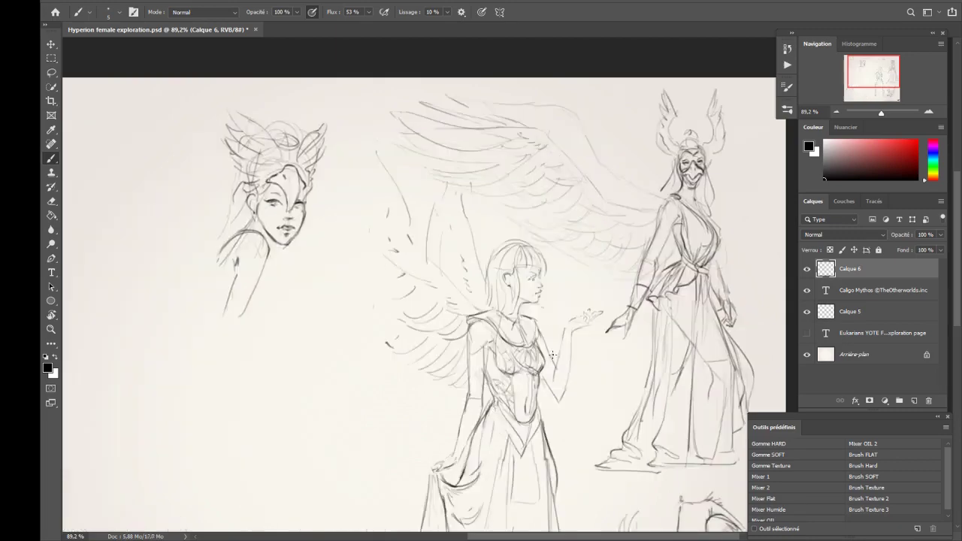
Step: In mirrored view, draw a feathered wing rising behind the masked bust's shoulder
mouse_move(194, 246)
left_mouse_down()
mouse_move(376, 314)
mouse_move(342, 278)
left_mouse_up()
left_click_drag(301, 229, 334, 282)
mouse_move(376, 330)
left_mouse_down()
mouse_move(330, 387)
mouse_move(294, 364)
left_mouse_up()
key("ctrl+shift+h")
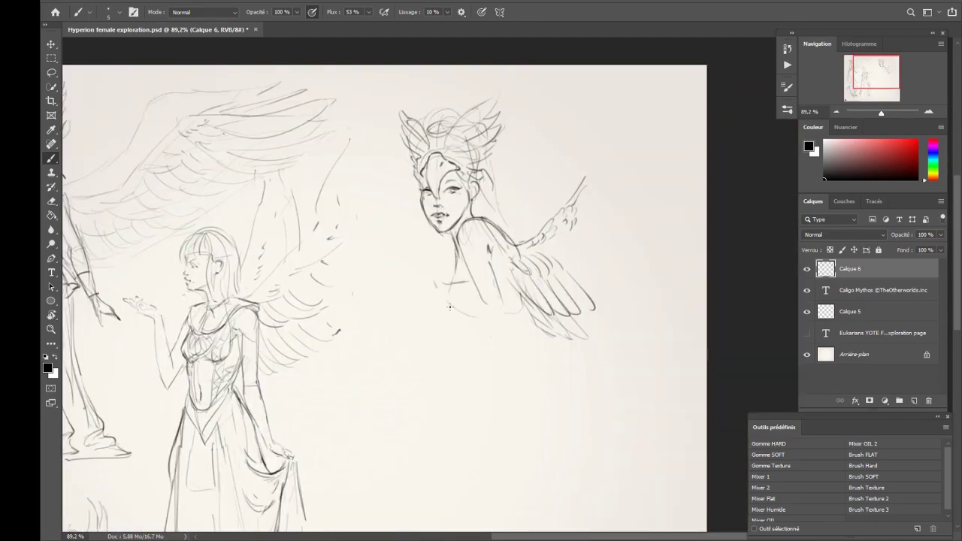
Step: Draw the masked bust's chest line, bodice contour and upper arm details
left_click_drag(436, 276, 472, 287)
left_click_drag(443, 298, 467, 319)
mouse_move(489, 256)
left_mouse_down()
mouse_move(507, 327)
mouse_move(526, 331)
left_mouse_up()
left_click_drag(470, 267, 503, 297)
Step: In mirrored view, add long hair strands falling around the masked bust's face and neck
key("ctrl+shift+h")
mouse_move(460, 136)
left_mouse_down()
mouse_move(448, 226)
mouse_move(430, 236)
left_mouse_up()
left_click_drag(404, 135, 374, 194)
left_click_drag(399, 153, 388, 191)
left_click_drag(382, 124, 356, 200)
Step: Block in a new woman below the masked bust, with a raised head, torso, arm and long skirt
scroll(491, 377, "down", 2)
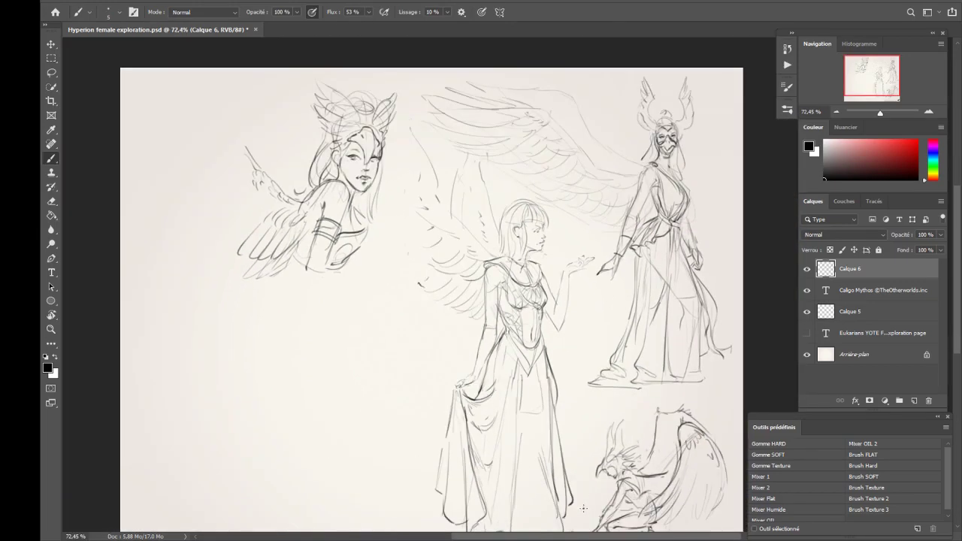
left_click_drag(584, 509, 662, 458)
mouse_move(399, 310)
left_mouse_down()
mouse_move(441, 305)
mouse_move(475, 335)
left_mouse_up()
left_click_drag(406, 346, 402, 383)
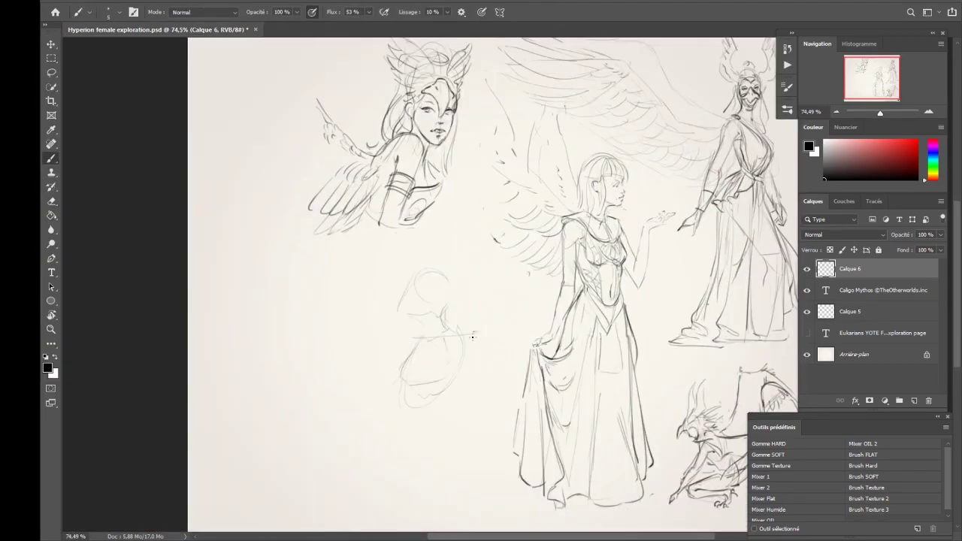
left_click_drag(475, 409, 496, 476)
left_click_drag(391, 406, 372, 469)
left_click_drag(470, 334, 474, 383)
left_click_drag(418, 391, 392, 522)
left_click_drag(474, 417, 477, 507)
left_click_drag(397, 468, 387, 517)
key("ctrl+z")
Step: Draw the new woman's outstretched arm and hand with a wide sleeve hanging in vertical folds, checking the view mirrored
mouse_move(396, 411)
left_mouse_down()
mouse_move(315, 445)
mouse_move(346, 468)
left_mouse_up()
left_click_drag(397, 391, 384, 451)
left_click_drag(353, 412, 359, 477)
left_click_drag(358, 467, 347, 508)
left_click_drag(367, 440, 354, 493)
left_click_drag(376, 428, 371, 478)
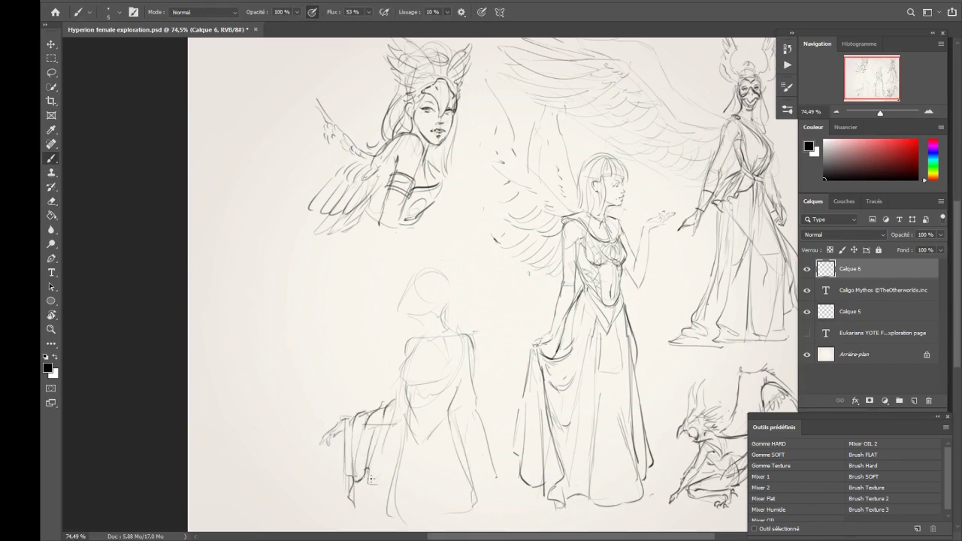
key("h")
key("h")
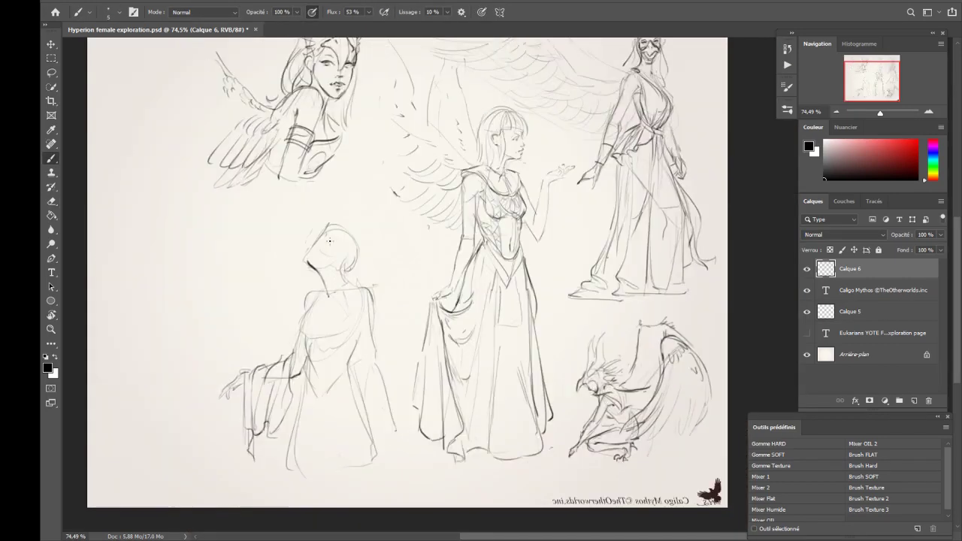
Step: Define the upward-looking woman's jaw and facial profile, flipping the view to check it
key("e")
key("b")
mouse_move(314, 264)
left_mouse_down()
mouse_move(345, 260)
mouse_move(314, 267)
left_mouse_up()
key("h")
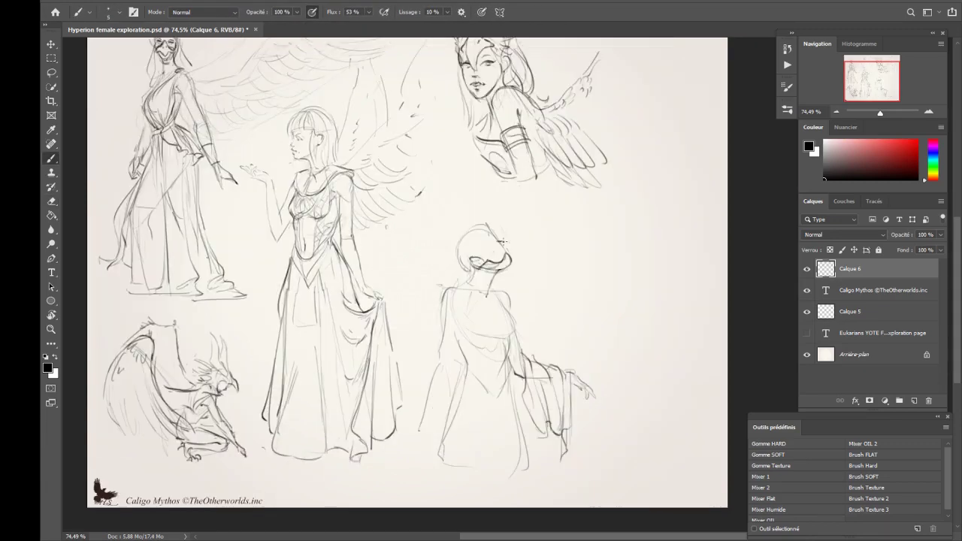
key("h")
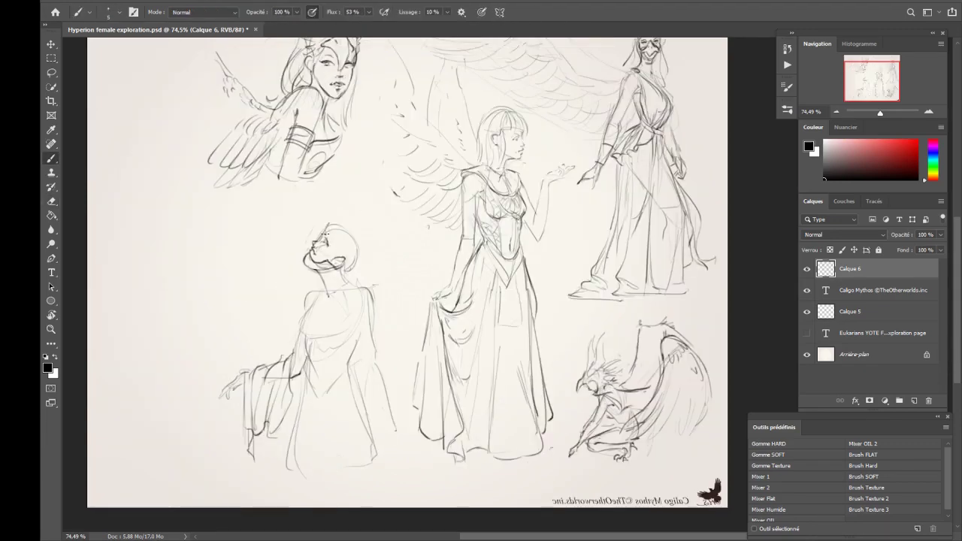
Step: Add swept-back, feather-like hair locks and ear details to the upward-looking woman's head
mouse_move(323, 225)
left_mouse_down()
mouse_move(355, 248)
mouse_move(359, 226)
mouse_move(385, 256)
mouse_move(374, 278)
left_mouse_up()
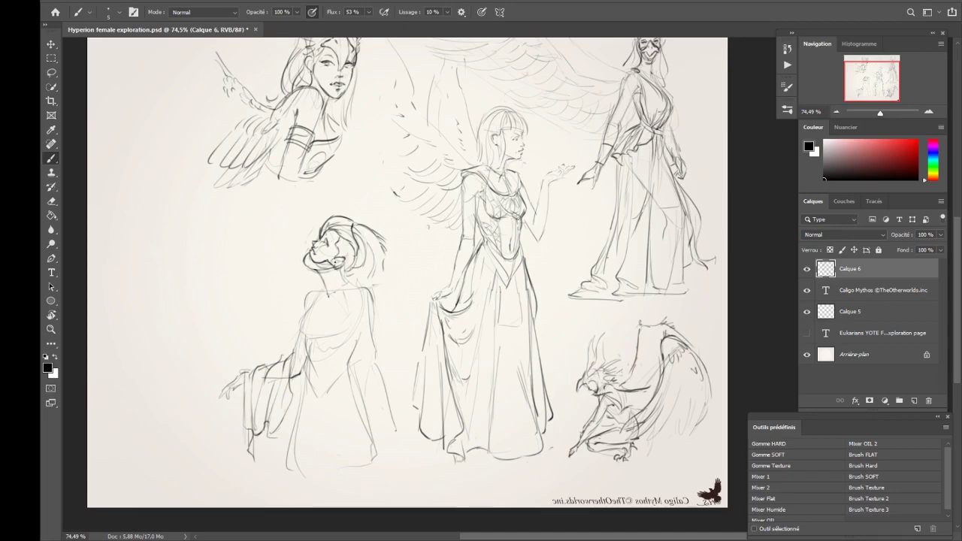
key("h")
mouse_move(490, 227)
left_mouse_down()
mouse_move(461, 249)
mouse_move(397, 246)
left_mouse_up()
left_click_drag(436, 238, 408, 300)
left_click_drag(460, 251, 412, 298)
key("h")
left_click_drag(333, 254, 348, 269)
Step: Draw the upward-looking woman's draped neckline, bust contour and shoulders
mouse_move(313, 299)
left_mouse_down()
mouse_move(355, 323)
mouse_move(304, 338)
left_mouse_up()
left_click_drag(316, 294, 356, 335)
left_click_drag(353, 297, 361, 335)
mouse_move(316, 288)
left_mouse_down()
mouse_move(367, 284)
mouse_move(382, 360)
left_mouse_up()
Step: Draw the upward-looking woman's lowered arm with its armband, long open sleeve and hand
left_click_drag(373, 327, 383, 466)
left_click_drag(380, 353, 398, 482)
left_click_drag(385, 410, 392, 466)
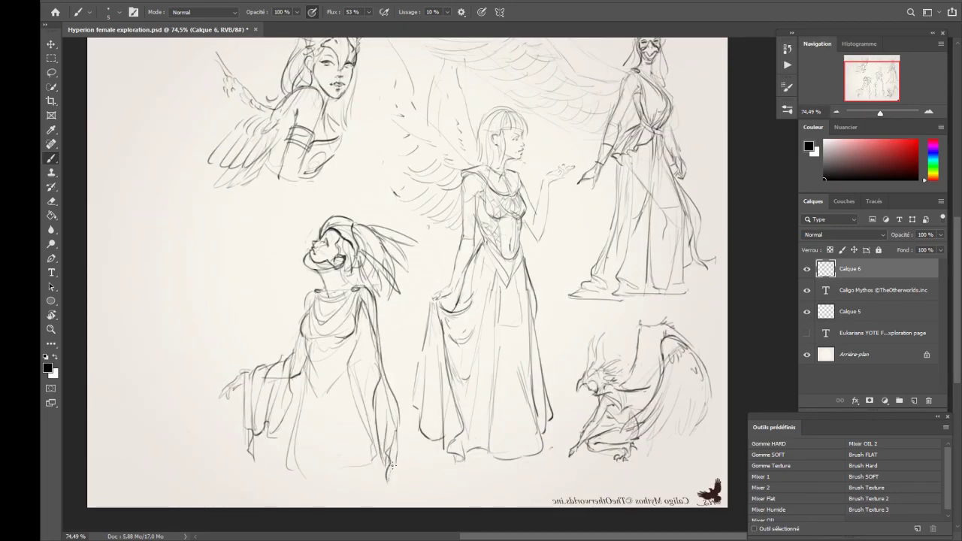
mouse_move(350, 316)
left_mouse_down()
mouse_move(372, 408)
mouse_move(370, 337)
left_mouse_up()
left_click_drag(367, 380, 377, 409)
key("h")
key("h")
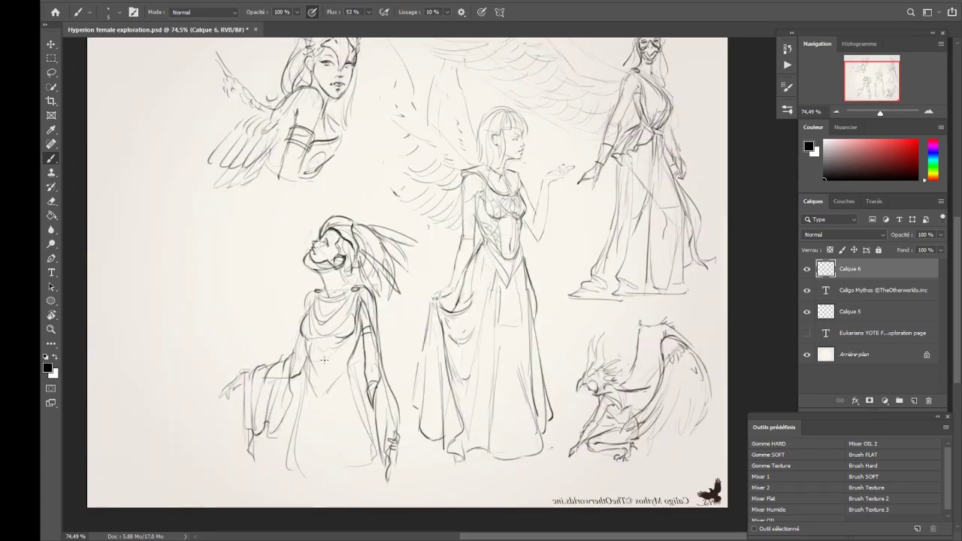
Step: Add an ornamented belt with a hanging front panel and braided cord, plus long skirt folds, to the upward-looking woman
left_click_drag(336, 346, 308, 365)
mouse_move(322, 360)
left_mouse_down()
mouse_move(327, 384)
mouse_move(310, 434)
left_mouse_up()
left_click_drag(318, 441, 321, 498)
left_click_drag(299, 374, 293, 497)
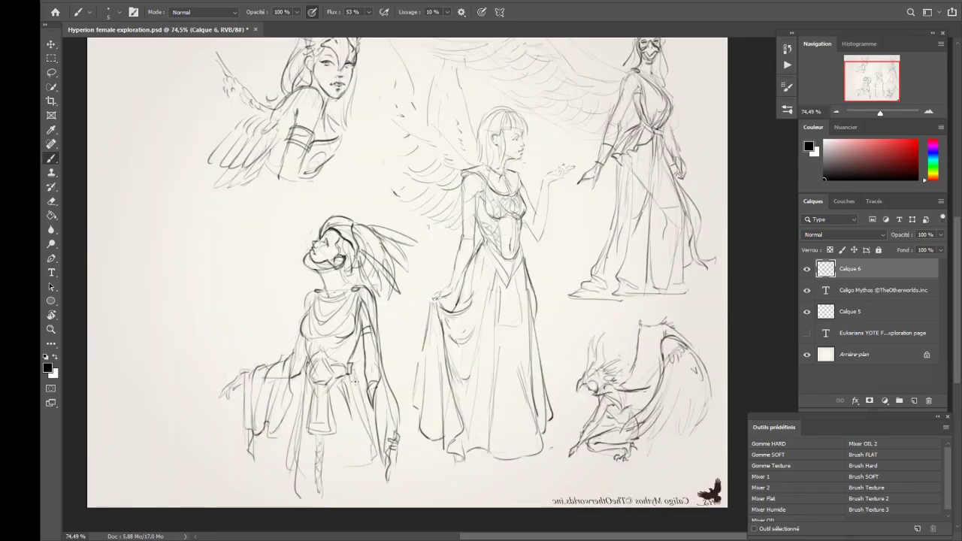
left_click_drag(288, 425, 287, 507)
left_click_drag(372, 423, 392, 511)
Step: Lasso the upward-looking woman, shift her slightly higher on the page and deselect
key("h")
key("l")
left_click_drag(487, 299, 489, 299)
key("ctrl+d")
key("b")
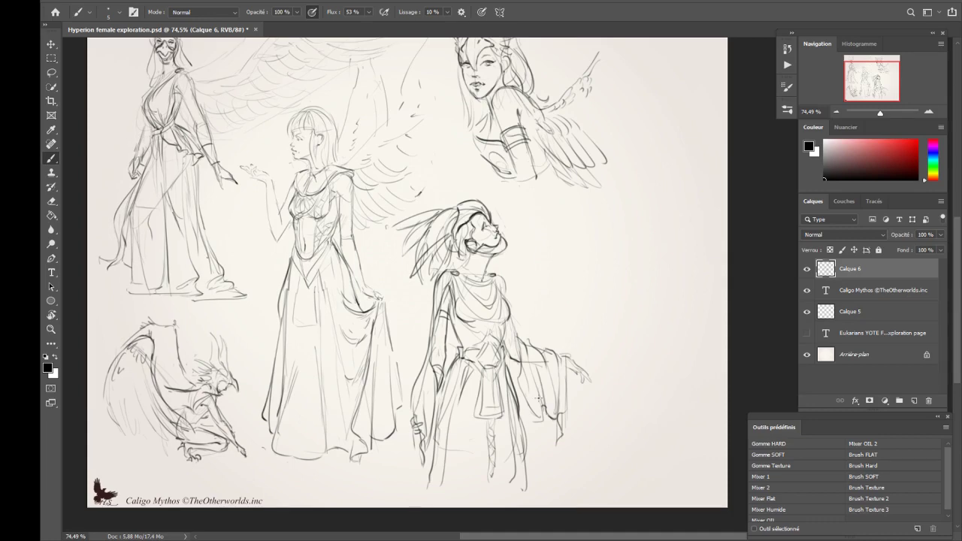
Step: Sketch a small flying woman beside the upward-looking woman, with head, torso and two wide spread wings
scroll(538, 398, "up", 1)
scroll(468, 269, "right", 5)
left_click_drag(460, 259, 418, 301)
left_click_drag(485, 267, 502, 292)
left_click_drag(451, 259, 344, 200)
mouse_move(481, 255)
left_mouse_down()
mouse_move(538, 218)
mouse_move(577, 149)
left_mouse_up()
left_click_drag(397, 238, 362, 224)
left_click_drag(473, 256, 466, 240)
Step: Draw the flying woman's hips and bent, trailing legs
left_click_drag(473, 294, 436, 353)
left_click_drag(485, 297, 478, 372)
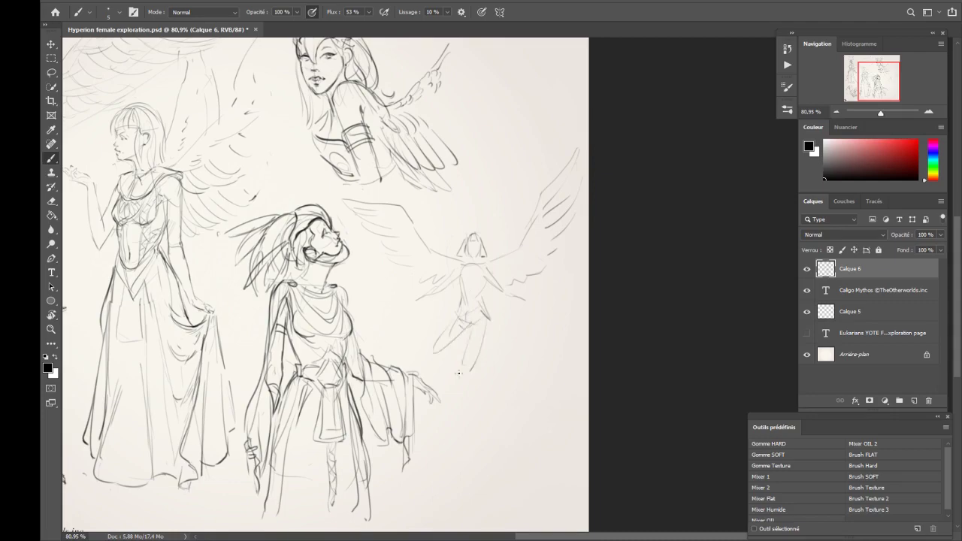
left_click_drag(466, 334, 454, 372)
mouse_move(447, 340)
left_mouse_down()
mouse_move(424, 367)
mouse_move(444, 406)
left_mouse_up()
Step: Draw the flying woman's outstretched arm in mirrored view, and add a collar and chest ornament
key("ctrl+shift+h")
left_click_drag(368, 224, 346, 233)
left_click_drag(346, 240, 317, 276)
key("ctrl+shift+h")
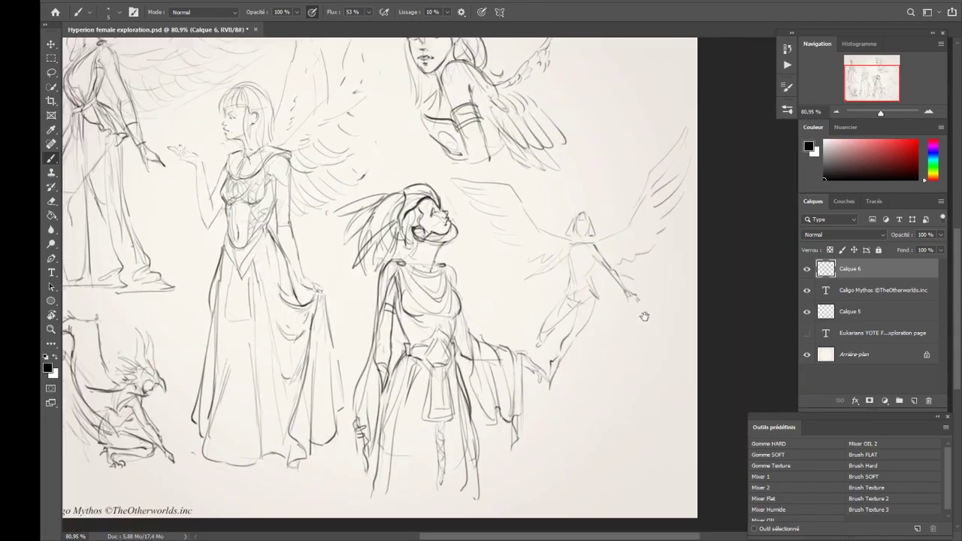
scroll(630, 201, "right", 3)
mouse_move(546, 248)
left_mouse_down()
mouse_move(570, 245)
mouse_move(558, 284)
left_mouse_up()
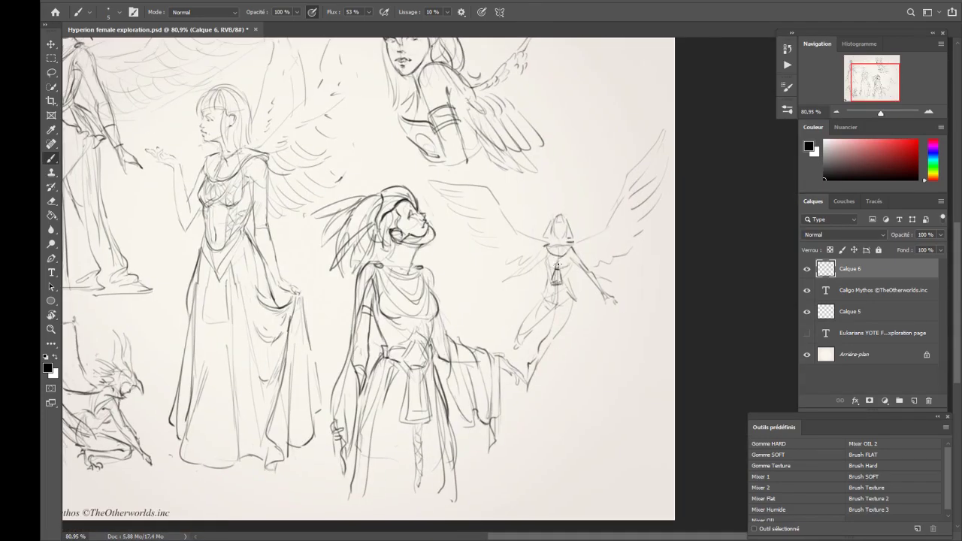
Step: Add the flying woman's other arm, denser wing feathers, flowing drapery and wavy lines rising above her
left_click_drag(545, 249, 506, 280)
mouse_move(463, 181)
left_mouse_down()
mouse_move(440, 197)
mouse_move(498, 211)
left_mouse_up()
left_click_drag(579, 251, 651, 143)
left_click_drag(552, 165, 594, 226)
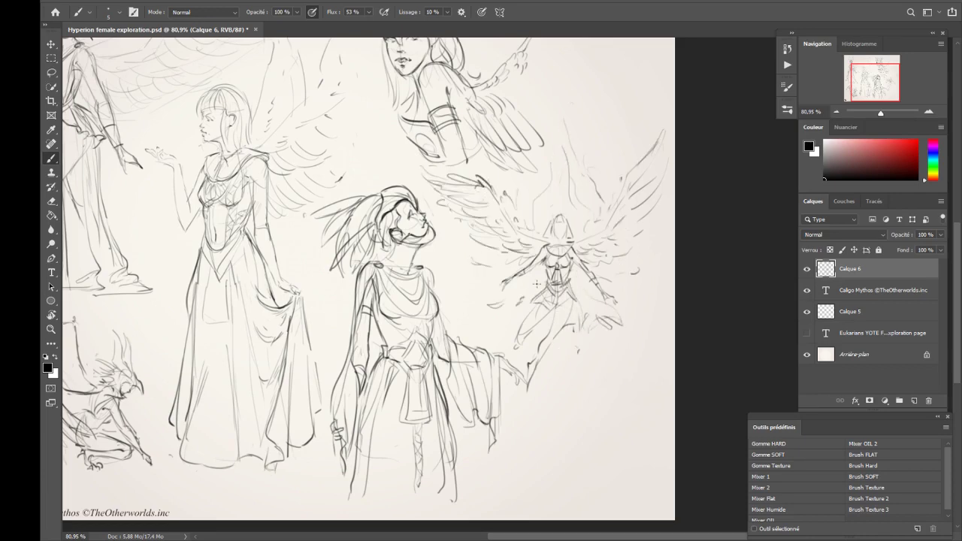
Step: Block in the head, neck, shoulder and arm of another woman below the flying figure
left_click_drag(601, 429, 552, 384)
mouse_move(556, 316)
left_mouse_down()
mouse_move(586, 412)
mouse_move(569, 370)
left_mouse_up()
left_click_drag(571, 353, 532, 452)
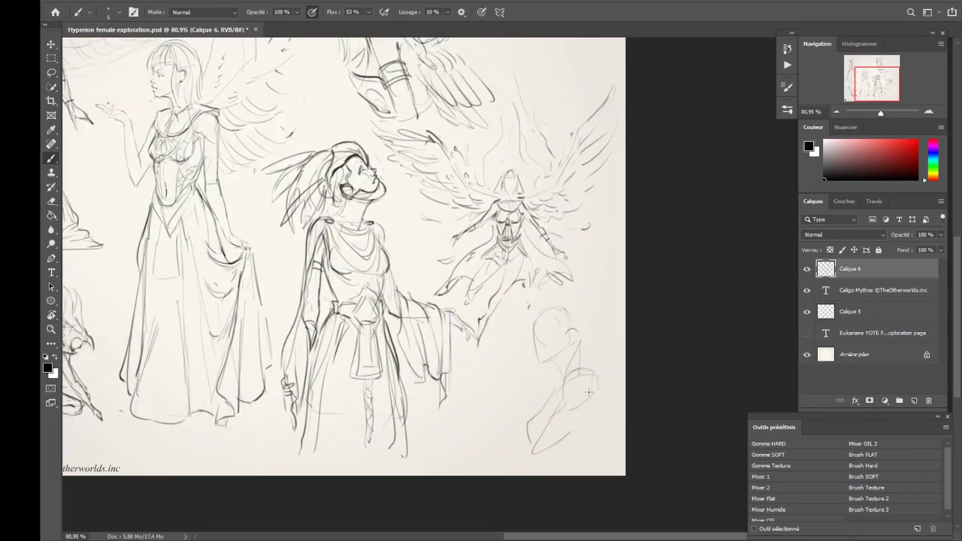
Step: Detail the lower woman's shoulder with a sculpted pauldron and add layered plates down her arm
mouse_move(564, 403)
left_mouse_down()
mouse_move(572, 367)
mouse_move(591, 402)
left_mouse_up()
mouse_move(572, 368)
left_mouse_down()
mouse_move(603, 391)
mouse_move(556, 425)
left_mouse_up()
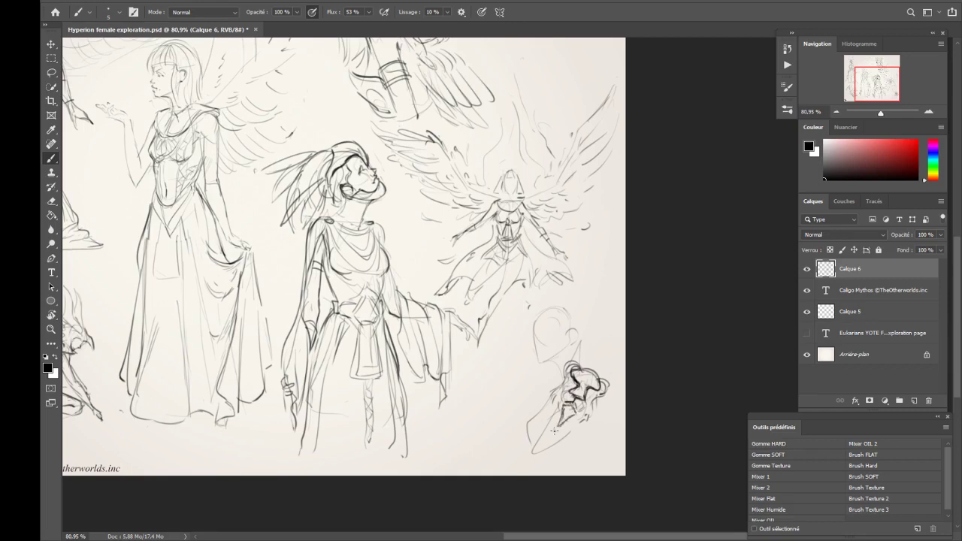
mouse_move(548, 384)
left_mouse_down()
mouse_move(584, 422)
mouse_move(561, 439)
left_mouse_up()
left_click_drag(562, 403, 535, 450)
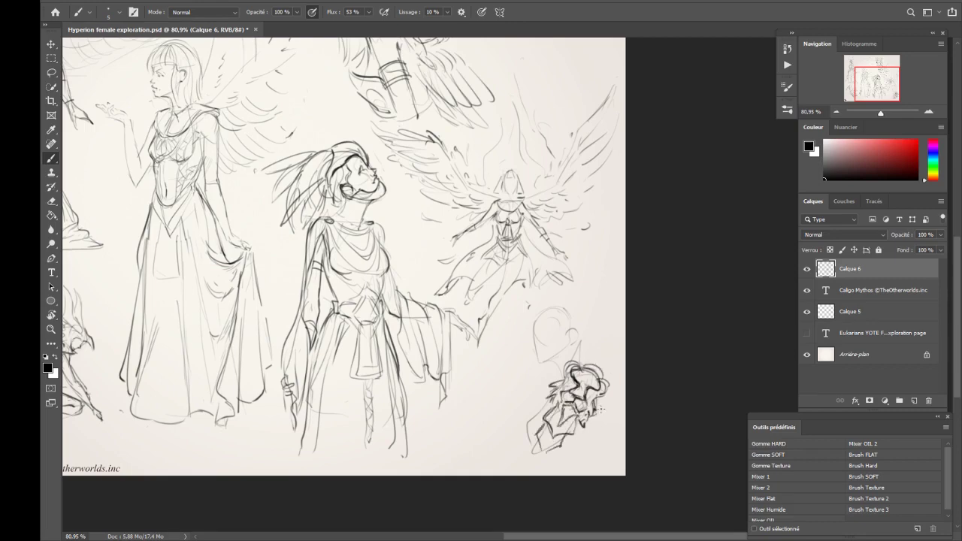
Step: Add pointed spikes to the pauldron and draw the armored woman's torso edge and forearm
left_click_drag(571, 360, 615, 390)
mouse_move(565, 435)
left_mouse_down()
mouse_move(528, 461)
mouse_move(486, 466)
mouse_move(548, 471)
mouse_move(543, 402)
mouse_move(574, 475)
left_mouse_up()
mouse_move(566, 366)
left_mouse_down()
mouse_move(591, 338)
mouse_move(549, 380)
left_mouse_up()
Step: Draw the armored woman's face and long hair, flipping the view to check her
left_click_drag(529, 331, 568, 310)
left_click_drag(534, 316, 573, 386)
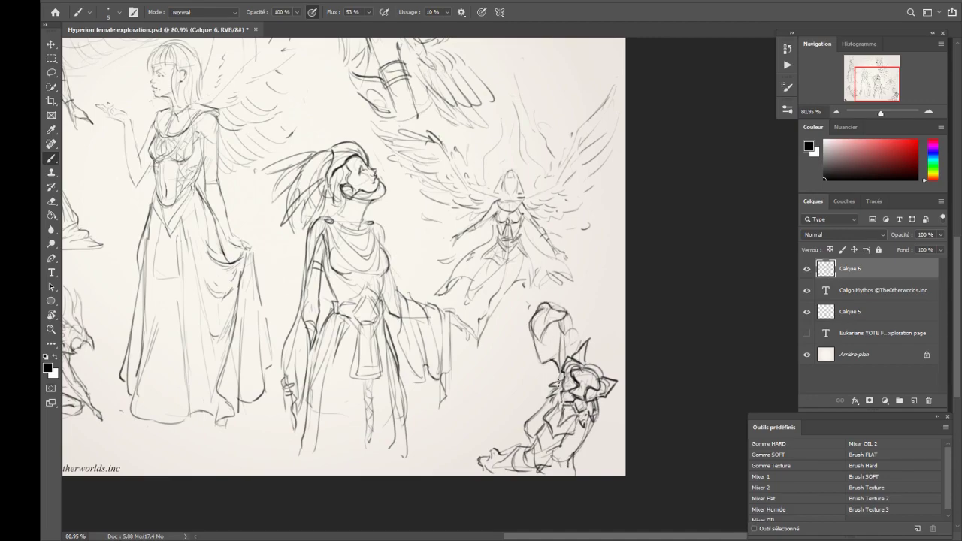
left_click_drag(535, 340, 536, 404)
left_click_drag(567, 340, 579, 326)
key("ctrl+shift+h")
key("ctrl+shift+h")
Step: Sketch a hooded woman in profile in the page's empty upper corner, with the cloak's shoulder line below
left_click_drag(612, 266, 511, 322)
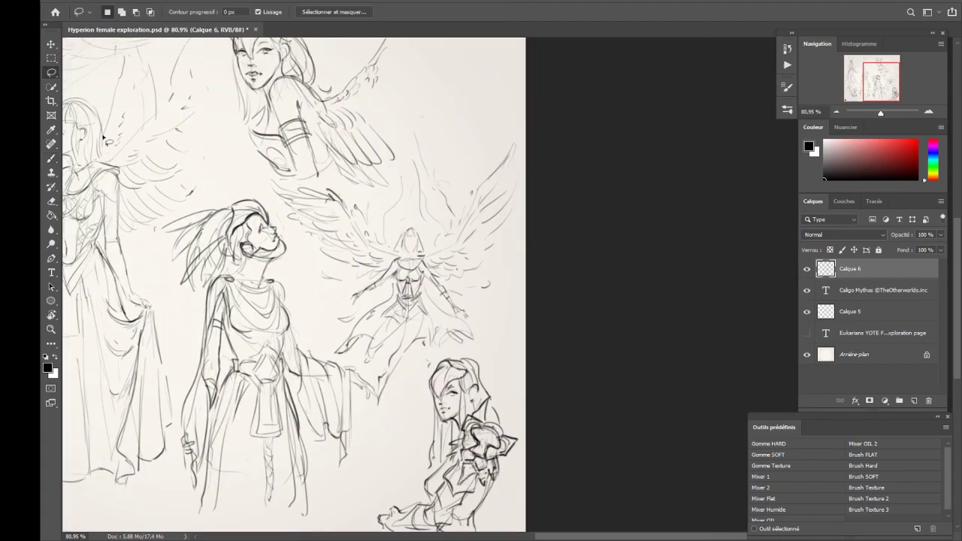
scroll(481, 298, "up", 2)
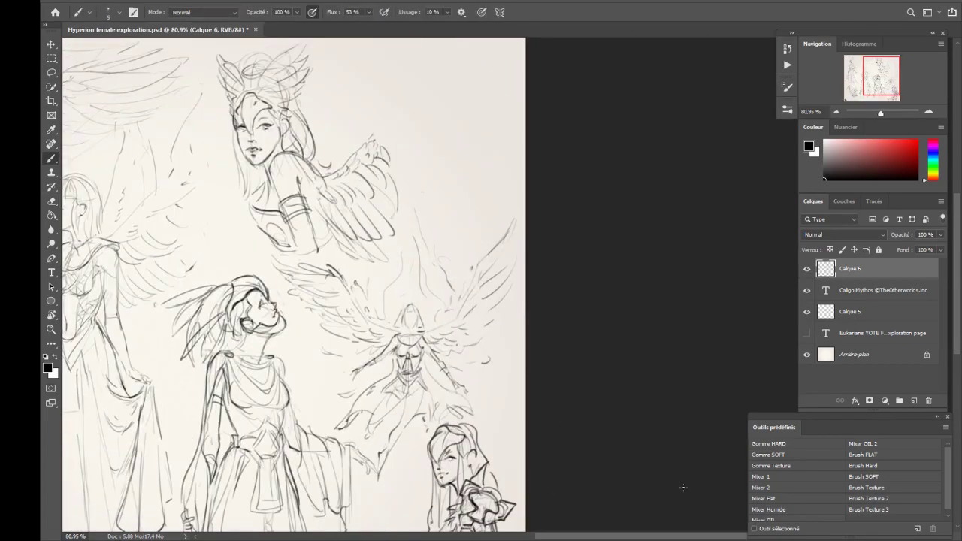
key("h")
left_click_drag(394, 214, 621, 406)
mouse_move(488, 177)
left_mouse_down()
mouse_move(485, 229)
mouse_move(543, 184)
mouse_move(553, 240)
left_mouse_up()
left_click_drag(481, 215, 515, 271)
mouse_move(556, 241)
left_mouse_down()
mouse_move(563, 331)
mouse_move(548, 330)
left_mouse_up()
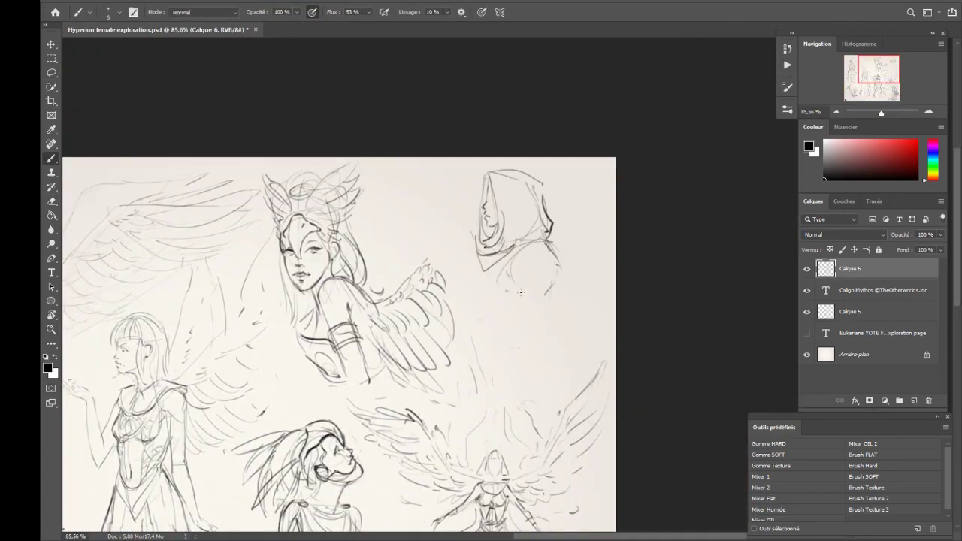
Step: Add the hooded woman's sleeve and cloak edge, checking the drawing in mirrored view
left_click_drag(530, 271, 502, 352)
key("ctrl+shift+h")
left_click_drag(294, 342, 268, 379)
key("ctrl+shift+h")
Step: Draw the hooded woman's arm contour and a feathered wing behind her shoulder
left_click_drag(537, 242, 502, 350)
mouse_move(583, 239)
left_mouse_down()
mouse_move(646, 191)
mouse_move(641, 212)
left_mouse_up()
left_click_drag(591, 264, 618, 308)
key("ctrl+shift+h")
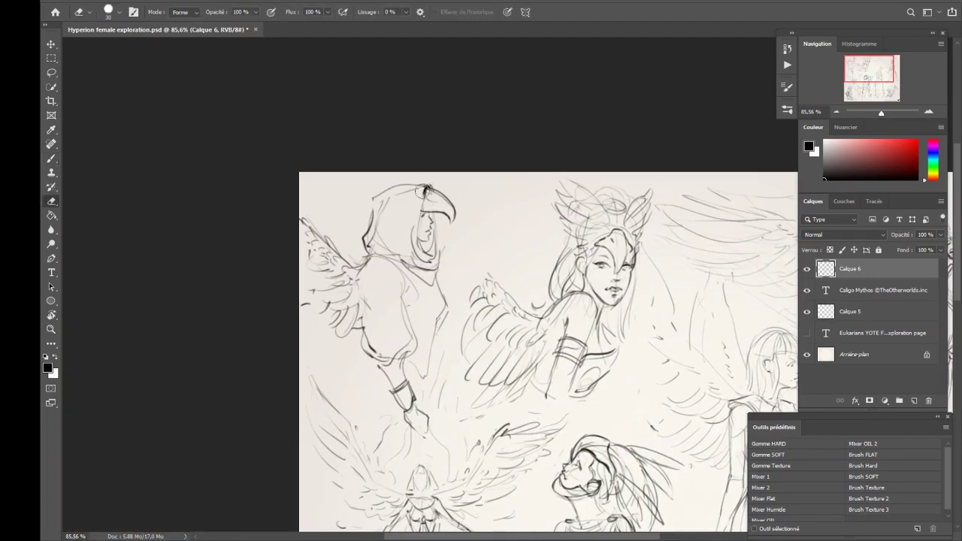
Step: Erase stray lines around the hooded woman's face and redraw her profile and the front of her cloak
left_click_drag(420, 238, 426, 250)
left_click_drag(425, 214, 436, 255)
left_click_drag(440, 271, 455, 319)
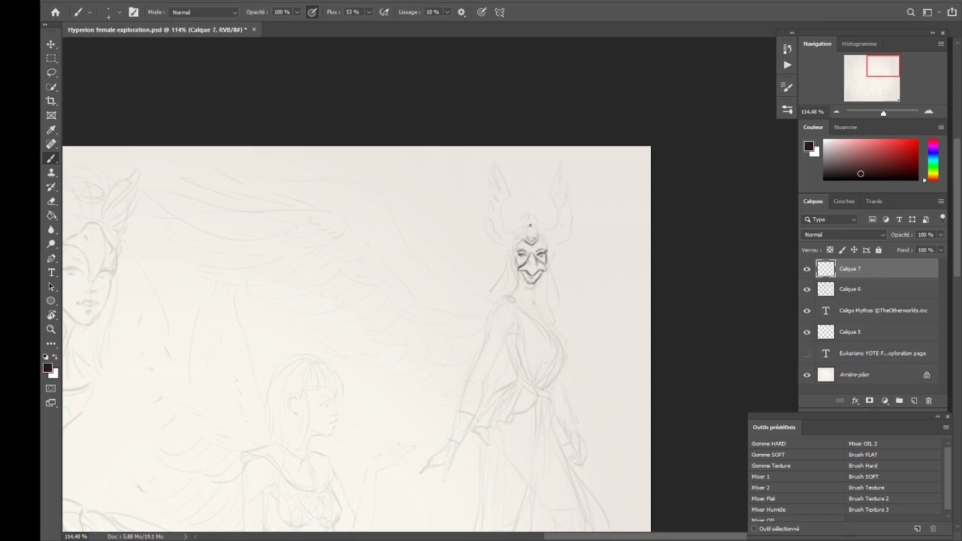
Step: On layer Calque 7, trace clean lines for the masked woman's forehead ornament, headdress wing and long hair
left_click_drag(530, 225, 536, 242)
mouse_move(514, 200)
left_mouse_down()
mouse_move(519, 229)
mouse_move(494, 154)
mouse_move(490, 212)
left_mouse_up()
mouse_move(496, 201)
left_mouse_down()
mouse_move(507, 238)
mouse_move(488, 309)
left_mouse_up()
left_click_drag(508, 263, 531, 314)
left_click_drag(517, 272, 536, 309)
left_click_drag(545, 247, 553, 309)
Step: Ink the masked woman's central crest spike and the other headdress wing, redoing its first stroke
left_click_drag(531, 218, 533, 202)
mouse_move(565, 158)
left_mouse_down()
mouse_move(550, 225)
mouse_move(563, 230)
mouse_move(558, 217)
left_mouse_up()
key("ctrl+z")
left_click_drag(556, 195, 552, 240)
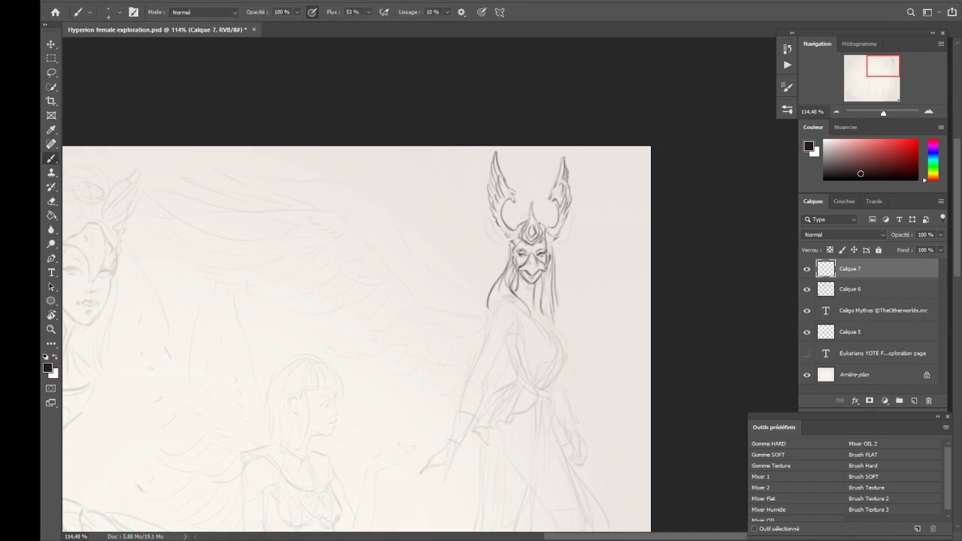
Step: Ink the masked woman's draped bodice with gathered folds and a knotted belt
scroll(629, 248, "down", 2)
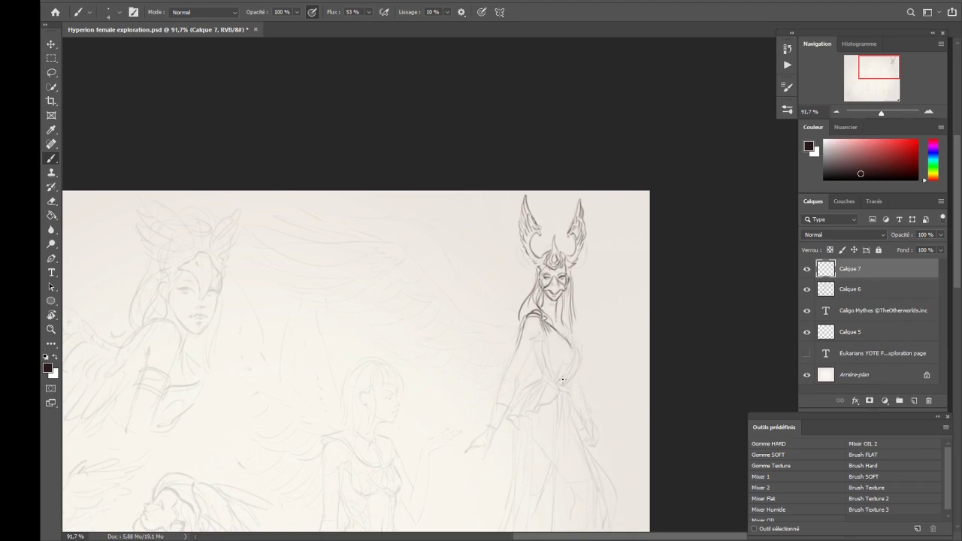
left_click_drag(542, 331, 557, 384)
left_click_drag(573, 340, 559, 385)
left_click_drag(546, 356, 559, 380)
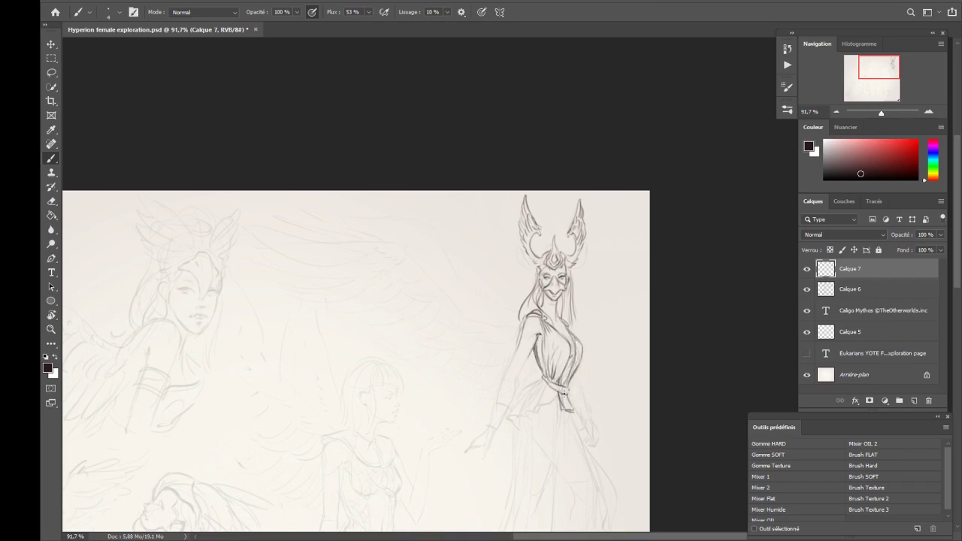
left_click_drag(561, 385, 566, 397)
Step: Ink the masked woman's waist drapery and the long outlines and folds of her skirt
mouse_move(566, 397)
left_mouse_down()
mouse_move(421, 326)
mouse_move(436, 317)
left_mouse_up()
mouse_move(406, 315)
left_mouse_down()
mouse_move(434, 339)
mouse_move(367, 395)
mouse_move(374, 424)
left_mouse_up()
mouse_move(365, 419)
left_mouse_down()
mouse_move(366, 392)
mouse_move(353, 514)
left_mouse_up()
mouse_move(364, 435)
left_mouse_down()
mouse_move(369, 519)
mouse_move(454, 514)
left_mouse_up()
left_click_drag(449, 510, 412, 439)
left_click_drag(418, 502, 438, 505)
Step: Flip the view and ink the skirt's outer edge down to the hem pooling on the ground
key("ctrl+shift+h")
mouse_move(451, 342)
left_mouse_down()
mouse_move(447, 434)
mouse_move(438, 409)
left_mouse_up()
mouse_move(439, 396)
left_mouse_down()
mouse_move(410, 510)
mouse_move(396, 513)
left_mouse_up()
left_click_drag(390, 517, 433, 498)
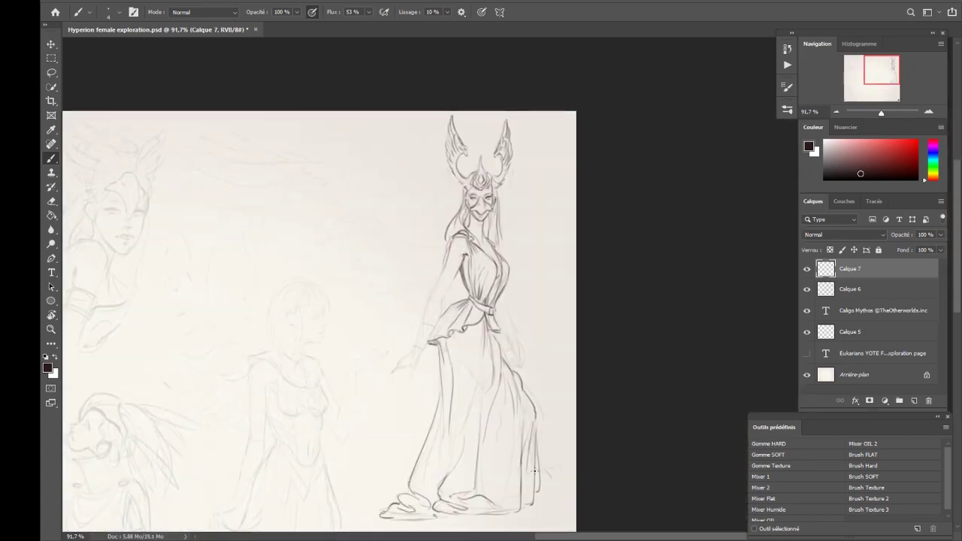
Step: Ink the masked woman's arms, the ribbed wrist cuff and both hands
left_click_drag(446, 260, 430, 301)
mouse_move(453, 279)
left_mouse_down()
mouse_move(440, 316)
mouse_move(423, 331)
left_mouse_up()
left_click_drag(433, 325, 415, 344)
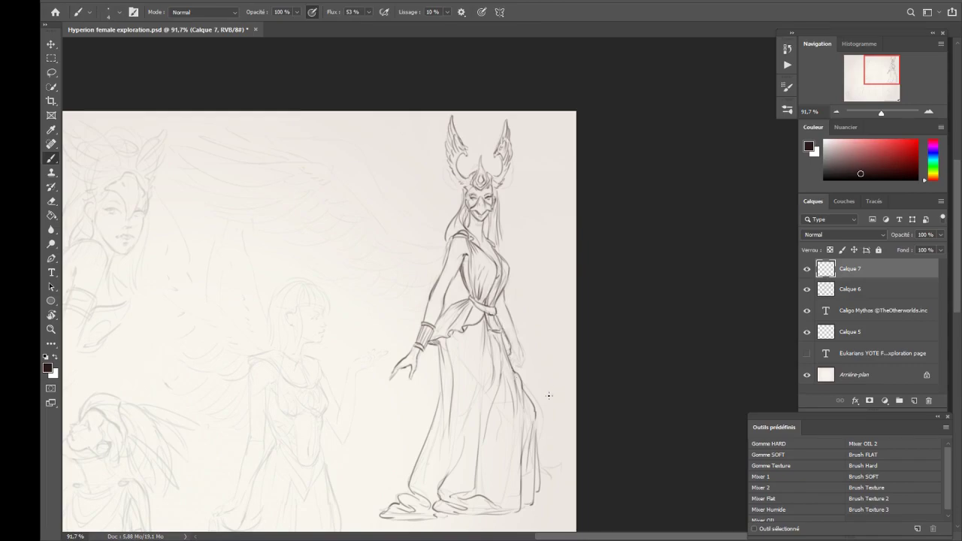
Step: Flip the view back and ink the leading edge and long outer feathers of the masked woman's near wing
key("ctrl+shift+h")
scroll(511, 230, "up", 3)
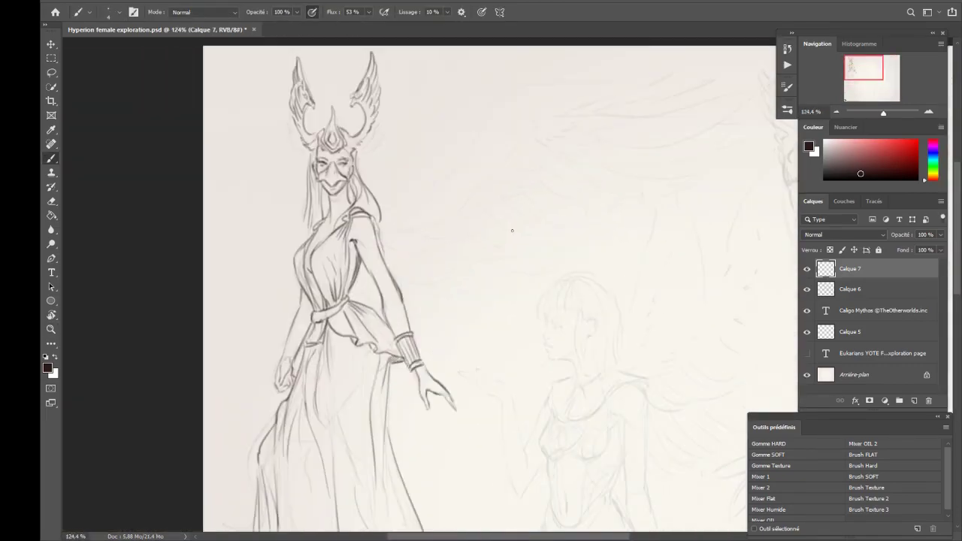
left_click_drag(512, 230, 448, 291)
mouse_move(376, 276)
left_mouse_down()
mouse_move(487, 154)
mouse_move(623, 147)
left_mouse_up()
left_click_drag(534, 164, 679, 128)
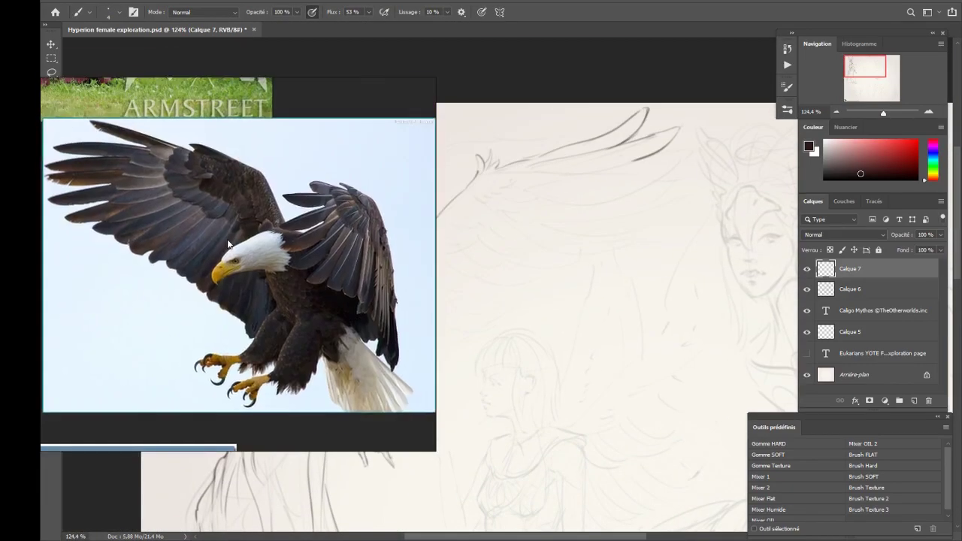
left_click_drag(541, 167, 638, 149)
left_click_drag(679, 161, 511, 202)
left_click_drag(591, 154, 526, 171)
left_click_drag(591, 203, 483, 226)
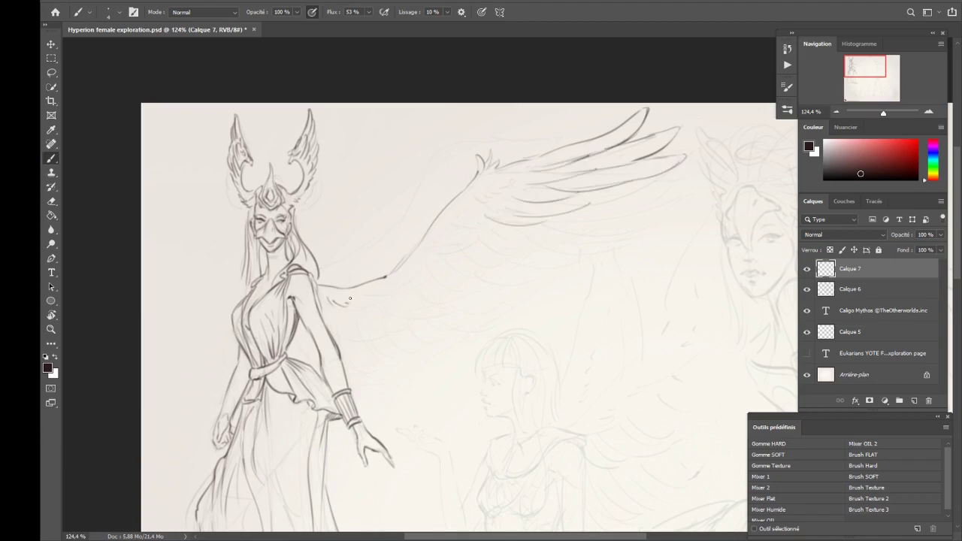
Step: Fill the masked woman's near wing with rows of small overlapping feathers and its lower feather edge
mouse_move(356, 308)
left_mouse_down()
mouse_move(488, 223)
mouse_move(520, 184)
left_mouse_up()
left_click_drag(340, 340, 560, 244)
left_click_drag(529, 235, 600, 205)
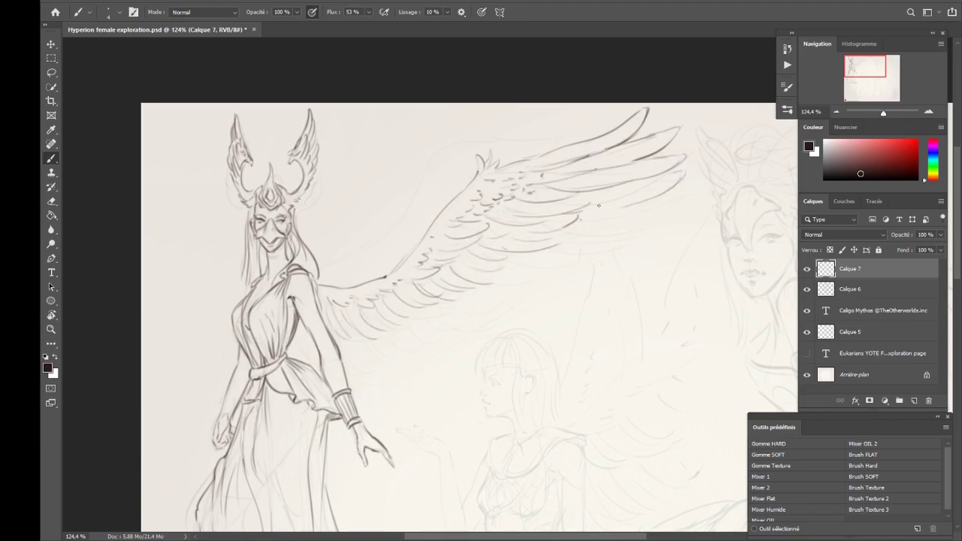
left_click_drag(684, 175, 577, 228)
mouse_move(553, 277)
left_mouse_down()
mouse_move(387, 347)
mouse_move(302, 356)
left_mouse_up()
left_click_drag(414, 357, 351, 377)
Step: Ink the masked woman's far wing as a hatched shape behind the near wing
key("z")
left_click(361, 111, "alt")
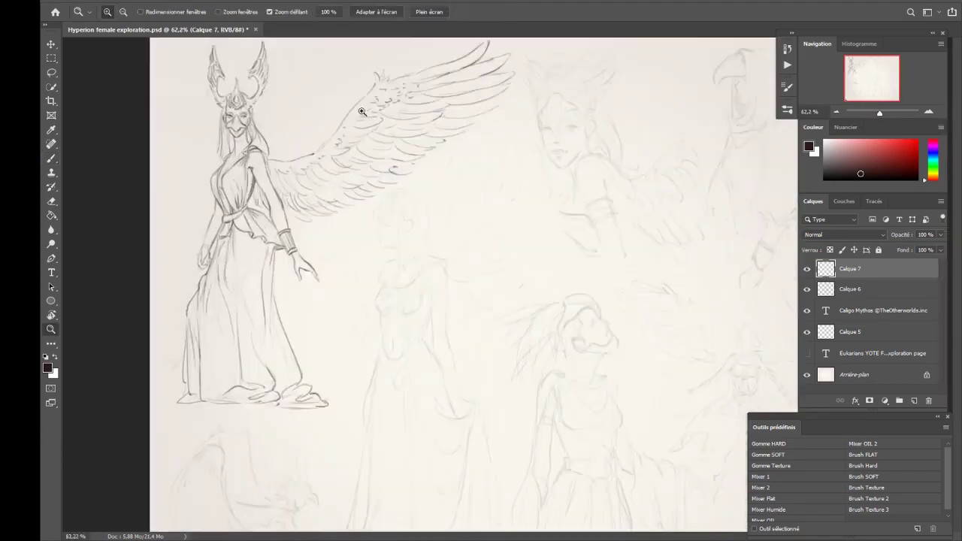
key("b")
scroll(467, 99, "down", 1)
left_click_drag(382, 142, 460, 107)
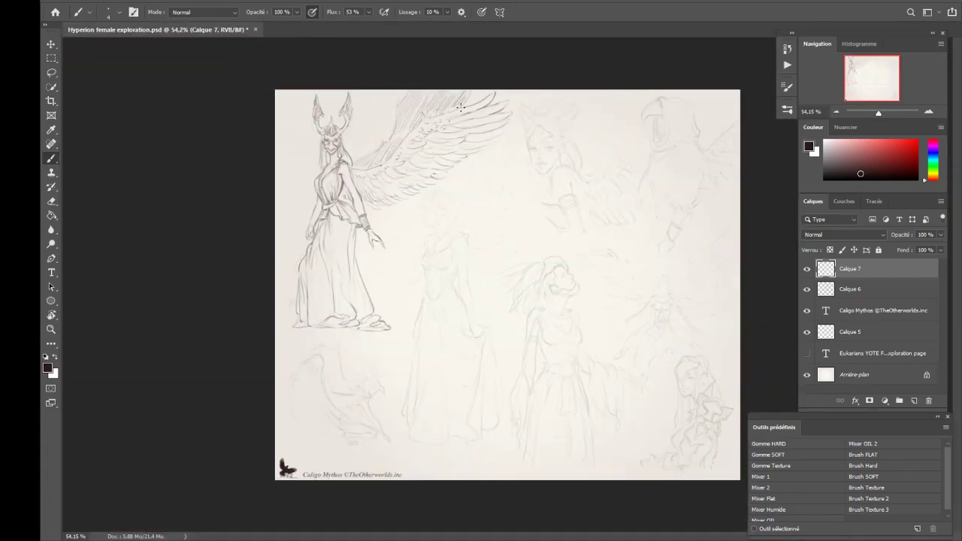
scroll(419, 116, "up", 2)
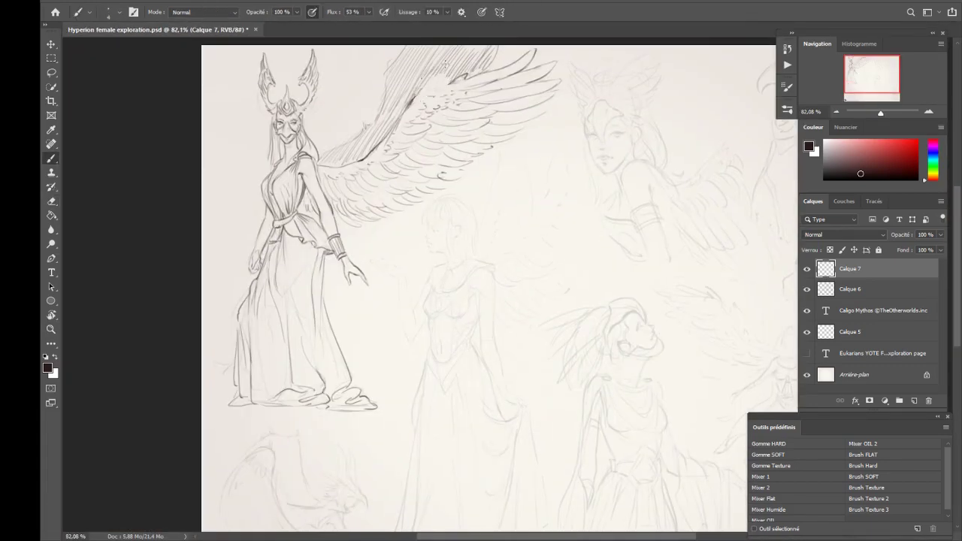
Step: Ink the profile woman's head with her face, blunt fringe, straight hair and hanging bead ornaments
scroll(410, 203, "up", 1)
mouse_move(424, 221)
left_mouse_down()
mouse_move(451, 197)
mouse_move(481, 259)
mouse_move(455, 256)
left_mouse_up()
scroll(455, 256, "up", 2)
scroll(454, 255, "down", 3)
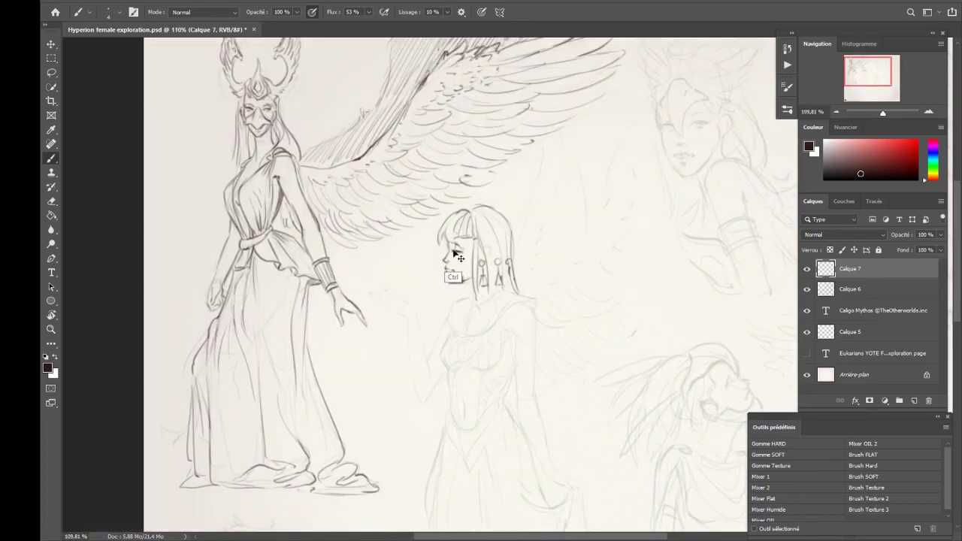
scroll(454, 256, "up", 1)
Step: Ink the profile woman's striped collar, fitted bodice, both arms and pointed hip belt with its pendant
mouse_move(483, 298)
left_mouse_down()
mouse_move(552, 301)
mouse_move(485, 304)
mouse_move(473, 339)
mouse_move(536, 354)
mouse_move(582, 448)
left_mouse_up()
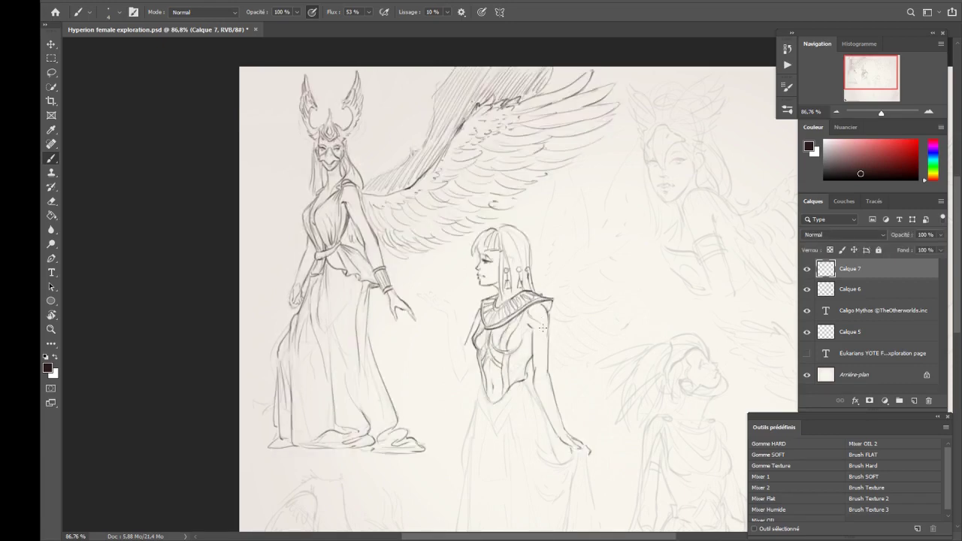
left_click_drag(535, 308, 548, 339)
left_click_drag(457, 311, 454, 382)
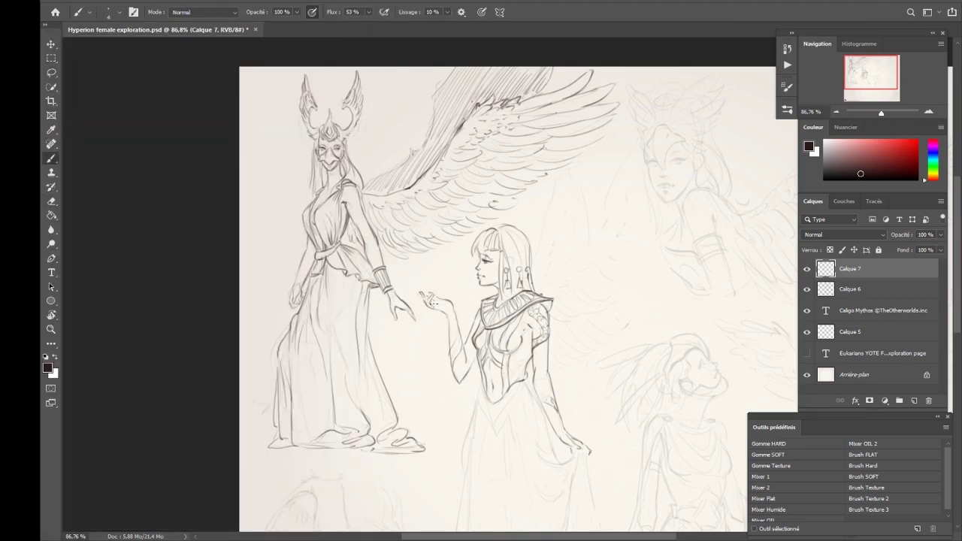
left_click_drag(476, 385, 481, 399)
left_click_drag(485, 412, 492, 490)
left_click_drag(497, 403, 500, 442)
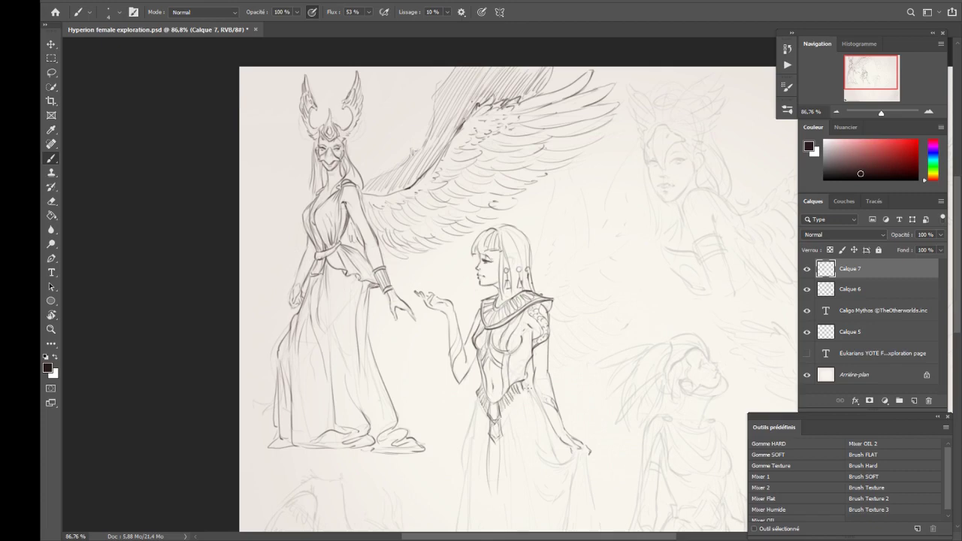
Step: Ink the profile woman's long skirt with its front panel, folds gathered at her hand, hem and hatched shadows
scroll(496, 406, "down", 4)
scroll(466, 361, "right", 1)
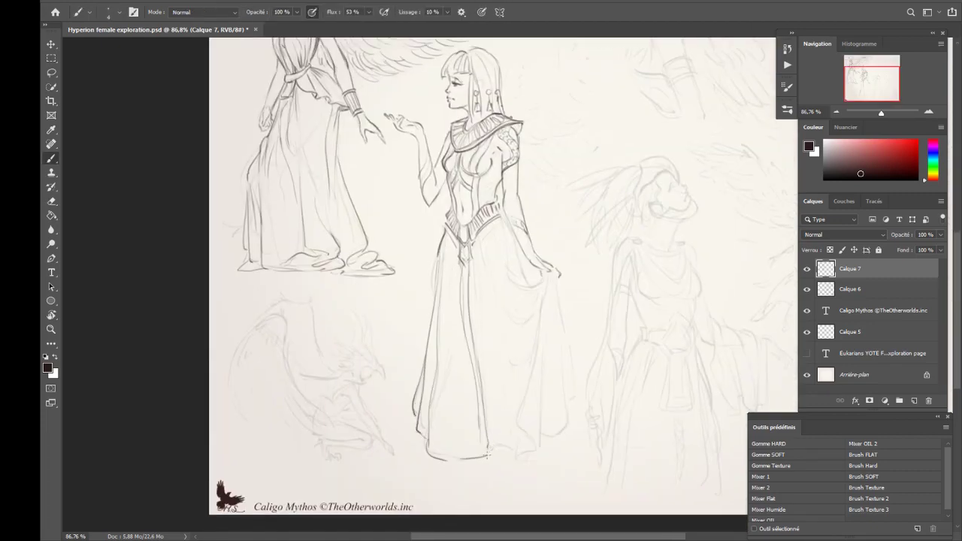
left_click_drag(487, 260, 502, 380)
left_click_drag(519, 274, 526, 321)
mouse_move(548, 284)
left_mouse_down()
mouse_move(530, 421)
mouse_move(539, 437)
left_mouse_up()
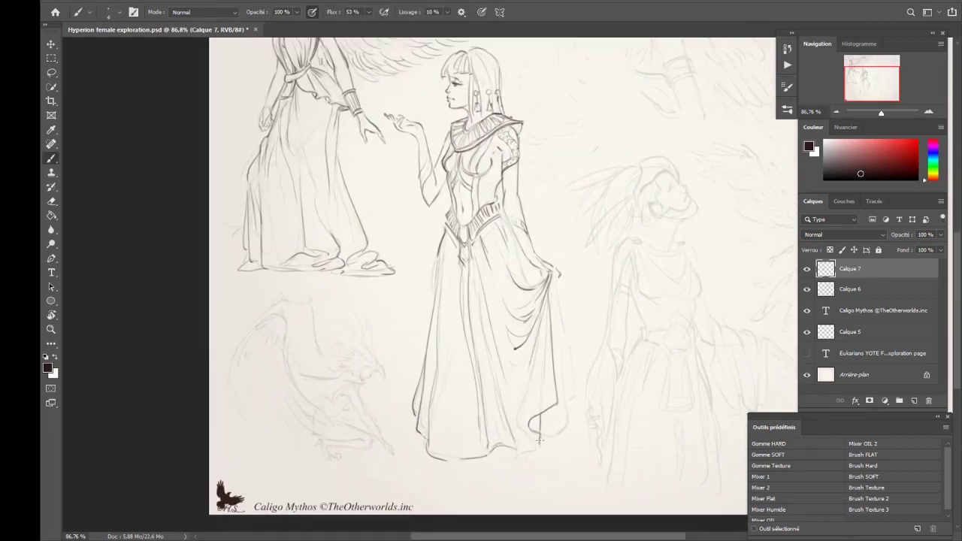
left_click_drag(522, 333, 544, 439)
mouse_move(558, 286)
left_mouse_down()
mouse_move(547, 435)
mouse_move(579, 391)
left_mouse_up()
mouse_move(567, 385)
left_mouse_down()
mouse_move(564, 424)
mouse_move(542, 434)
left_mouse_up()
left_click_drag(528, 335, 508, 349)
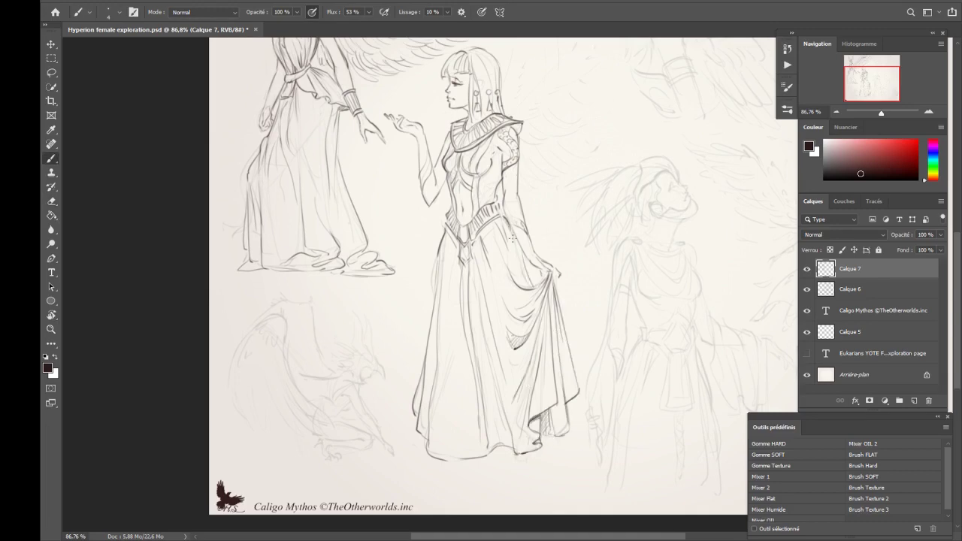
Step: Ink the profile woman's near wing with its raised tip feathers and rows of small feathers behind her shoulder
mouse_move(504, 209)
left_mouse_down()
mouse_move(530, 287)
mouse_move(433, 517)
left_mouse_up()
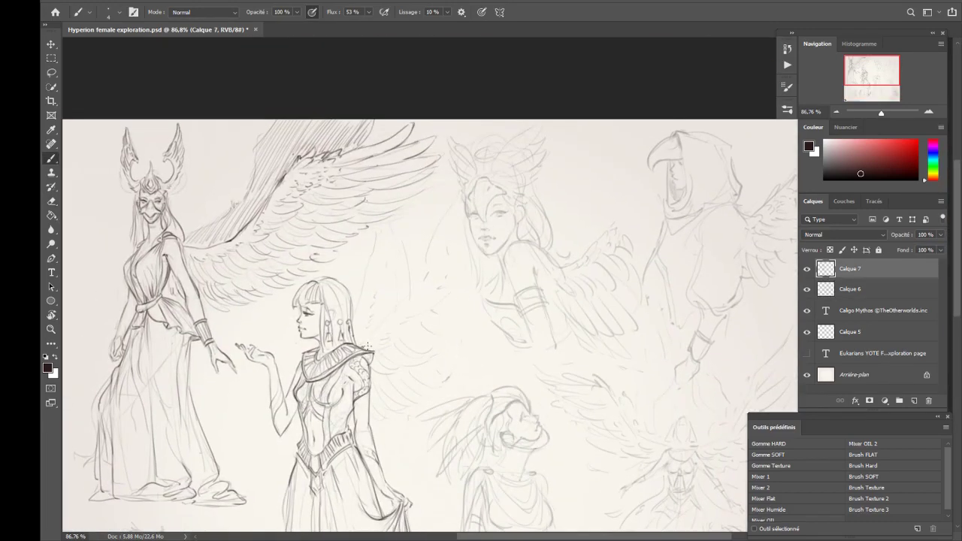
left_click_drag(443, 299, 494, 299)
left_click_drag(505, 222, 494, 260)
left_click_drag(492, 285, 460, 336)
left_click_drag(481, 230, 472, 263)
left_click_drag(472, 307, 449, 340)
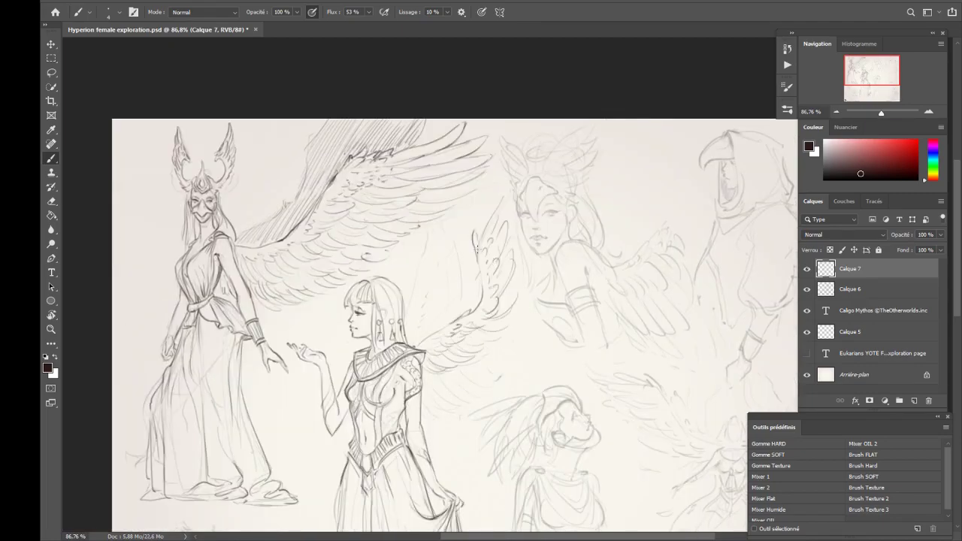
Step: Ink the profile woman's hatched far wing and the lower feathers trailing below her collar
mouse_move(433, 238)
left_mouse_down()
mouse_move(409, 328)
mouse_move(422, 295)
left_mouse_up()
left_click_drag(460, 295, 431, 334)
left_click_drag(448, 376, 424, 430)
scroll(436, 316, "down", 3)
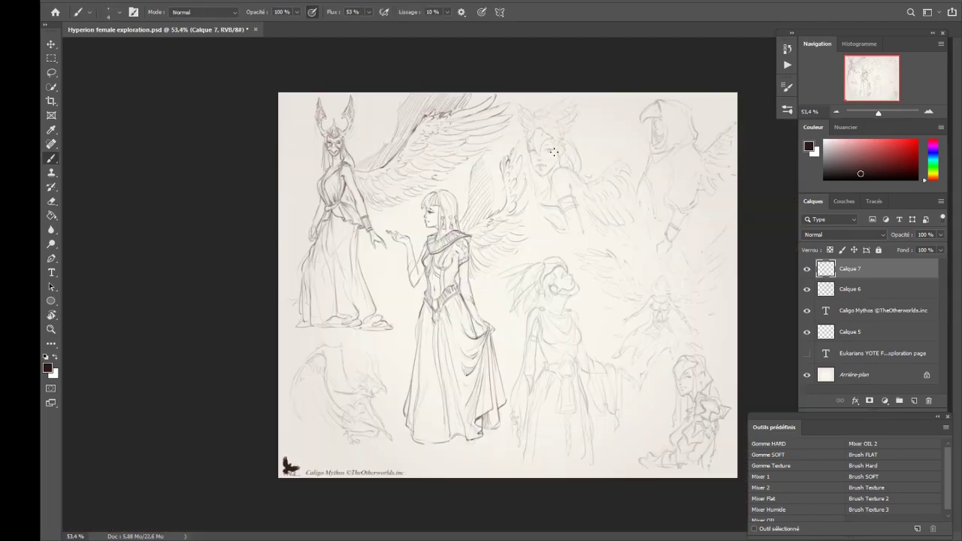
Step: Ink the portrait woman's jawline, lower the fill of sketch layer Calque 6 and reselect Calque 7
scroll(436, 316, "up", 3)
left_click_drag(425, 246, 413, 281)
left_click(849, 289)
left_click(940, 250)
left_click_drag(938, 263, 889, 265)
left_click(887, 269)
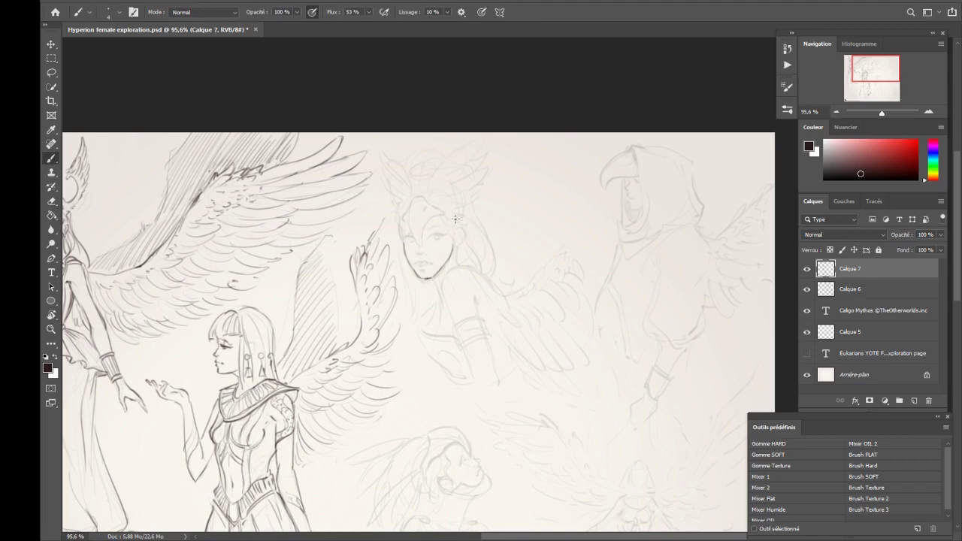
Step: Ink the portrait woman's face, brow mask and headdress wings, redoing the first wing stroke
left_click_drag(402, 225, 445, 215)
mouse_move(411, 200)
left_mouse_down()
mouse_move(400, 236)
mouse_move(383, 244)
mouse_move(392, 215)
mouse_move(376, 143)
left_mouse_up()
key("ctrl+z")
left_click_drag(427, 194, 455, 159)
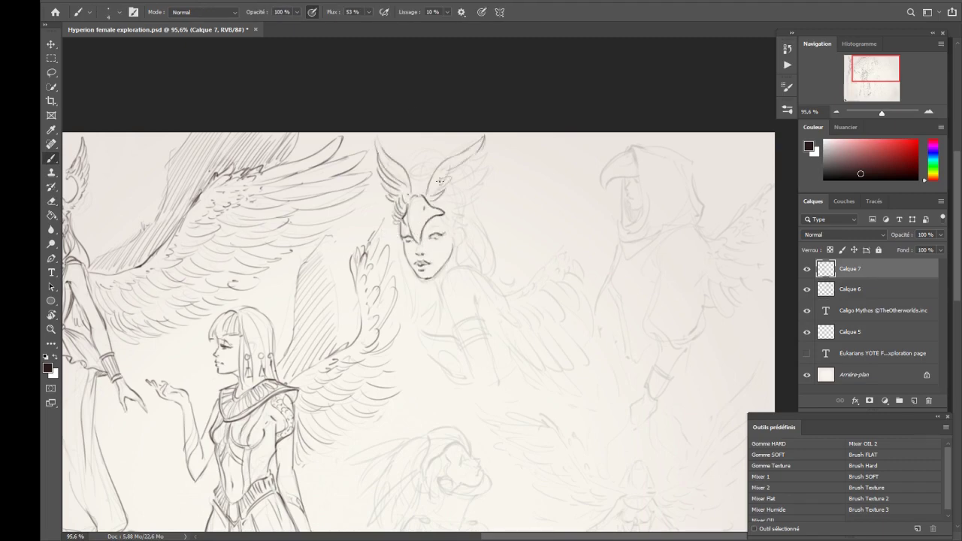
Step: Ink the portrait woman's headdress details and long loose hair in the flipped view
key("ctrl+b")
key("ctrl+shift+h")
key("Escape")
mouse_move(547, 226)
left_mouse_down()
mouse_move(516, 291)
mouse_move(576, 315)
left_mouse_up()
left_click_drag(607, 255, 598, 325)
key("ctrl+shift+h")
Step: Ink the portrait woman's shoulder, bent arm with ribbed armband and hand, redoing the first arm stroke
mouse_move(591, 282)
left_mouse_down()
mouse_move(611, 322)
mouse_move(591, 350)
mouse_move(606, 387)
left_mouse_up()
key("ctrl+z")
left_click_drag(593, 347, 611, 400)
key("e")
key("b")
left_click_drag(568, 369, 602, 391)
mouse_move(571, 359)
left_mouse_down()
mouse_move(526, 357)
mouse_move(535, 357)
left_mouse_up()
Step: Ink the portrait woman's near wing with clustered feathers rising behind her shoulder
left_click_drag(610, 301, 687, 218)
mouse_move(659, 257)
left_mouse_down()
mouse_move(627, 299)
mouse_move(616, 346)
left_mouse_up()
left_click_drag(706, 245, 678, 260)
left_click_drag(630, 241, 614, 281)
Step: Ink the portrait woman's far wing with a curved edge and hatching, redoing its first stroke, and add her back line
left_click_drag(661, 143, 628, 206)
key("ctrl+z")
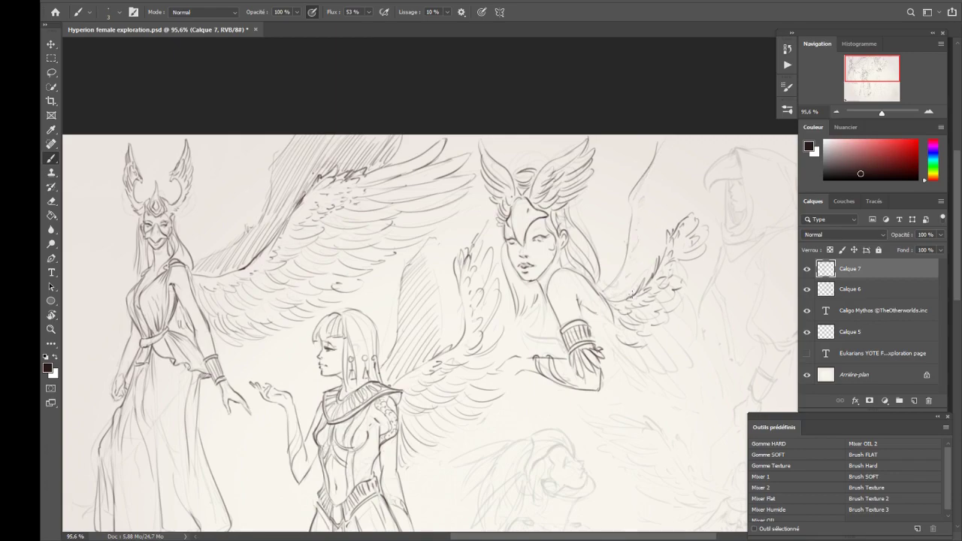
left_click_drag(645, 276, 607, 297)
left_click_drag(678, 146, 642, 197)
left_click_drag(653, 242, 633, 257)
left_click_drag(617, 348, 617, 373)
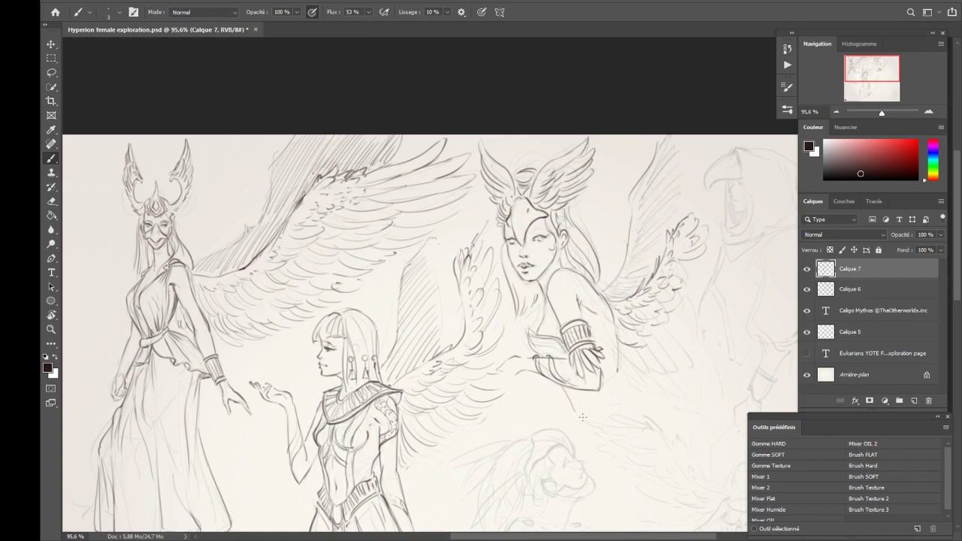
Step: Ink the crouching bird-woman's beaked head with its upright crest and swept-back head feathers
left_click_drag(583, 417, 316, 414)
mouse_move(266, 229)
left_mouse_down()
mouse_move(372, 148)
mouse_move(576, 85)
mouse_move(444, 363)
mouse_move(470, 363)
left_mouse_up()
key("b")
mouse_move(485, 360)
left_mouse_down()
mouse_move(493, 381)
mouse_move(471, 410)
left_mouse_up()
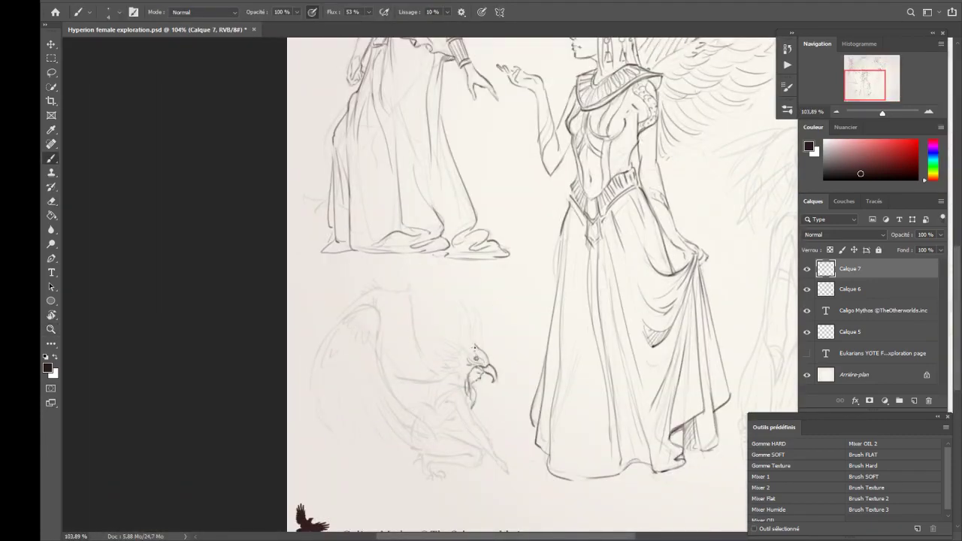
mouse_move(474, 347)
left_mouse_down()
mouse_move(455, 298)
mouse_move(477, 297)
mouse_move(421, 369)
mouse_move(469, 384)
left_mouse_up()
Step: Flip the view and ink the crouching bird-woman's torso, braced arm and the outline of her near wing
key("ctrl+shift+h")
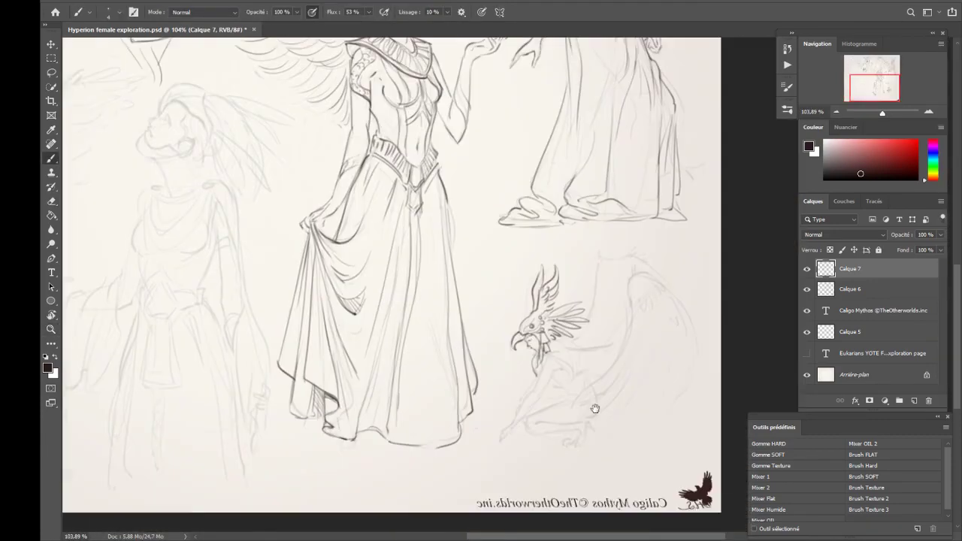
left_click_drag(594, 408, 569, 414)
mouse_move(517, 367)
left_mouse_down()
mouse_move(499, 404)
mouse_move(555, 376)
mouse_move(604, 330)
left_mouse_up()
left_click_drag(602, 286, 674, 360)
left_click_drag(605, 303, 565, 393)
left_click_drag(606, 350, 573, 420)
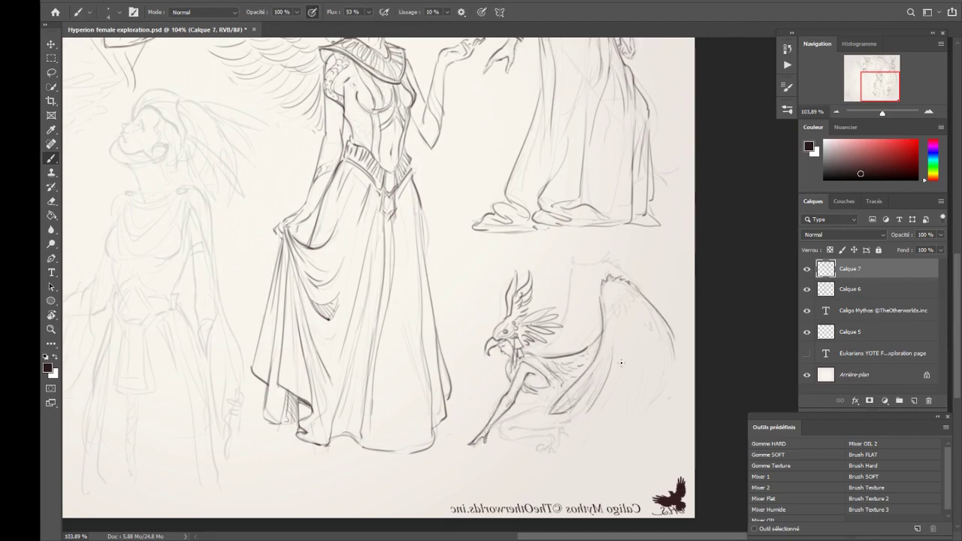
left_click_drag(636, 334, 613, 418)
Step: Flip the view back and fill the crouching bird-woman's near wing with long and short feathers
key("ctrl+shift+h")
key("e")
key("b")
left_click_drag(299, 323, 324, 391)
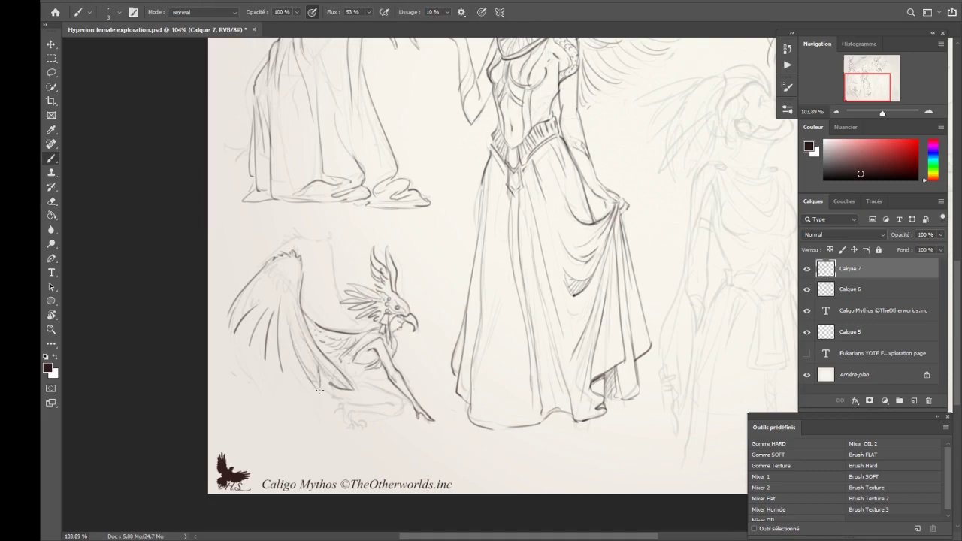
left_click_drag(271, 326, 301, 377)
left_click_drag(255, 286, 237, 338)
left_click_drag(297, 287, 285, 327)
left_click_drag(255, 264, 267, 316)
Step: Ink the crouching bird-woman's hatched far wing, folded legs and clawed feet
left_click_drag(359, 308, 335, 342)
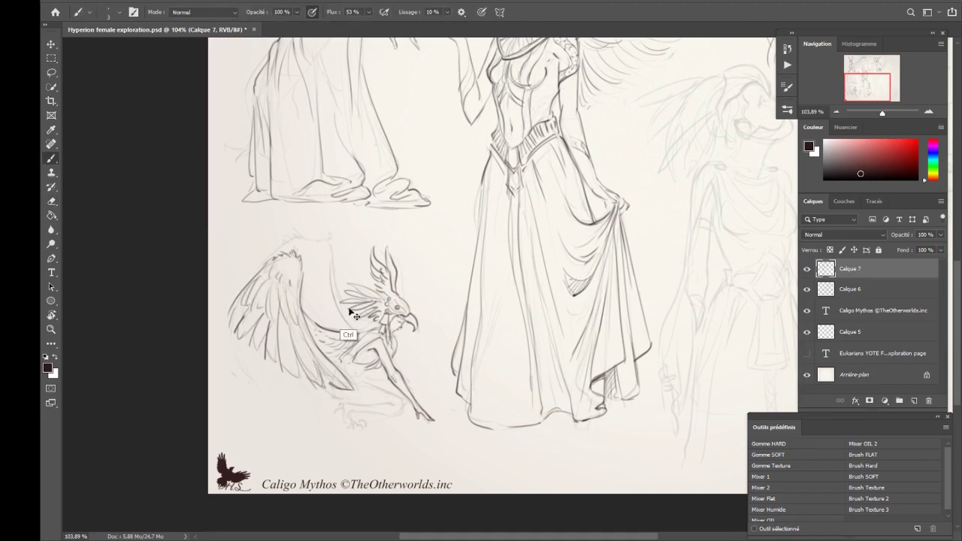
mouse_move(304, 289)
left_mouse_down()
mouse_move(350, 263)
mouse_move(331, 304)
left_mouse_up()
left_click_drag(423, 353, 331, 402)
mouse_move(406, 410)
left_mouse_down()
mouse_move(357, 380)
mouse_move(324, 410)
left_mouse_up()
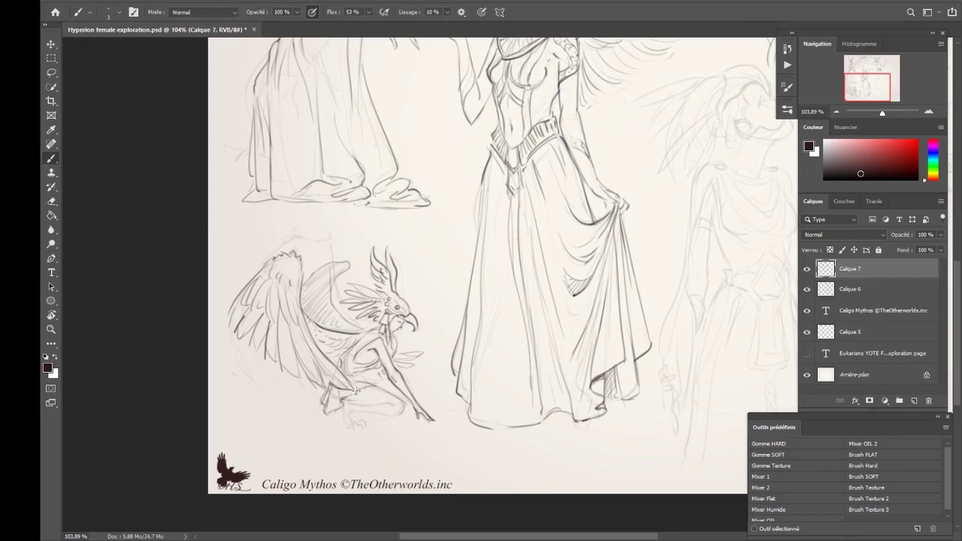
Step: Flip the view and ink the upturned face, chin strap, round ear disc and headband of the woman in the feathered headdress
key("ctrl+shift+h")
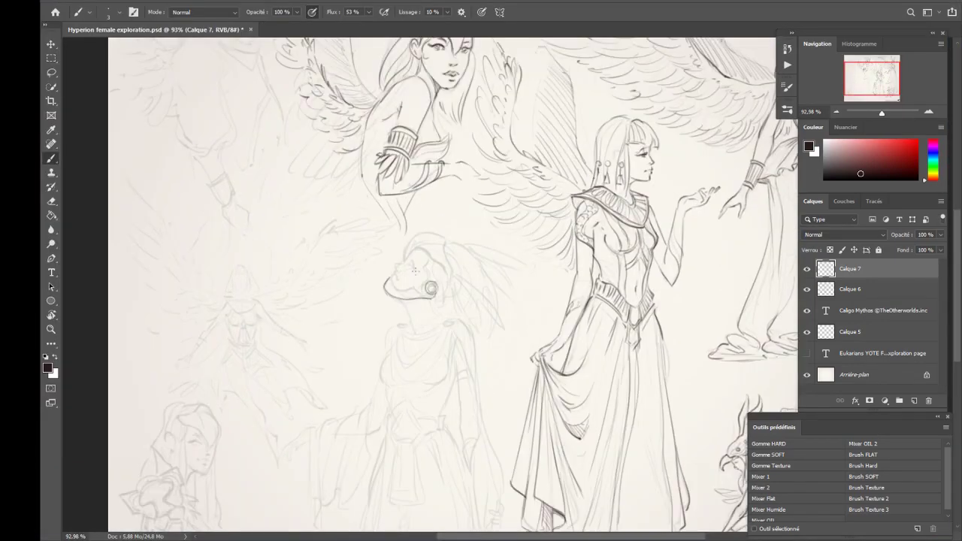
left_click_drag(390, 282, 424, 291)
mouse_move(404, 254)
left_mouse_down()
mouse_move(451, 269)
mouse_move(448, 242)
left_mouse_up()
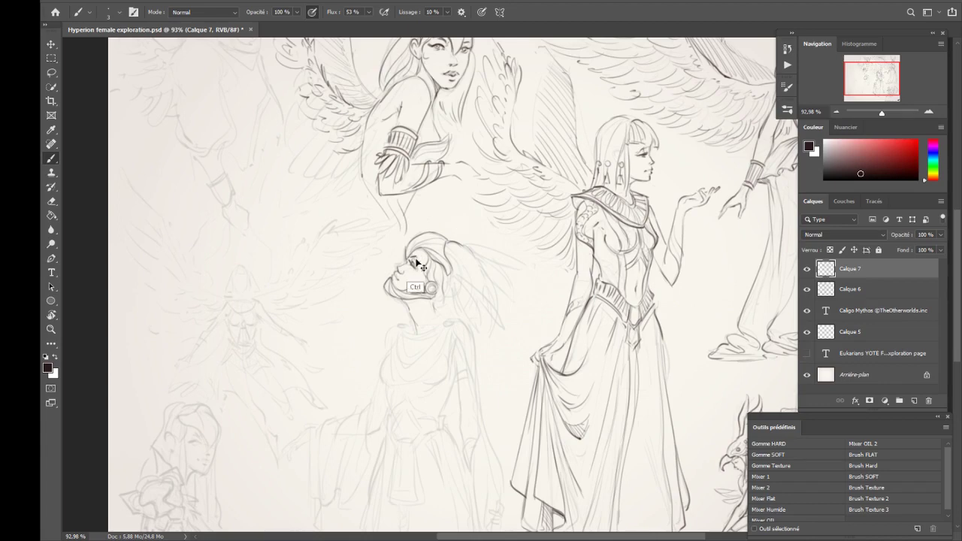
Step: Ink the feathers of the upward-gazing woman's headdress, her feathered shoulder piece and her banded arm
key("h")
mouse_move(399, 322)
left_mouse_down()
mouse_move(435, 269)
mouse_move(455, 259)
left_mouse_up()
left_click_drag(406, 346, 451, 286)
mouse_move(440, 324)
left_mouse_down()
mouse_move(448, 309)
mouse_move(477, 329)
left_mouse_up()
mouse_move(463, 317)
left_mouse_down()
mouse_move(472, 341)
mouse_move(424, 410)
mouse_move(435, 457)
left_mouse_up()
Step: Ink the upward-gazing woman's lowered hand with hanging cloth, draped bodice, and buckled belt with its front panel
scroll(442, 362, "down", 3)
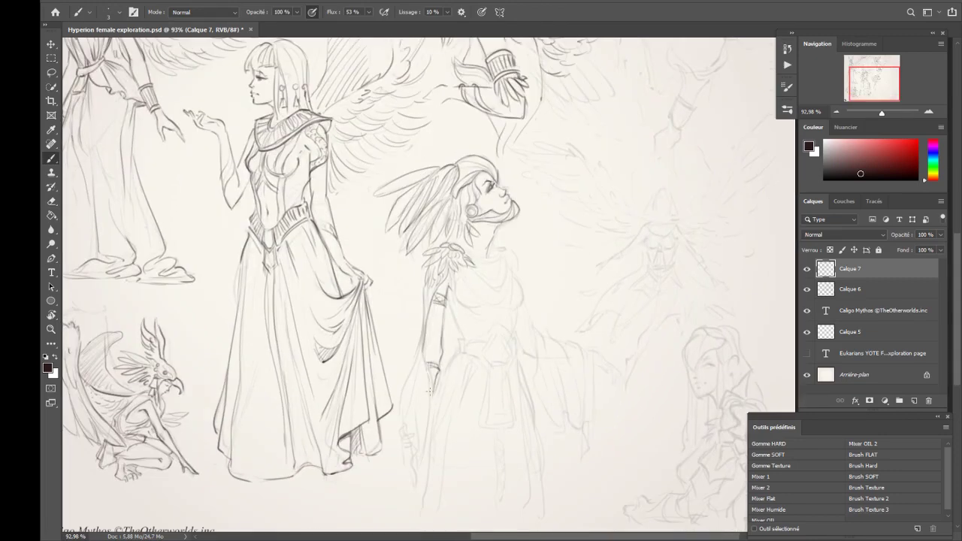
mouse_move(430, 391)
left_mouse_down()
mouse_move(406, 439)
mouse_move(426, 431)
mouse_move(409, 478)
left_mouse_up()
mouse_move(470, 303)
left_mouse_down()
mouse_move(455, 295)
mouse_move(451, 339)
left_mouse_up()
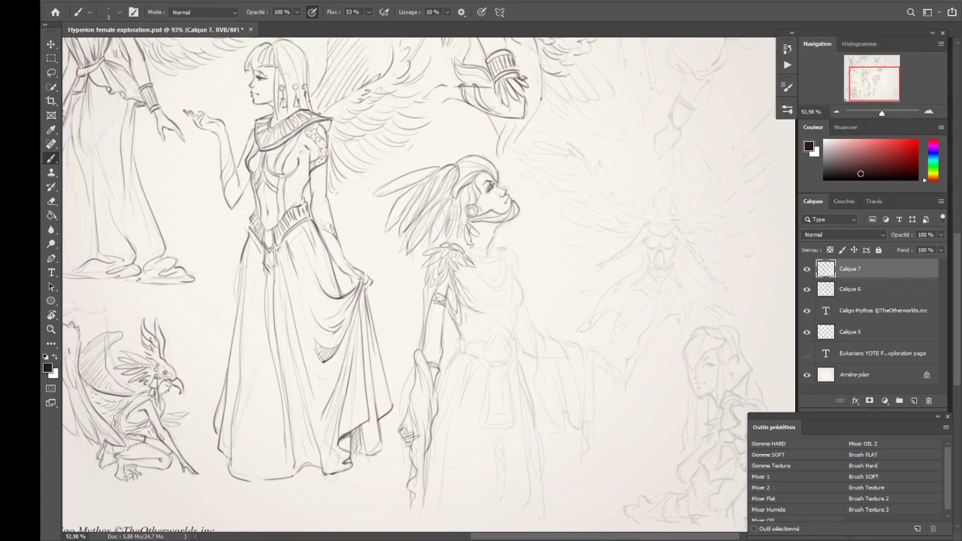
mouse_move(481, 280)
left_mouse_down()
mouse_move(499, 259)
mouse_move(515, 337)
mouse_move(463, 346)
mouse_move(501, 361)
left_mouse_up()
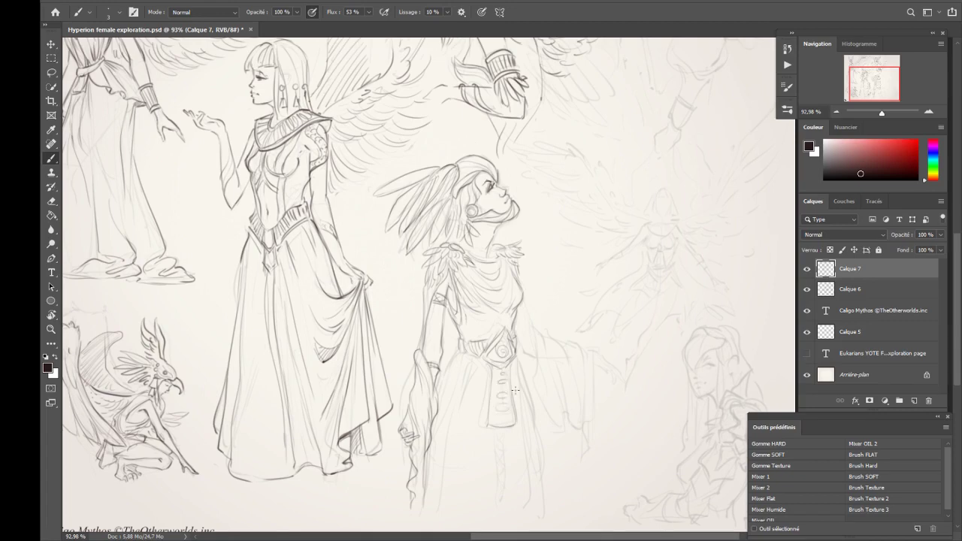
Step: Flip the view and ink the upward-gazing woman's long skirt folds and the shading between her torso and arm
key("ctrl+shift+h")
left_click_drag(422, 300, 418, 399)
left_click_drag(415, 331, 409, 451)
left_click_drag(448, 360, 451, 466)
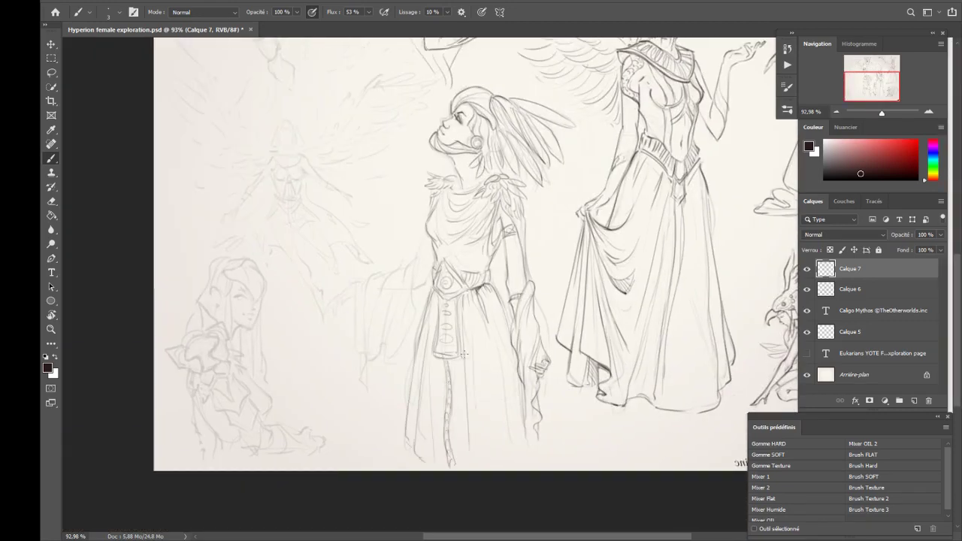
left_click_drag(506, 239, 508, 306)
left_click_drag(503, 256, 512, 326)
Step: Ink the upward-gazing woman's outstretched arm and the folds of cloth hanging from it
left_click_drag(426, 233, 407, 321)
left_click_drag(406, 271, 391, 336)
left_click_drag(415, 301, 382, 376)
mouse_move(406, 264)
left_mouse_down()
mouse_move(379, 320)
mouse_move(367, 322)
left_mouse_up()
mouse_move(371, 279)
left_mouse_down()
mouse_move(355, 369)
mouse_move(368, 398)
left_mouse_up()
left_click_drag(384, 323, 369, 379)
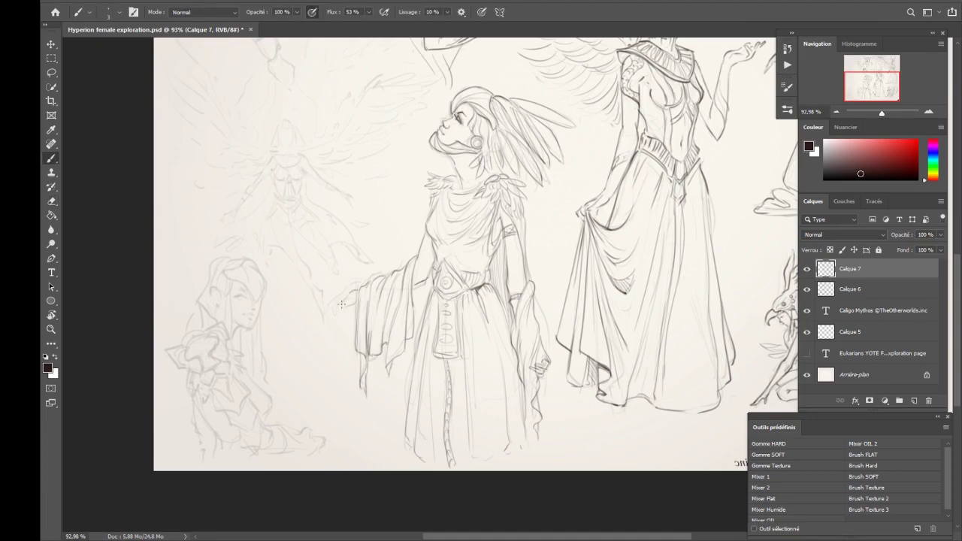
Step: Ink the upward-gazing woman's outstretched hand and refine the edge of her draped skirt and cloth, checking the drawing in mirrored view
key("ctrl+shift+h")
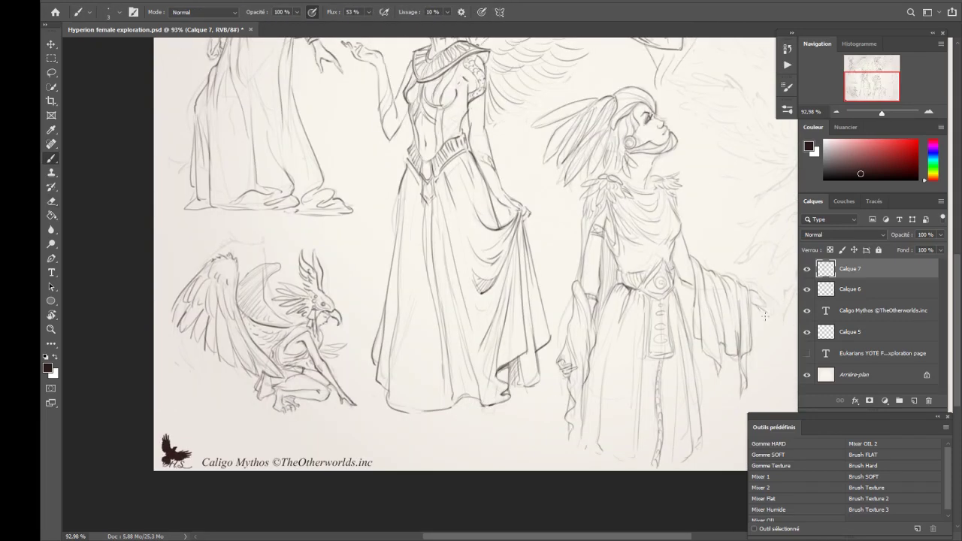
key("ctrl+shift+h")
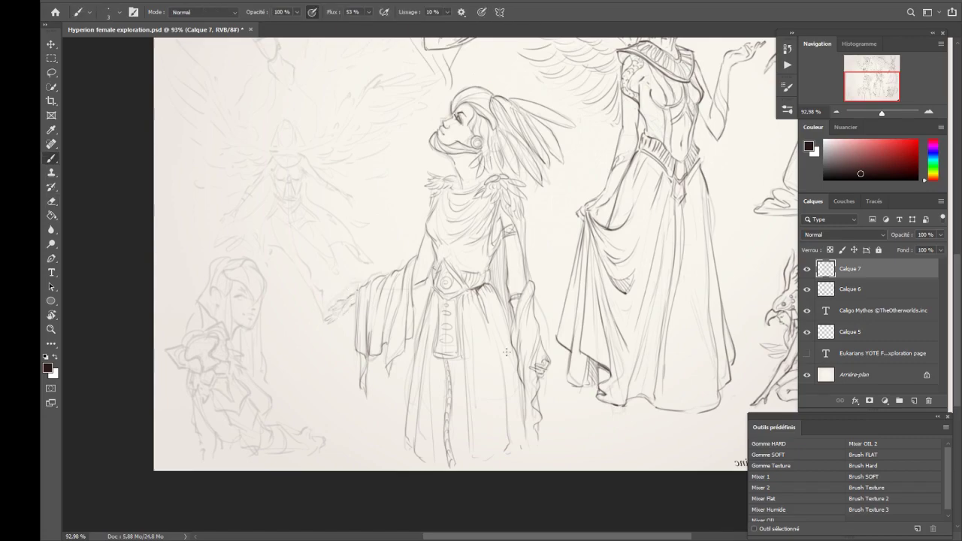
left_click_drag(507, 352, 545, 412)
key("ctrl+t")
key("Escape")
Step: Ink the small flying figure's head, wide collar, torso and belted short skirt, plus one leg with its sandal
scroll(448, 227, "up", 3)
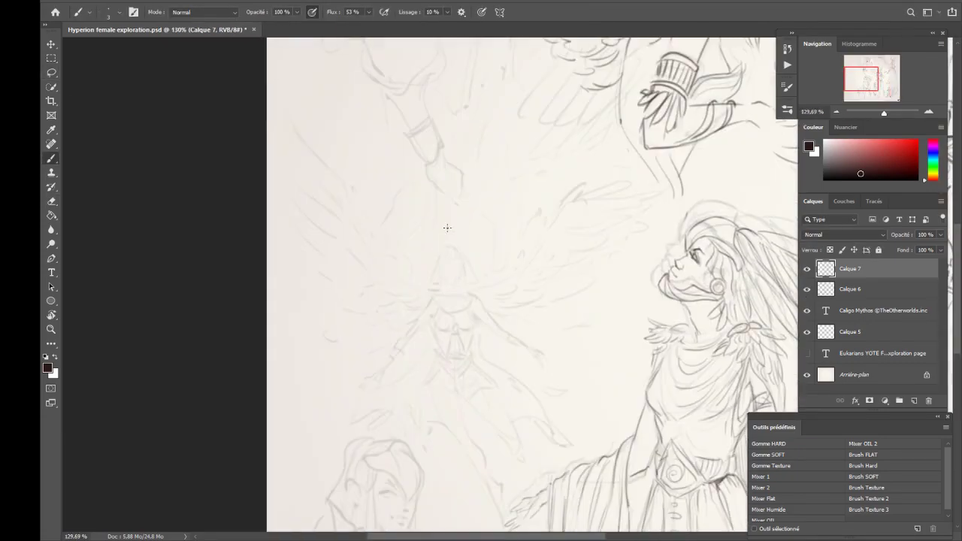
mouse_move(445, 256)
left_mouse_down()
mouse_move(462, 331)
mouse_move(453, 376)
mouse_move(487, 385)
left_mouse_up()
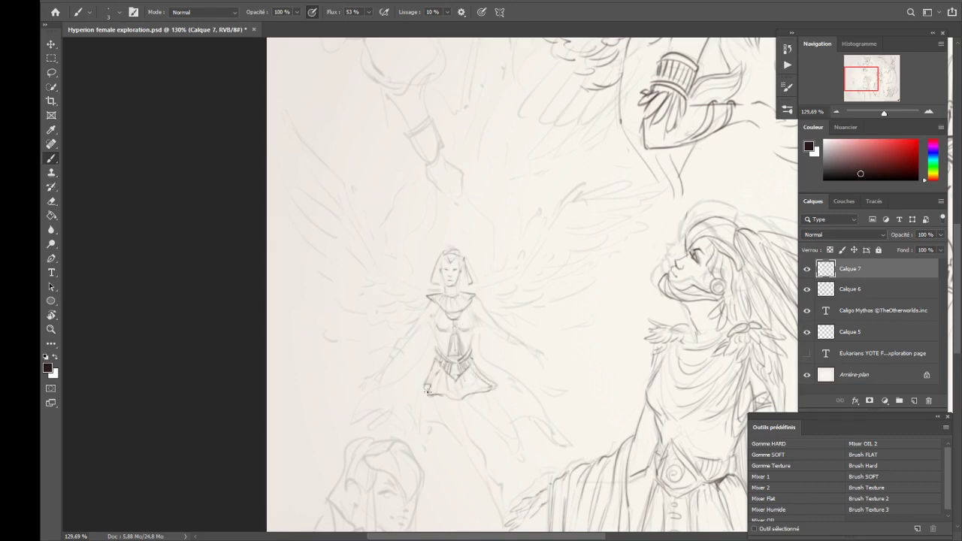
key("ctrl+shift+h")
left_click_drag(433, 413, 430, 441)
left_click_drag(423, 432, 415, 454)
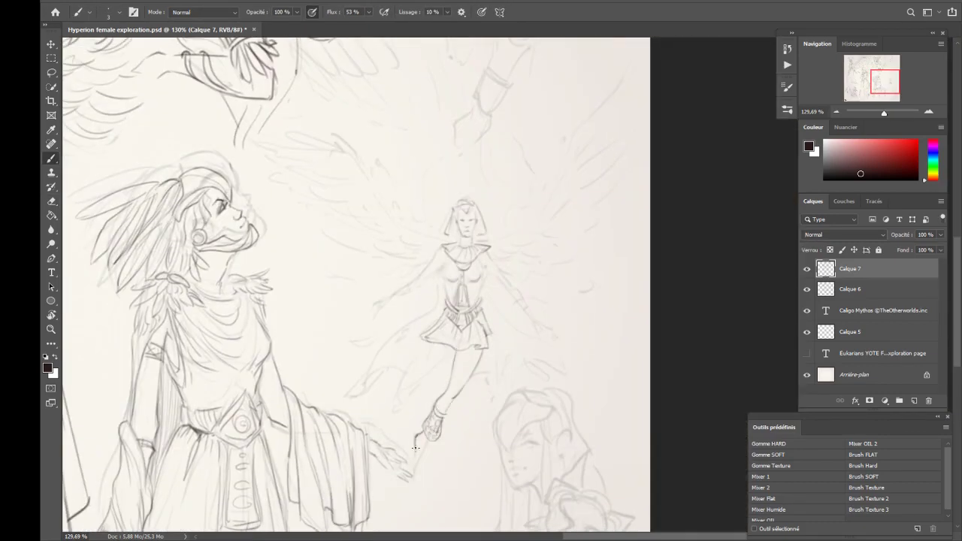
Step: Ink the flying figure's second leg and sandal, and the flowing cape on that side
left_click_drag(450, 352, 417, 376)
left_click_drag(425, 447, 414, 467)
left_click_drag(412, 381, 407, 390)
mouse_move(442, 287)
left_mouse_down()
mouse_move(356, 392)
mouse_move(338, 395)
left_mouse_up()
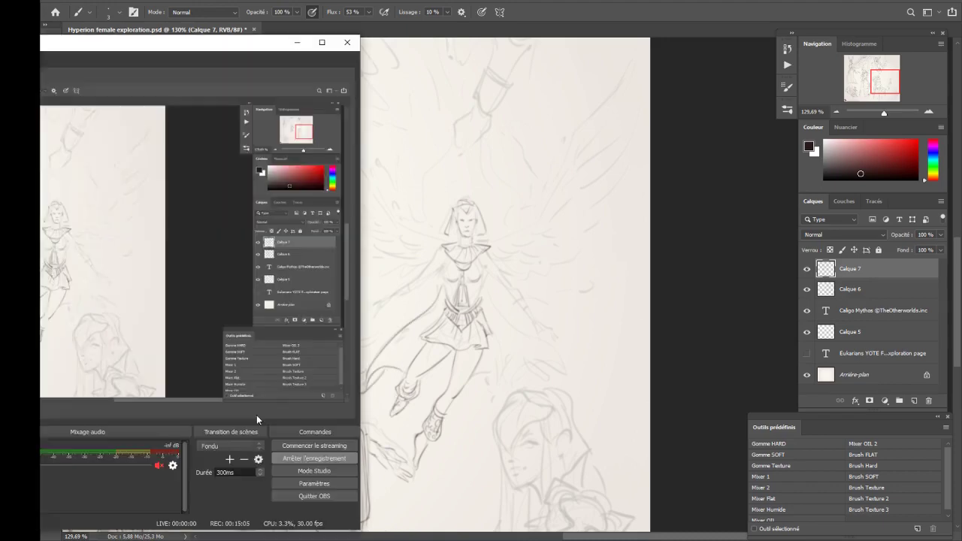
Step: Ink both of the flying figure's outstretched arms and the cape falling on the other side of her body
left_click_drag(444, 248, 395, 296)
mouse_move(484, 269)
left_mouse_down()
mouse_move(476, 298)
mouse_move(531, 309)
left_mouse_up()
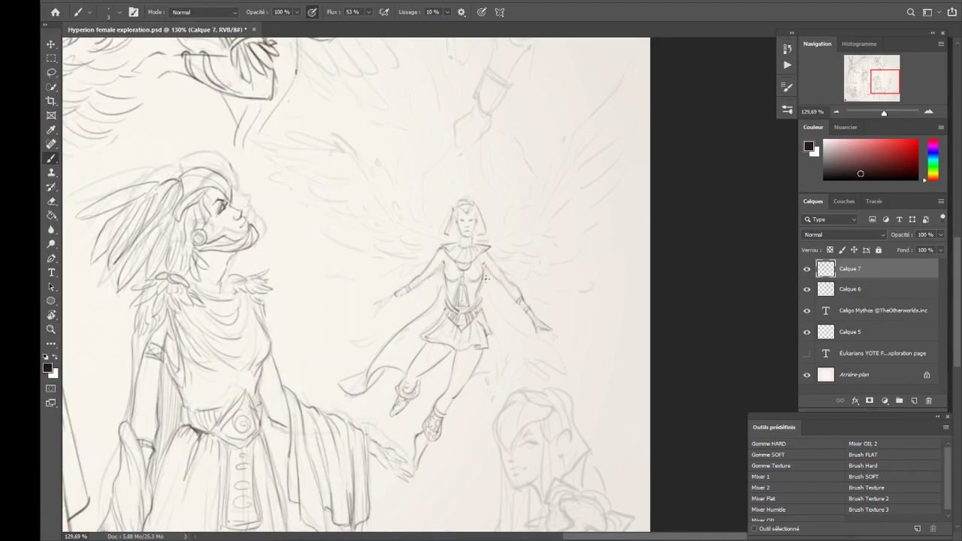
left_click_drag(485, 274, 519, 332)
mouse_move(531, 338)
left_mouse_down()
mouse_move(570, 376)
mouse_move(485, 384)
left_mouse_up()
Step: Undo the flying figure's first cape outline and redraw it with a wavier, billowing hem
scroll(556, 359, "down", 3)
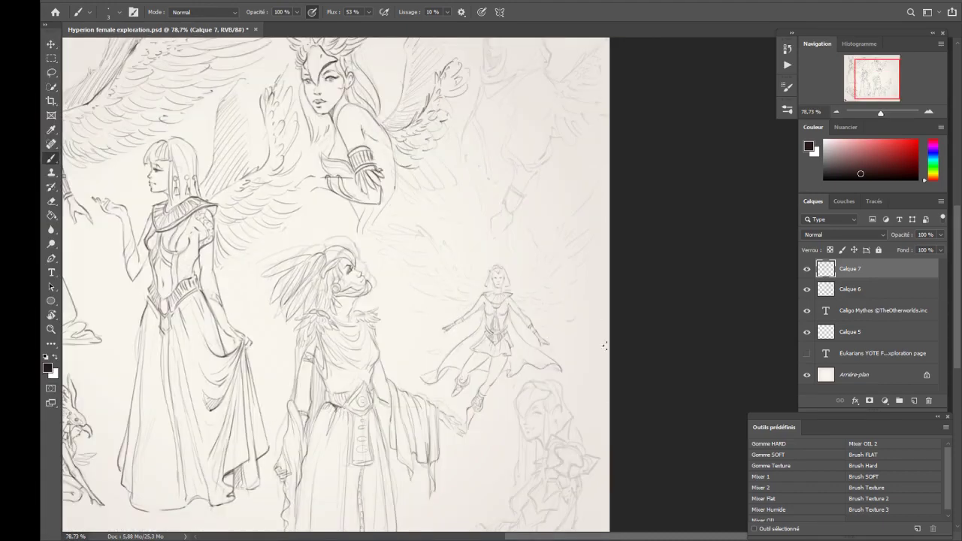
key("ctrl+z")
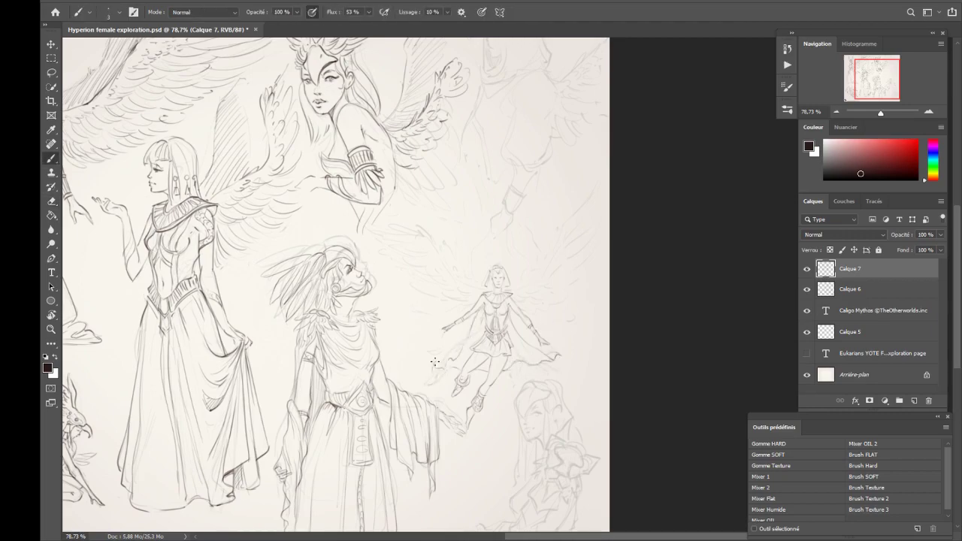
scroll(474, 369, "up", 3)
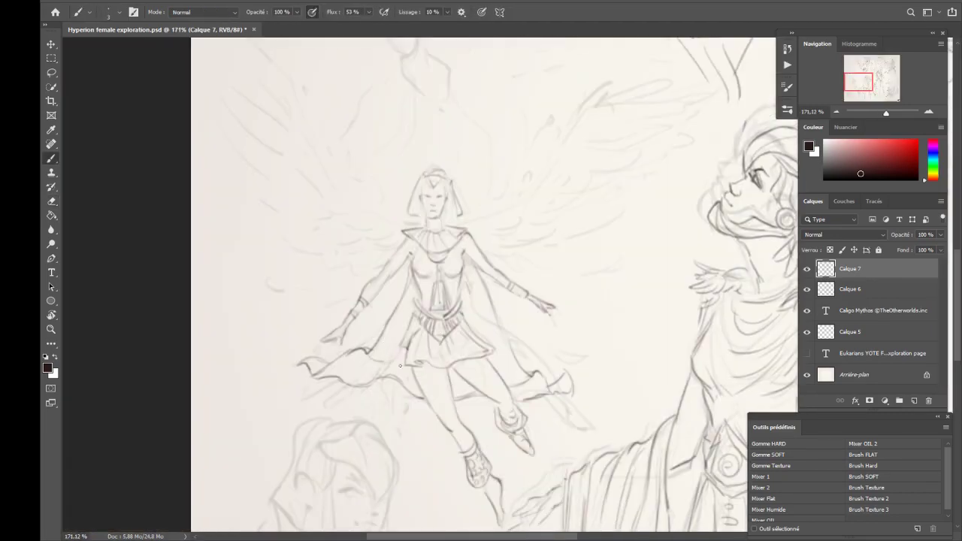
Step: Ink loose feathers drifting around the flying figure and her raised, feathered wing nearest the upward-gazing woman
scroll(400, 366, "down", 2)
left_click_drag(331, 311, 350, 324)
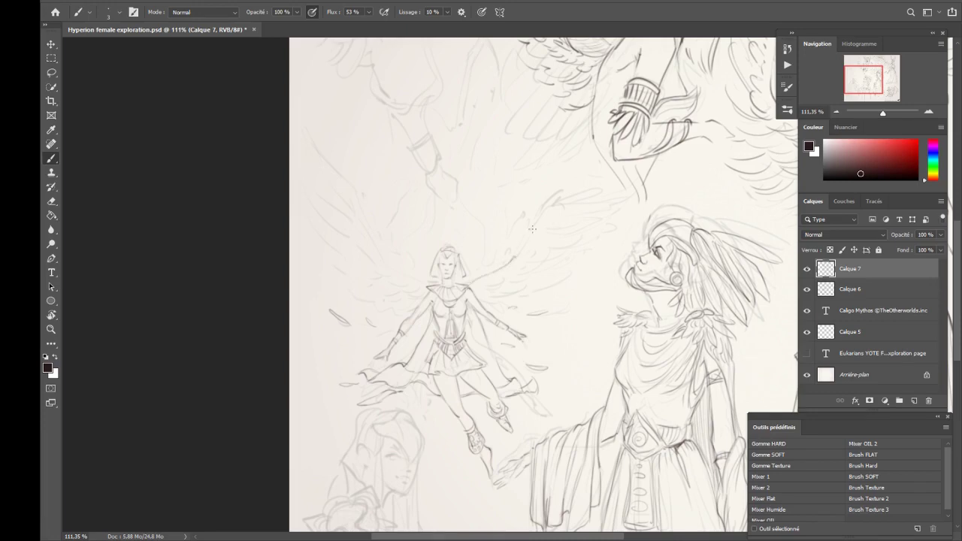
mouse_move(532, 228)
left_mouse_down()
mouse_move(535, 244)
mouse_move(493, 279)
mouse_move(527, 271)
mouse_move(639, 179)
left_mouse_up()
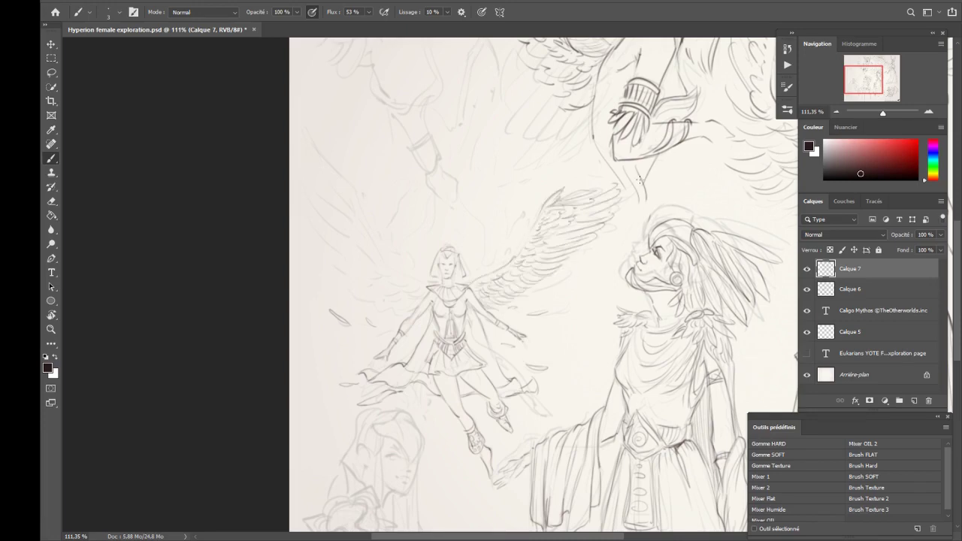
scroll(488, 263, "up", 3)
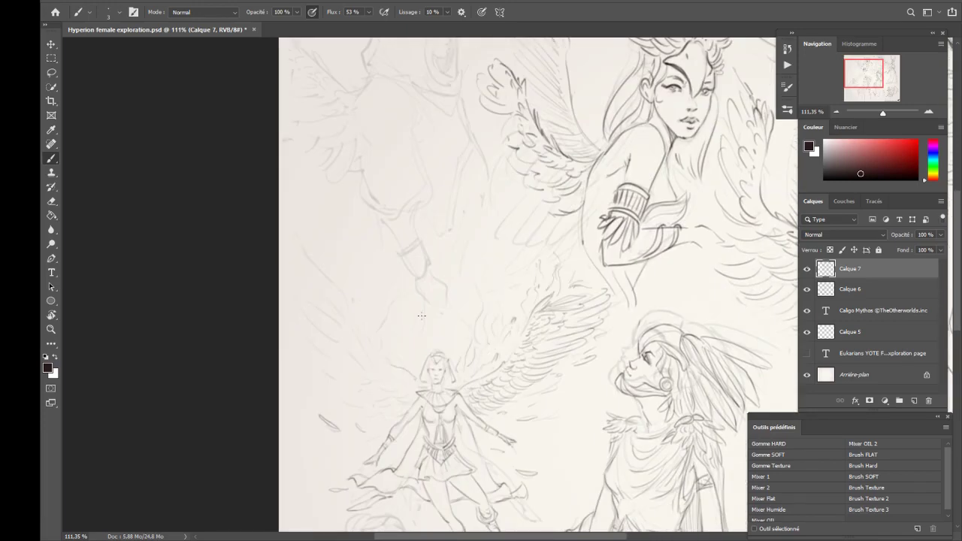
Step: Flip the view and ink the flying figure's second wing near the page edge, with wispy lines and stray feathers around it
left_click_drag(415, 346, 308, 254)
key("ctrl+shift+h")
left_click_drag(600, 301, 523, 411)
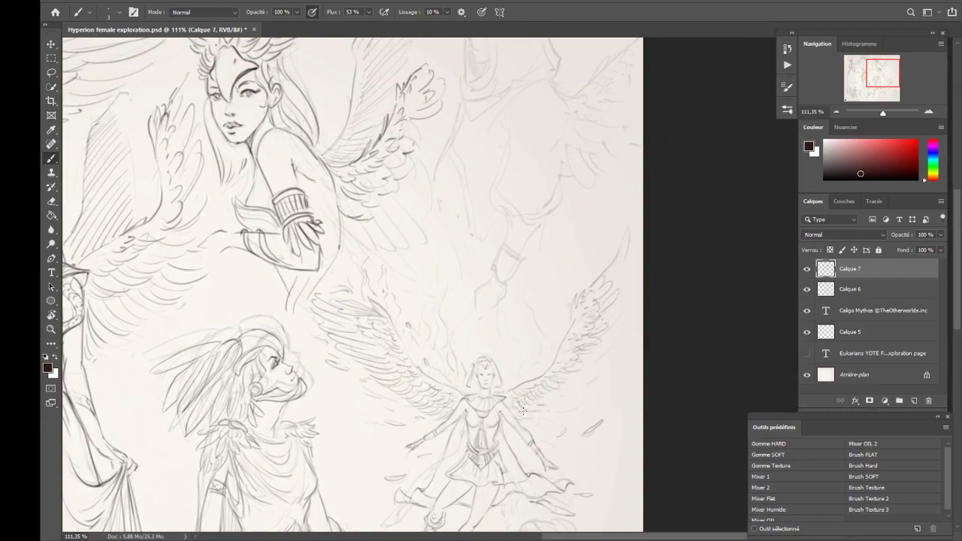
left_click_drag(623, 336, 582, 370)
left_click_drag(637, 239, 615, 317)
left_click_drag(631, 227, 590, 290)
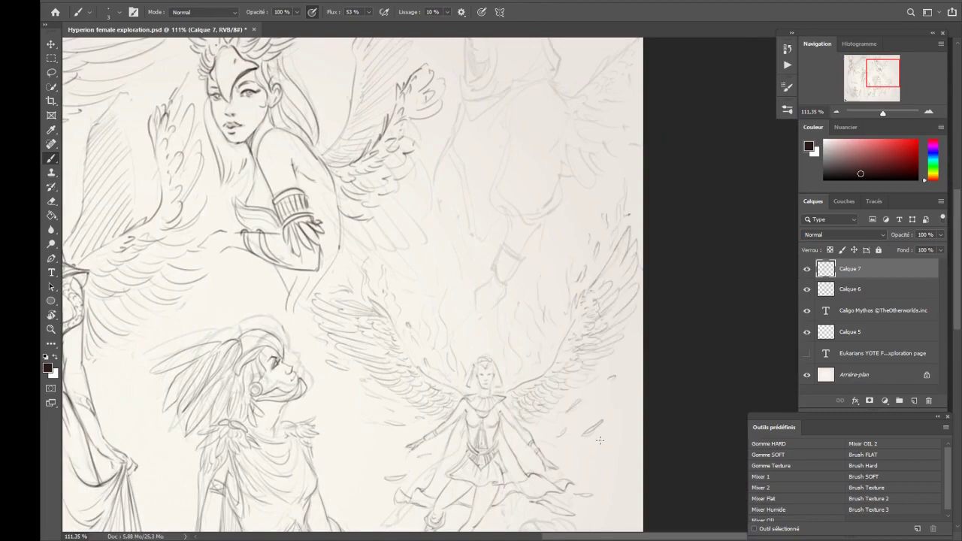
Step: Ink the hooded figure's beaked hood, shadowed face, neck folds, rounded shoulder and puffed sleeve
scroll(568, 269, "down", 2)
mouse_move(531, 86)
left_mouse_down()
mouse_move(589, 159)
mouse_move(551, 160)
left_mouse_up()
left_click_drag(538, 128, 515, 175)
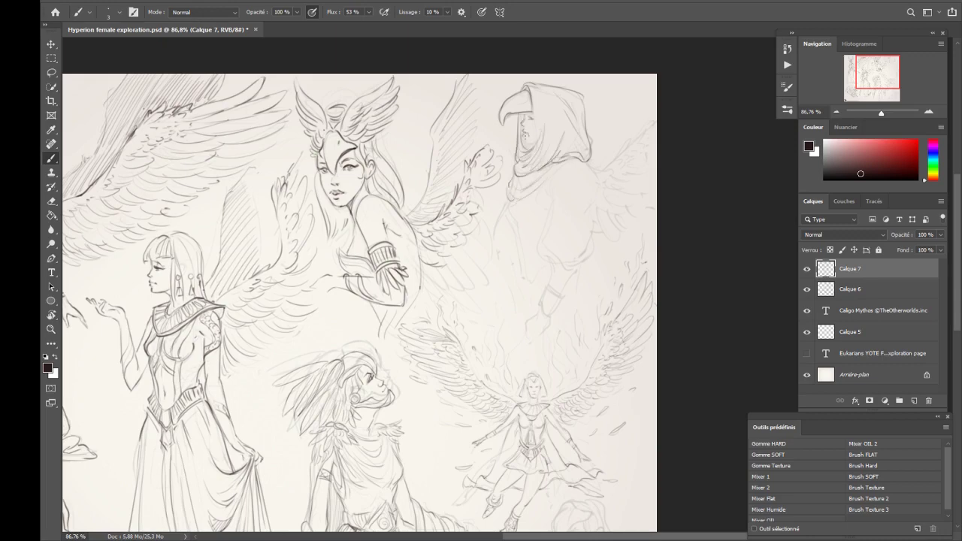
key("ctrl+shift+h")
mouse_move(335, 146)
left_mouse_down()
mouse_move(327, 189)
mouse_move(278, 299)
mouse_move(331, 302)
left_mouse_up()
left_click_drag(295, 284, 319, 241)
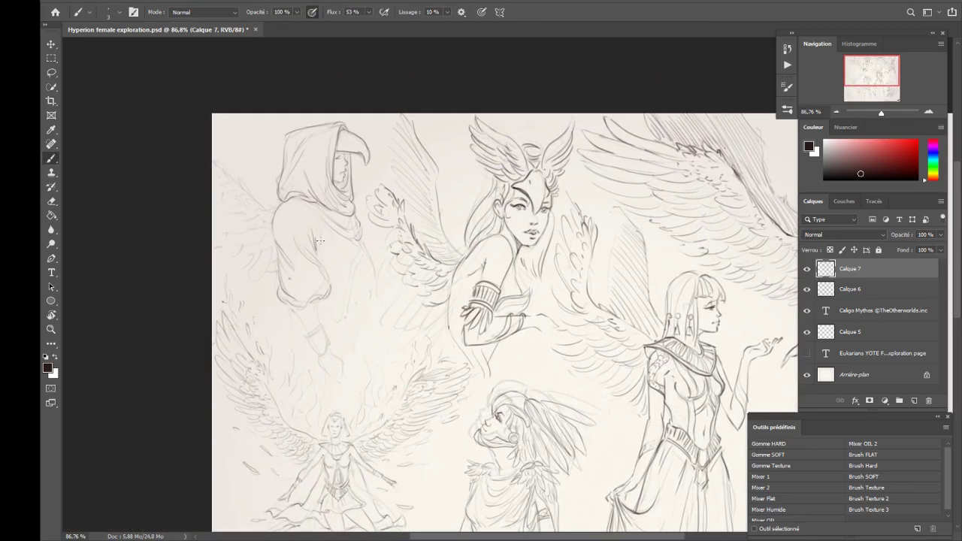
Step: Ink the folds down the hooded figure's front, then the forearm and clenched fist below the sleeve
left_click_drag(363, 278, 342, 321)
left_click_drag(380, 260, 373, 300)
left_click_drag(312, 317, 331, 391)
left_click_drag(330, 352, 342, 372)
Step: Flip the view and ink the hooded figure's wrist bands, the hanging details beside the fist, and the feathered wing behind the back
key("ctrl+shift+h")
left_click_drag(468, 342, 481, 373)
mouse_move(481, 354)
left_mouse_down()
mouse_move(499, 347)
mouse_move(467, 353)
left_mouse_up()
left_click_drag(497, 344, 502, 370)
left_click_drag(523, 345, 544, 379)
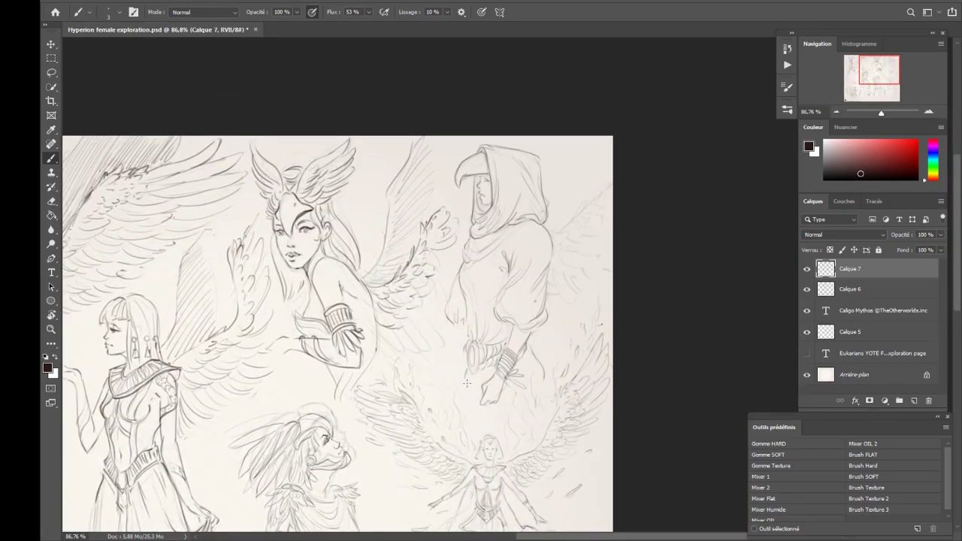
scroll(556, 251, "down", 4)
scroll(498, 256, "up", 6)
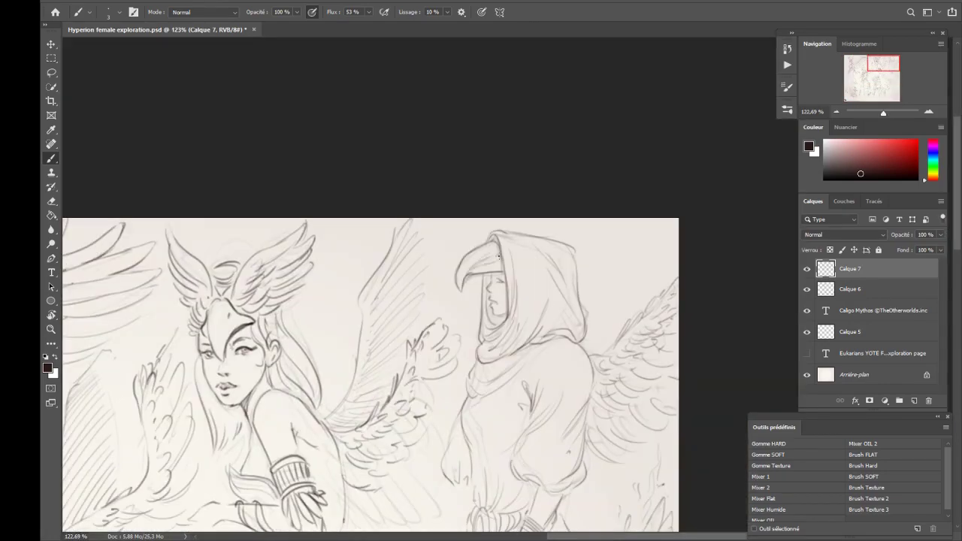
Step: Ink the lower corner woman's face, ear and swept-back hair, along with her animal-faced shoulder guard
scroll(503, 232, "down", 2)
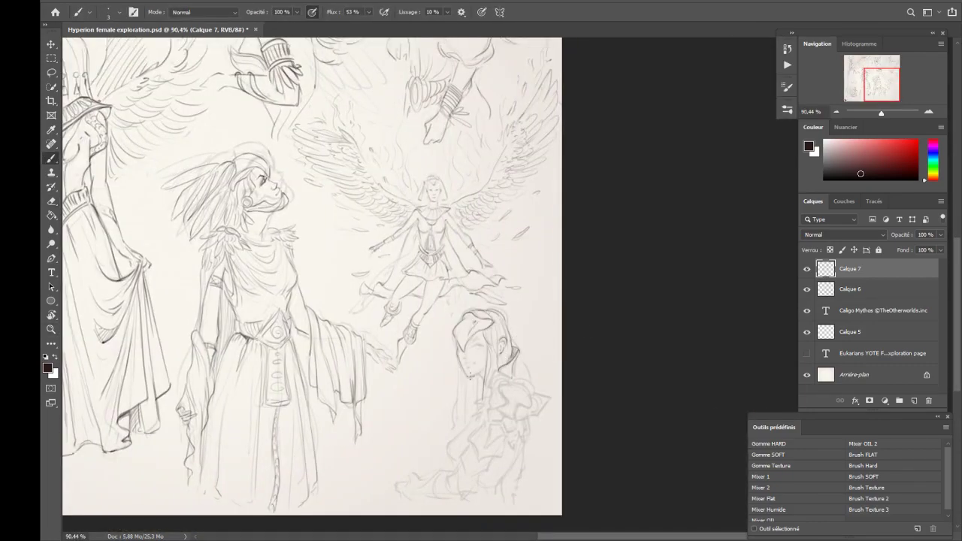
scroll(473, 349, "up", 3)
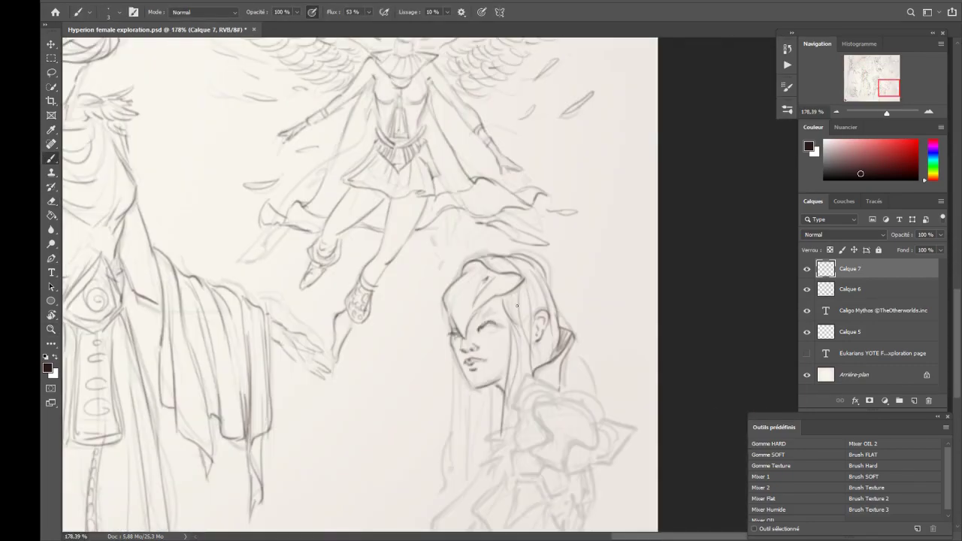
scroll(485, 324, "down", 4)
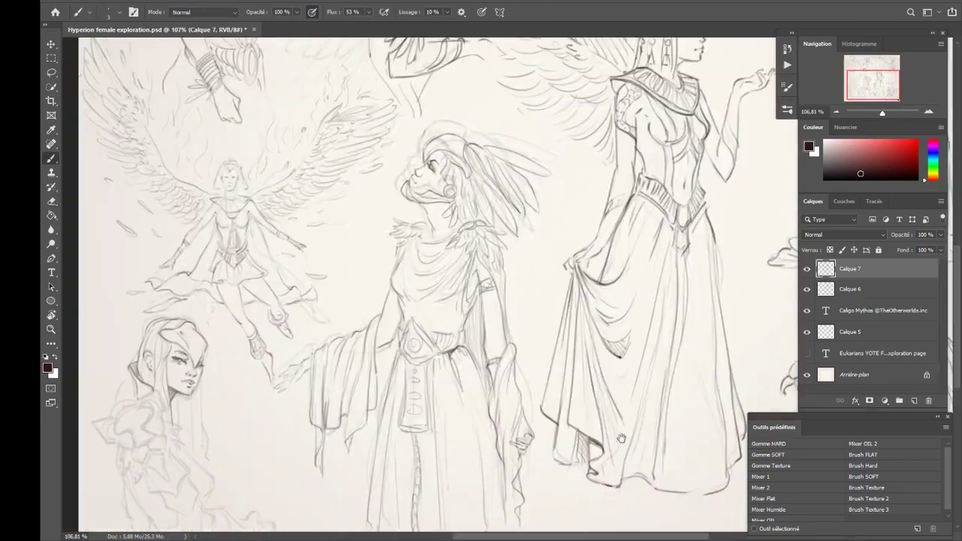
scroll(230, 406, "up", 1)
mouse_move(230, 406)
left_mouse_down()
mouse_move(188, 442)
mouse_move(216, 422)
left_mouse_up()
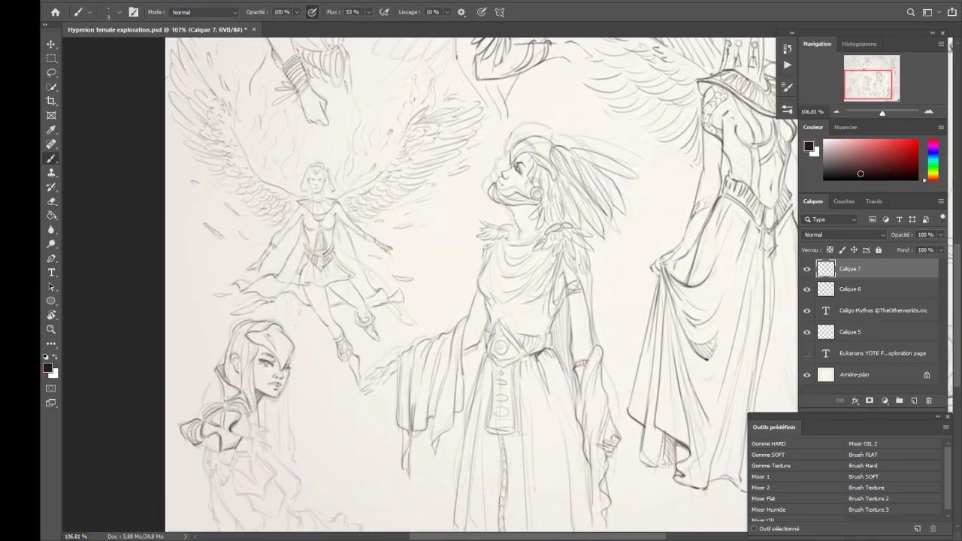
Step: Ink the armored woman's long lock of hair, the feathered edge of her shoulder guard, her breastplate and her upper arm
key("ctrl+shift+h")
mouse_move(594, 376)
left_mouse_down()
mouse_move(613, 414)
mouse_move(590, 417)
mouse_move(567, 440)
left_mouse_up()
key("ctrl+z")
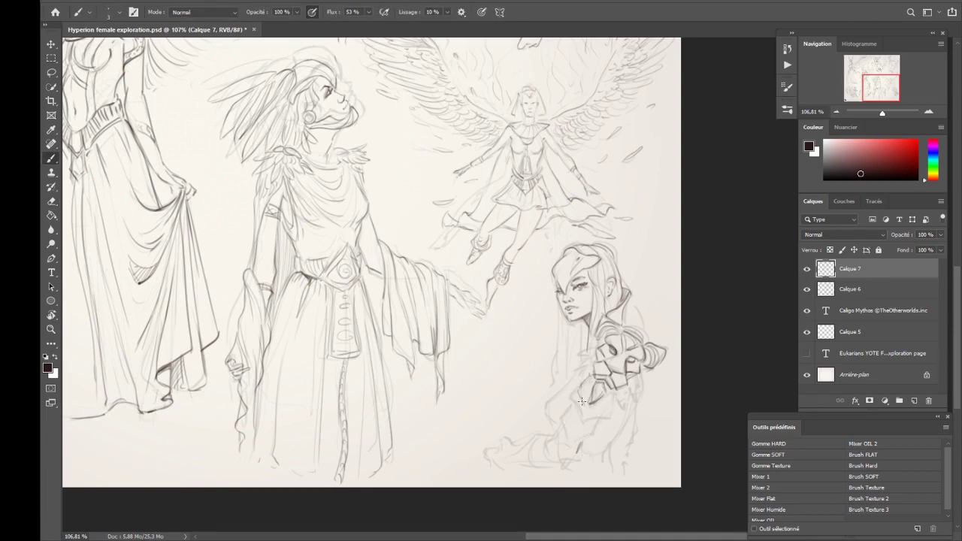
mouse_move(582, 401)
left_mouse_down()
mouse_move(615, 394)
mouse_move(571, 426)
left_mouse_up()
left_click_drag(641, 376, 583, 473)
left_click_drag(636, 412, 623, 475)
mouse_move(577, 372)
left_mouse_down()
mouse_move(549, 407)
mouse_move(560, 470)
left_mouse_up()
Step: Ink the armored woman's extended forearm and her hand gripping a long sword, checking the pose in mirrored view
key("ctrl+shift+h")
mouse_move(274, 436)
left_mouse_down()
mouse_move(297, 468)
mouse_move(312, 465)
left_mouse_up()
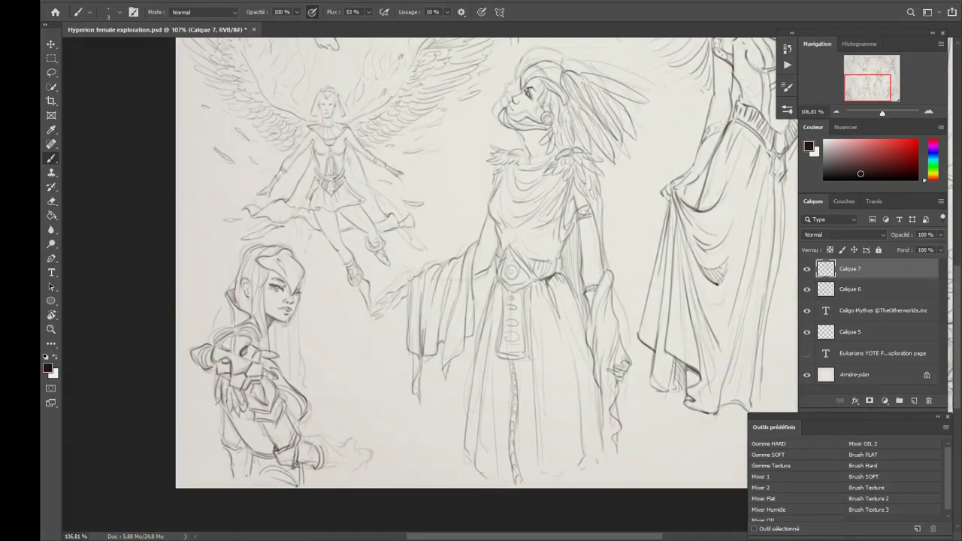
key("ctrl+shift+h")
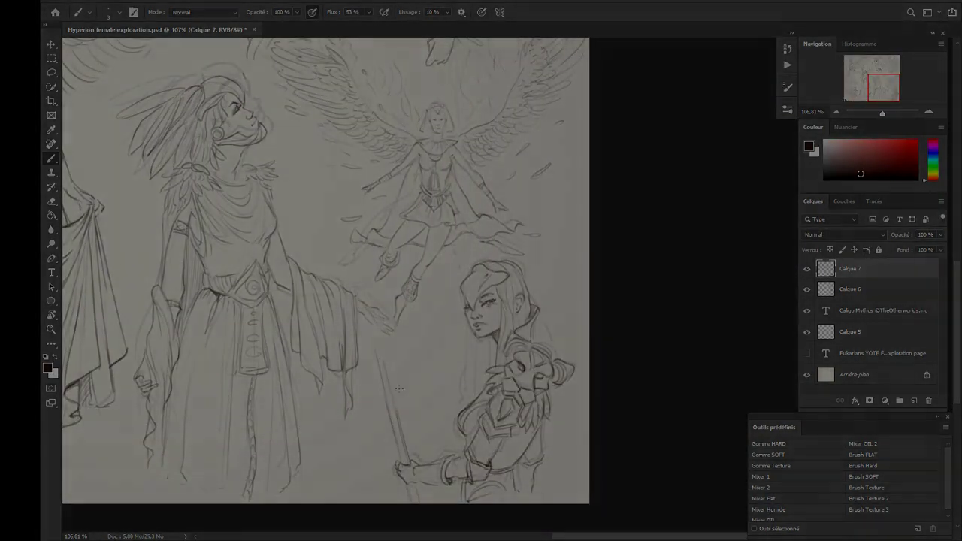